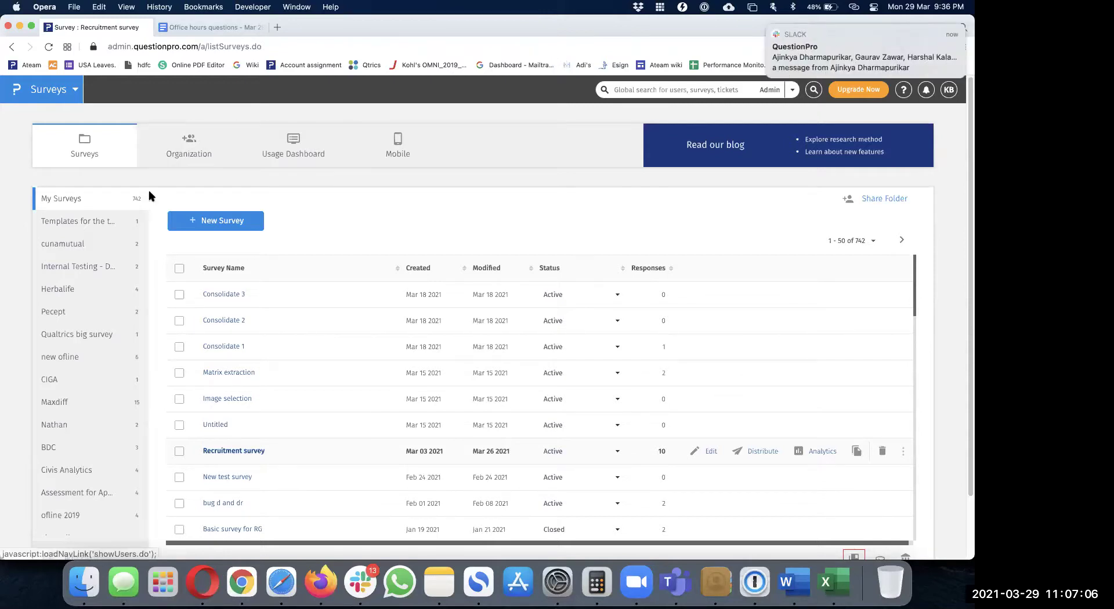
- Find the survey "QuestionPro : Event Satisfaction" in My Surveys and open it for editing
click(216, 221)
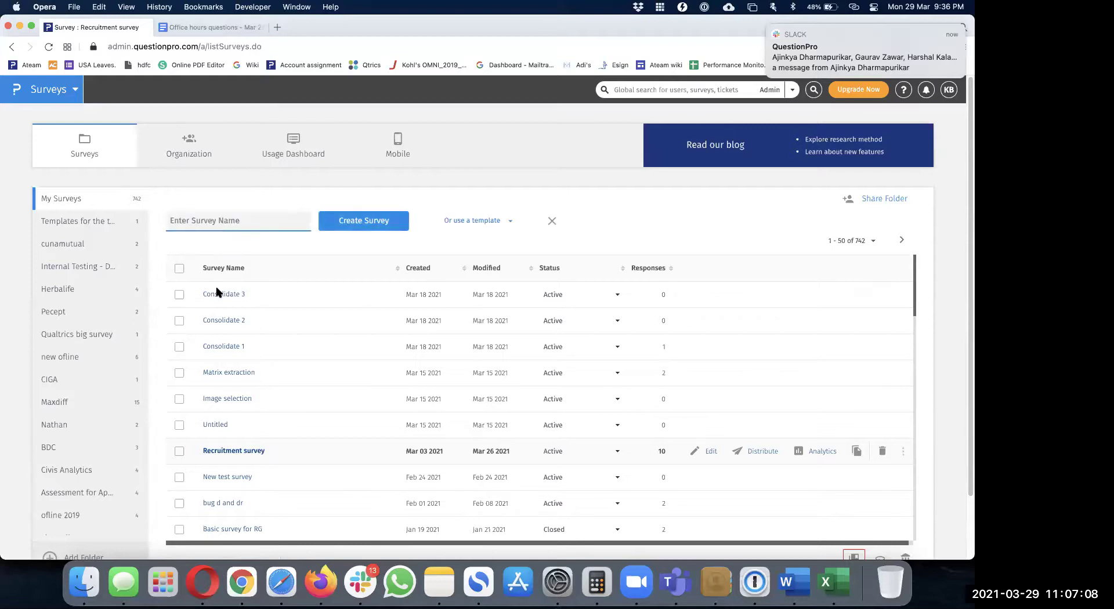
scroll(216, 292, down, 5)
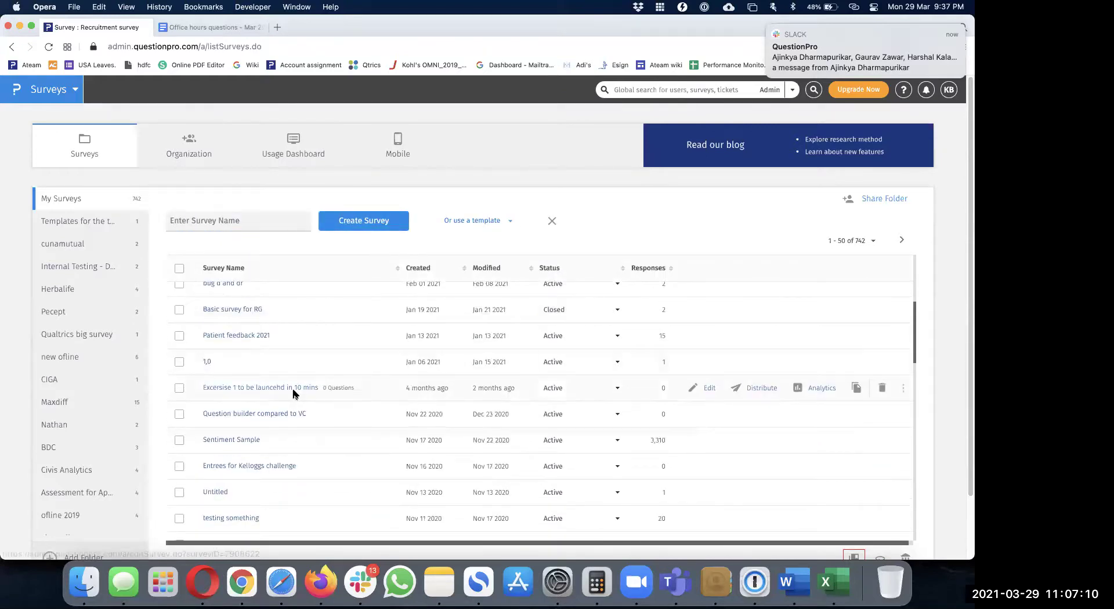
scroll(275, 434, down, 8)
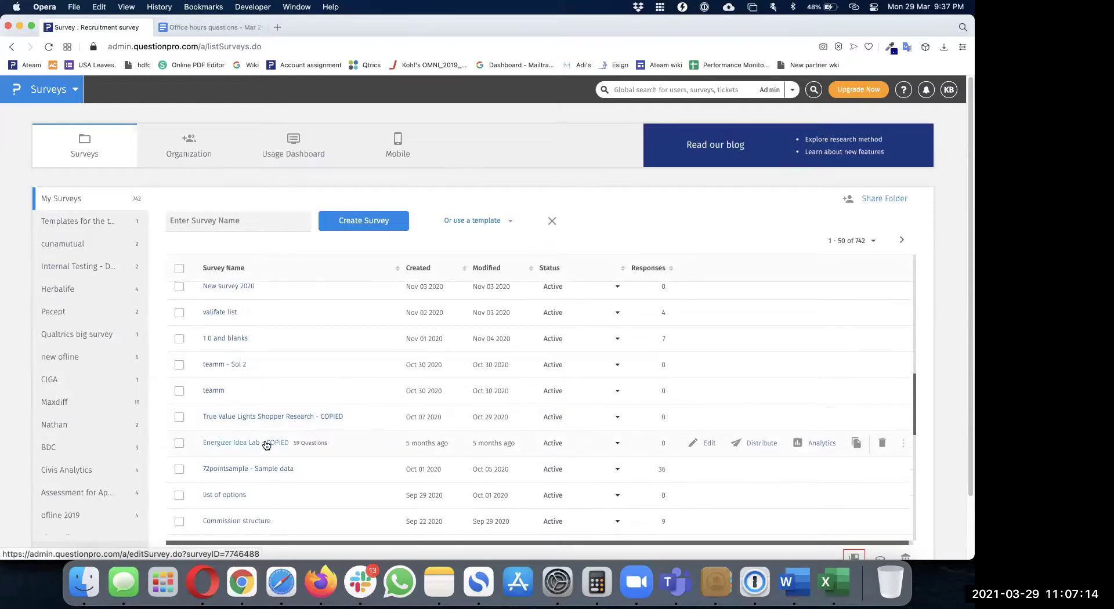
scroll(257, 467, down, 3)
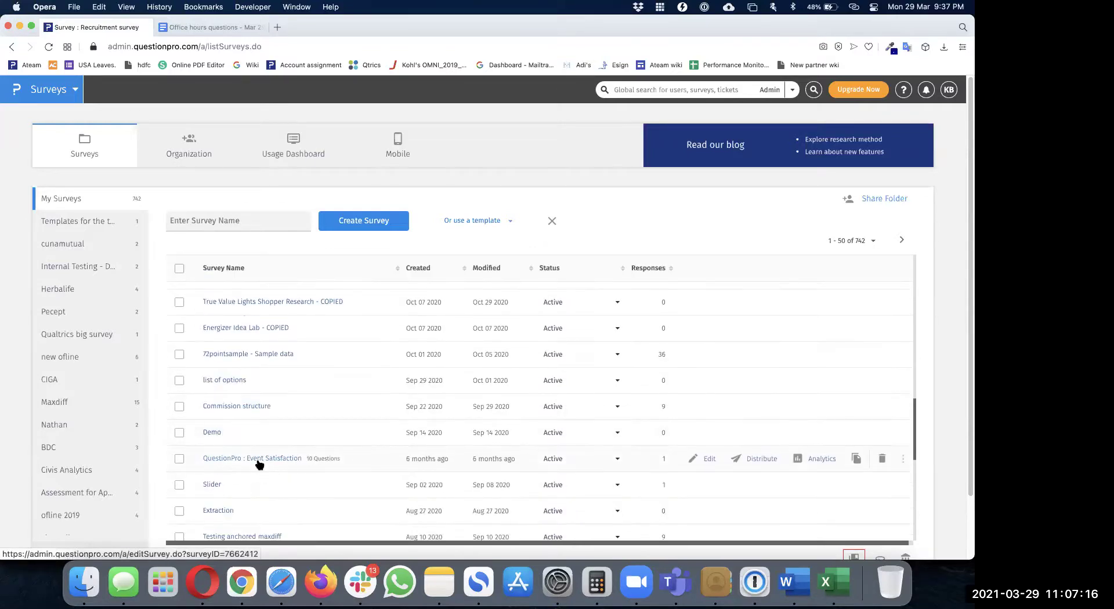
click(258, 459)
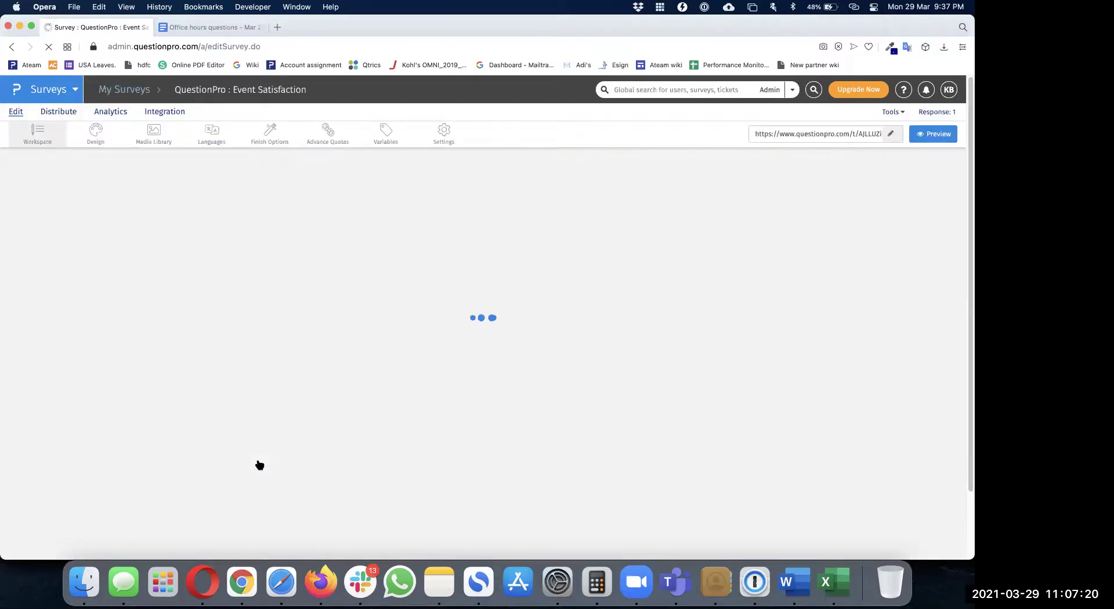
- Add a Presentation Text item after Q9, the last question, and set its text to "Custom message 1"
scroll(475, 366, down, 15)
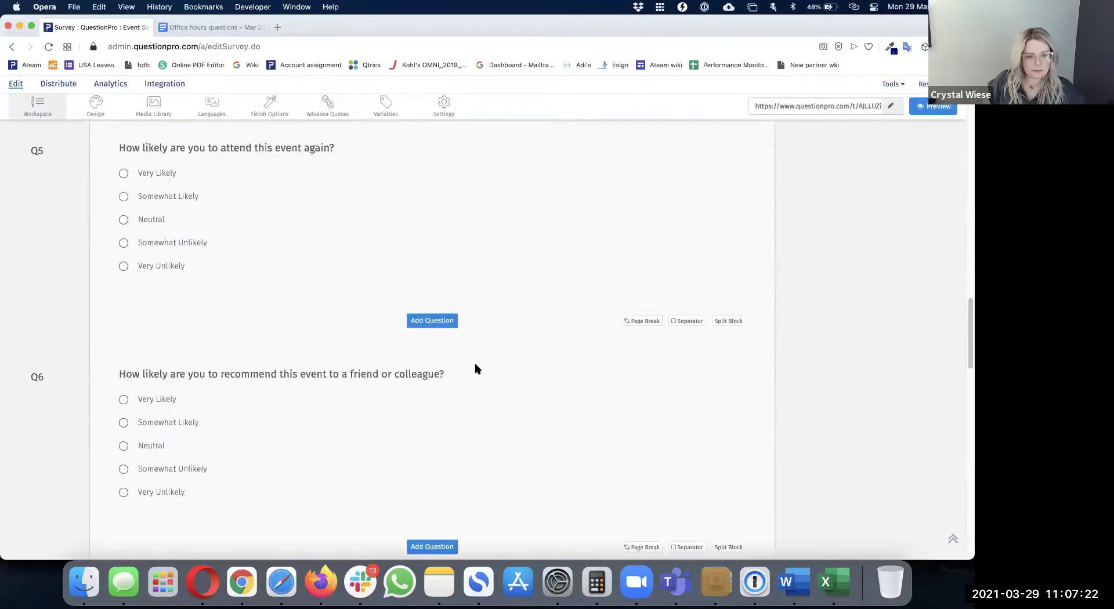
scroll(474, 368, down, 5)
scroll(415, 463, up, 8)
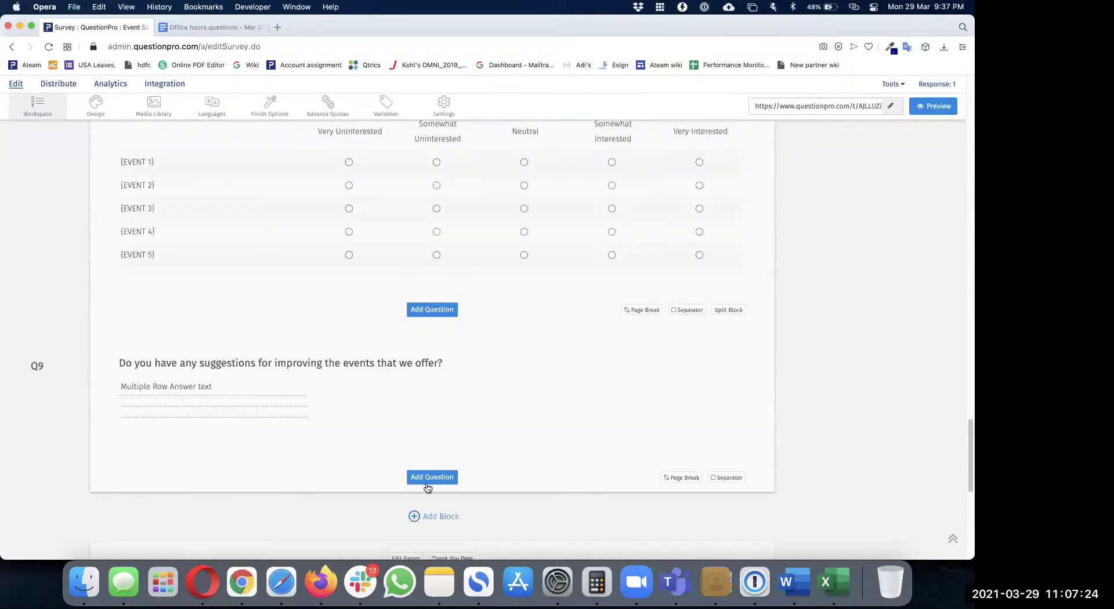
click(432, 477)
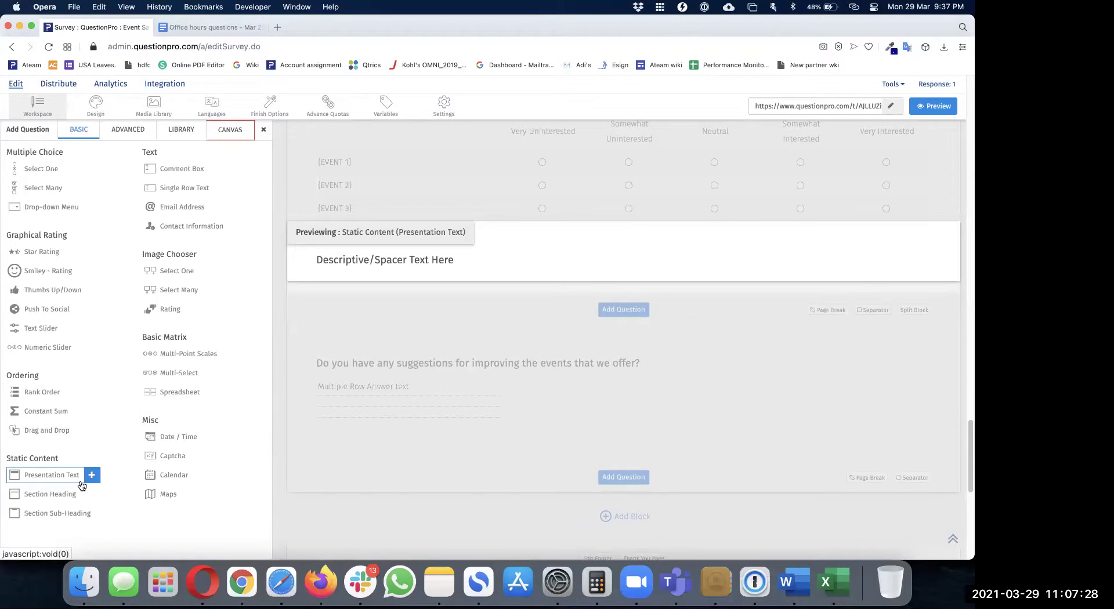
click(82, 481)
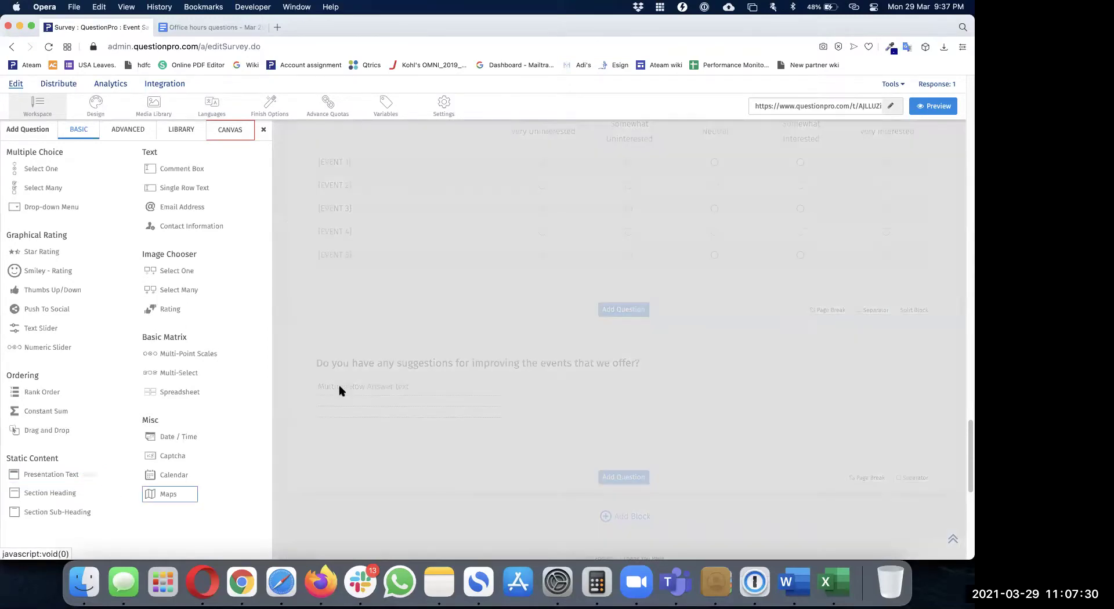
triple_click(274, 185)
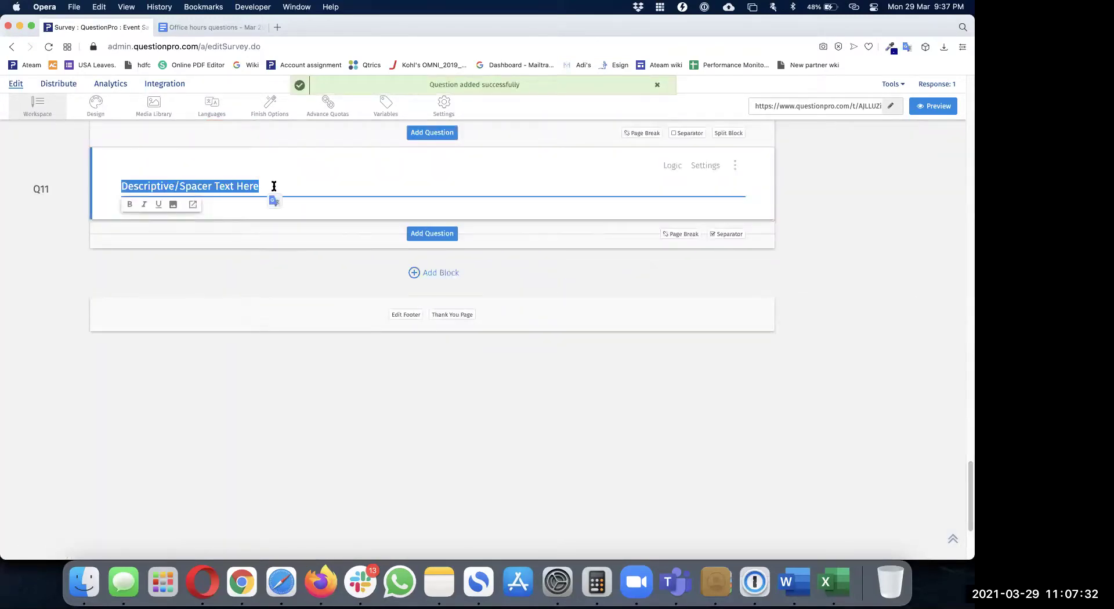
text(Custom)
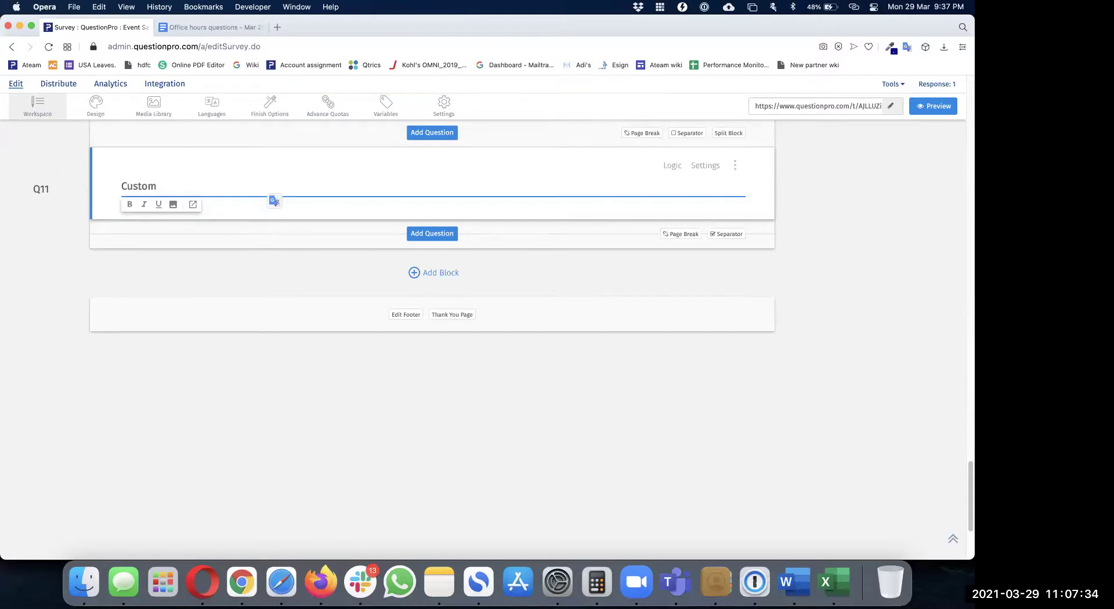
text( message 1)
click(313, 239)
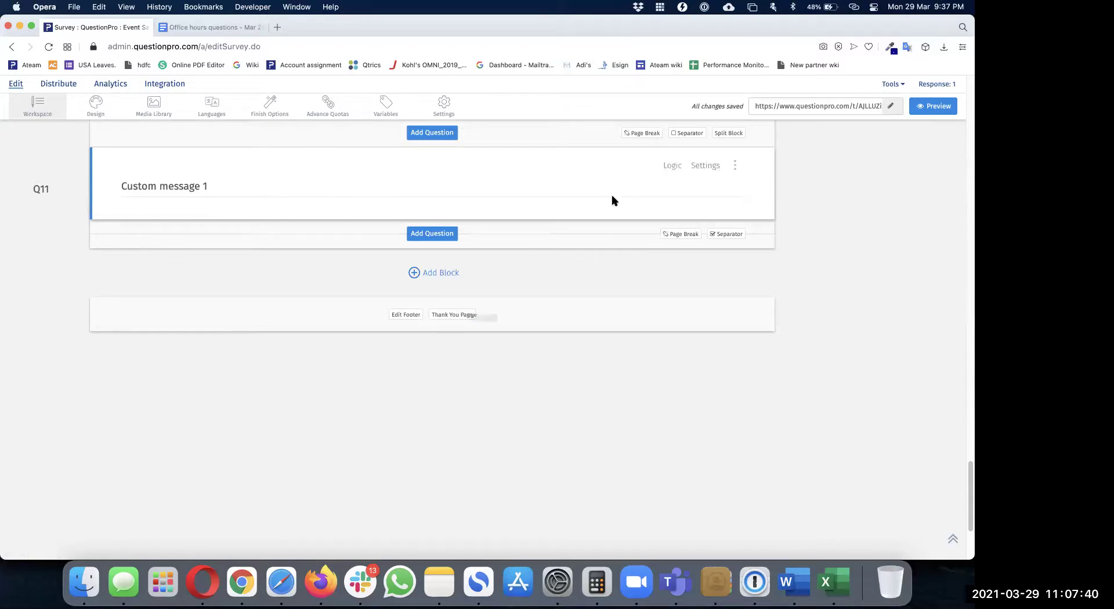
- Give the Custom message 1 item Show/Hide Question logic that hides it by default, and name the criteria "Condition 1"
click(671, 165)
click(199, 163)
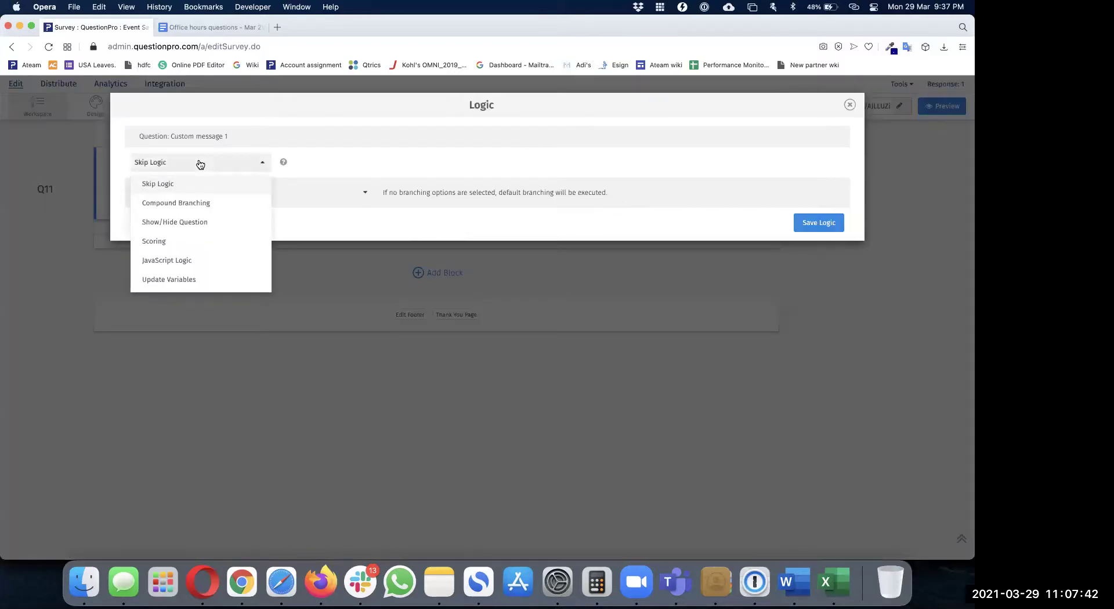
click(206, 225)
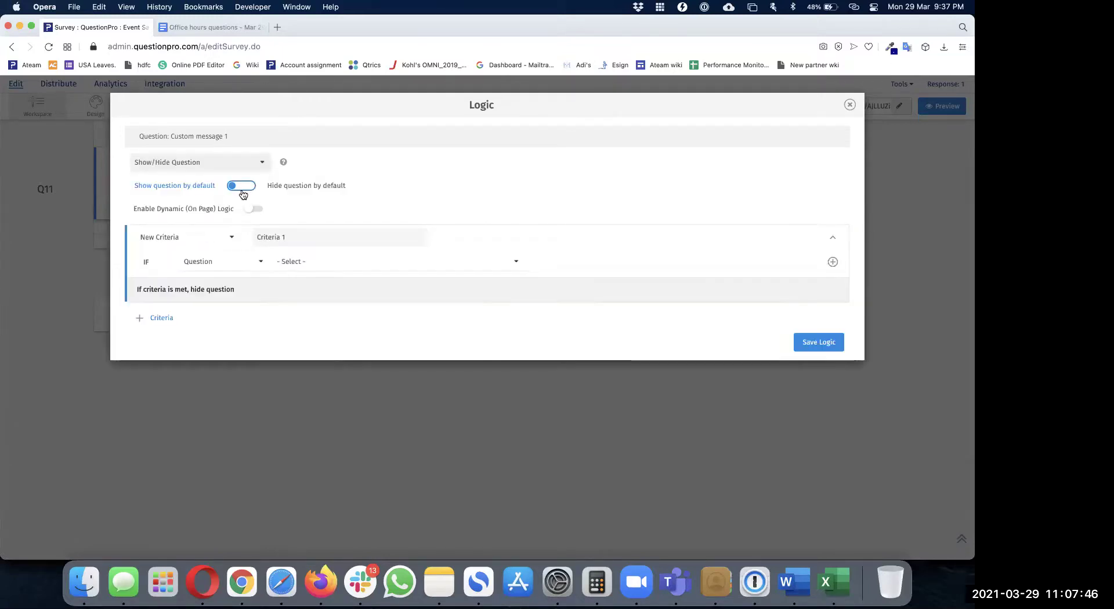
click(312, 241)
key(super+a)
text(Co)
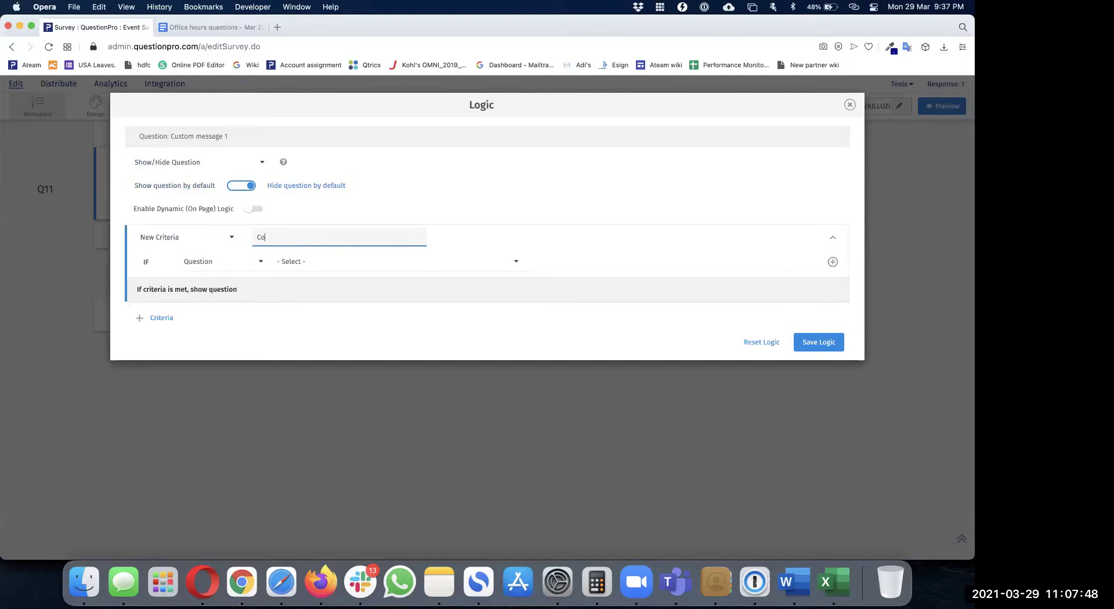
text(ndition 1)
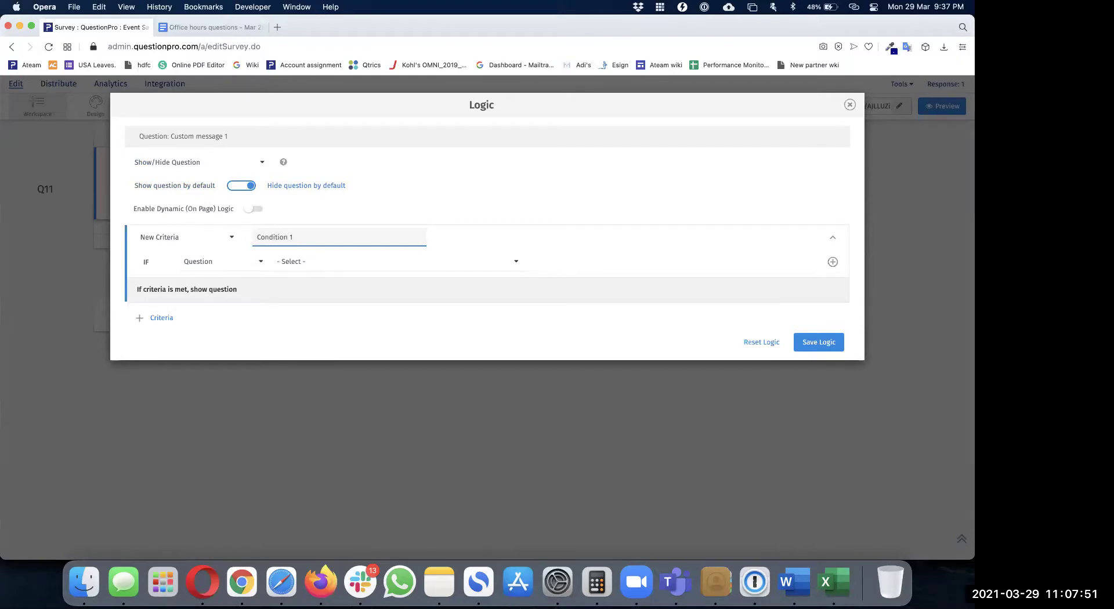
- Set the criteria to Q1 "How did you learn of our event?" is "Through the media" plus a blank AND condition, and close without saving
click(335, 258)
click(374, 328)
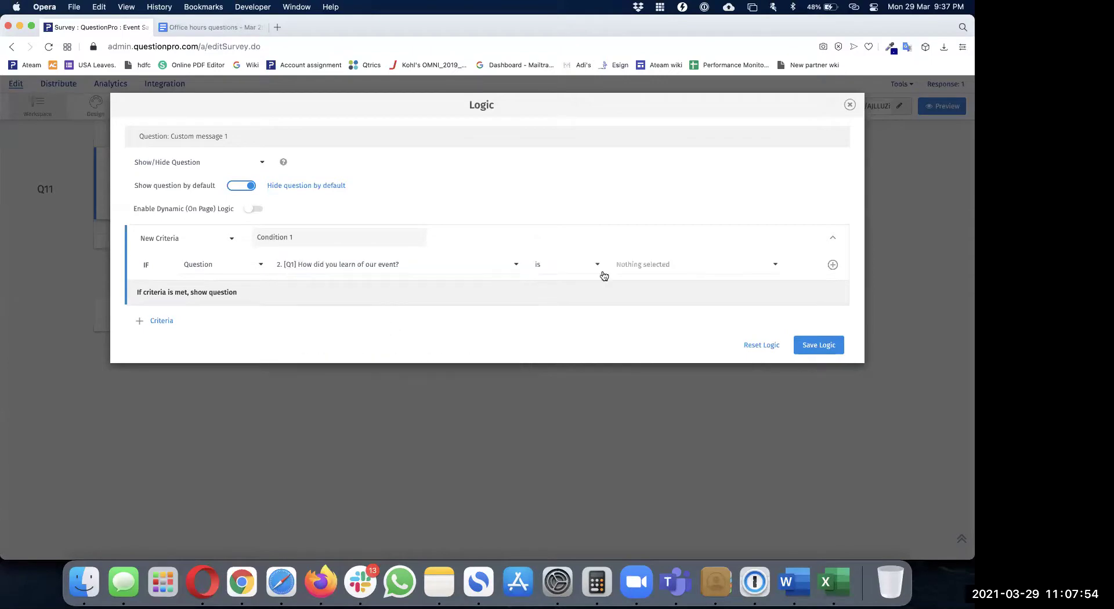
click(686, 265)
click(668, 290)
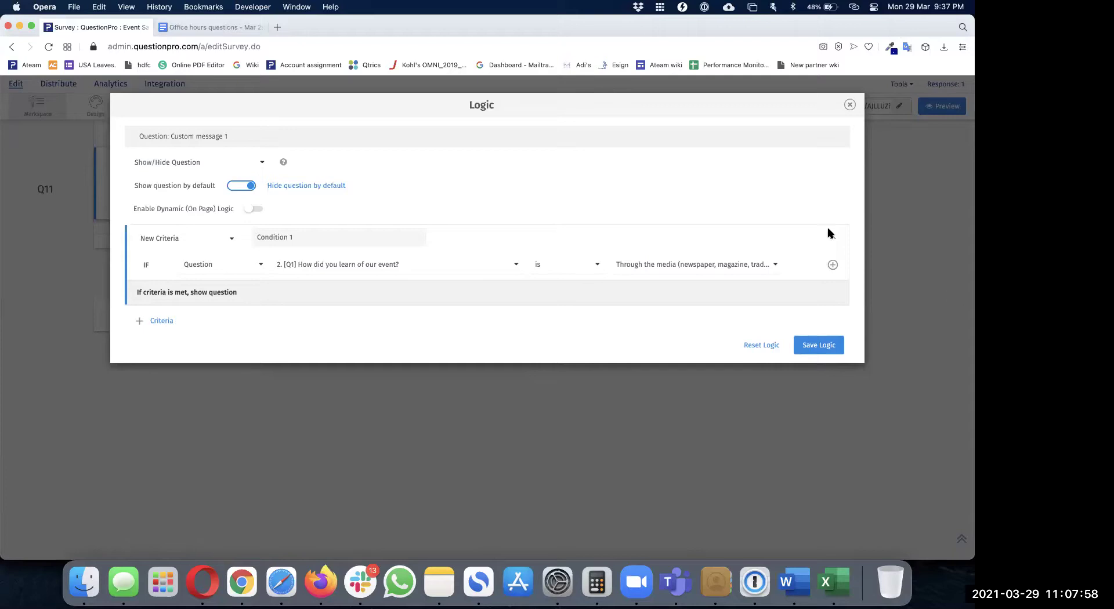
click(832, 264)
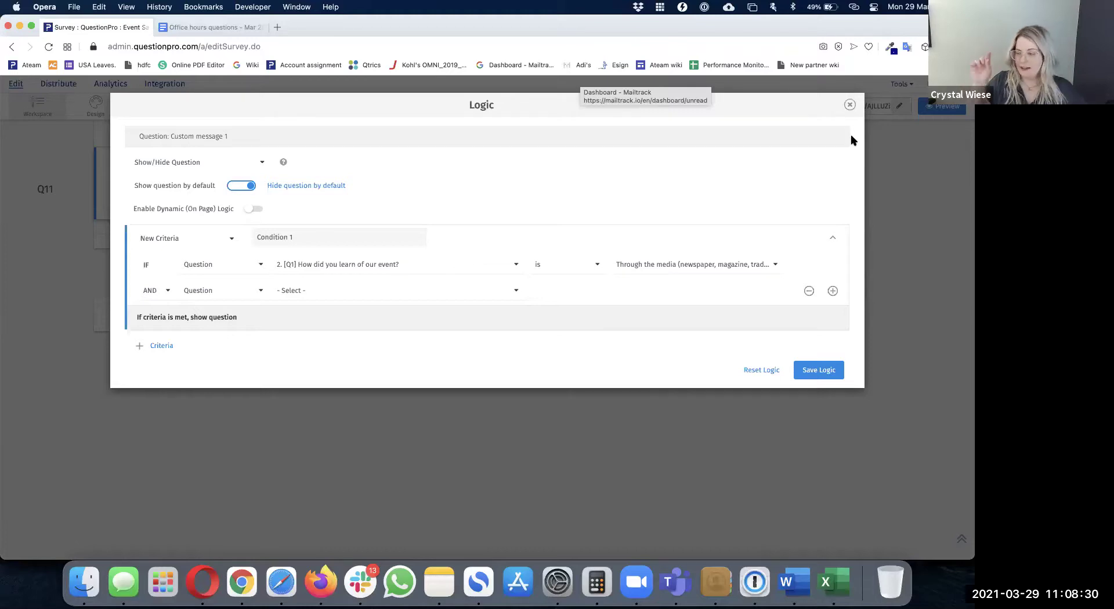
click(850, 104)
- Change the Custom message 1 item's answer type to CheckBox - I Agree and label its checkbox "By submitting, you accept"
scroll(495, 319, up, 2)
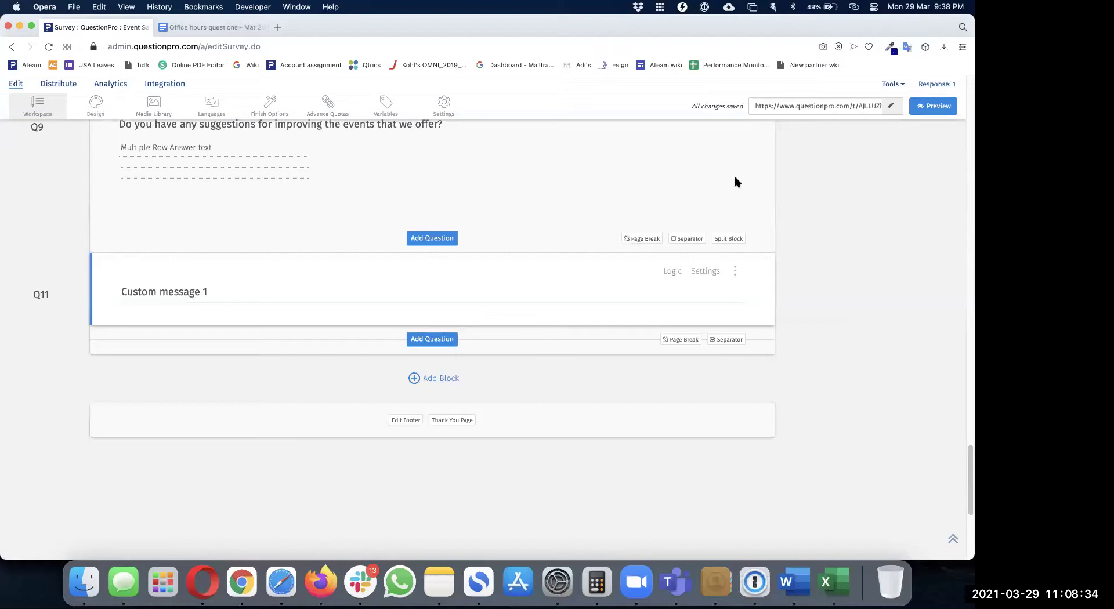
click(703, 276)
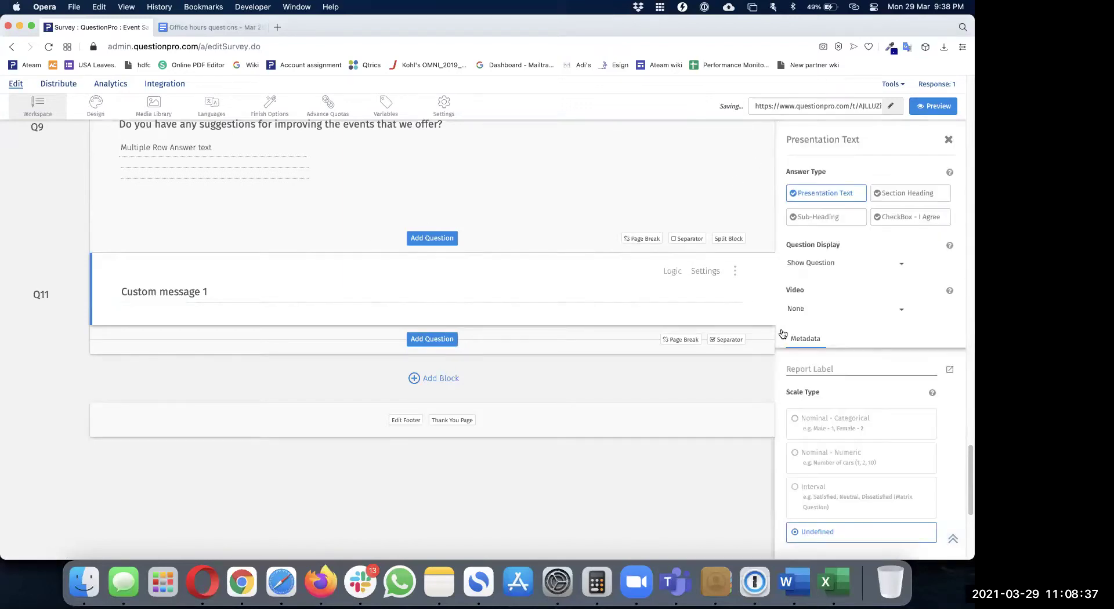
click(922, 218)
click(190, 331)
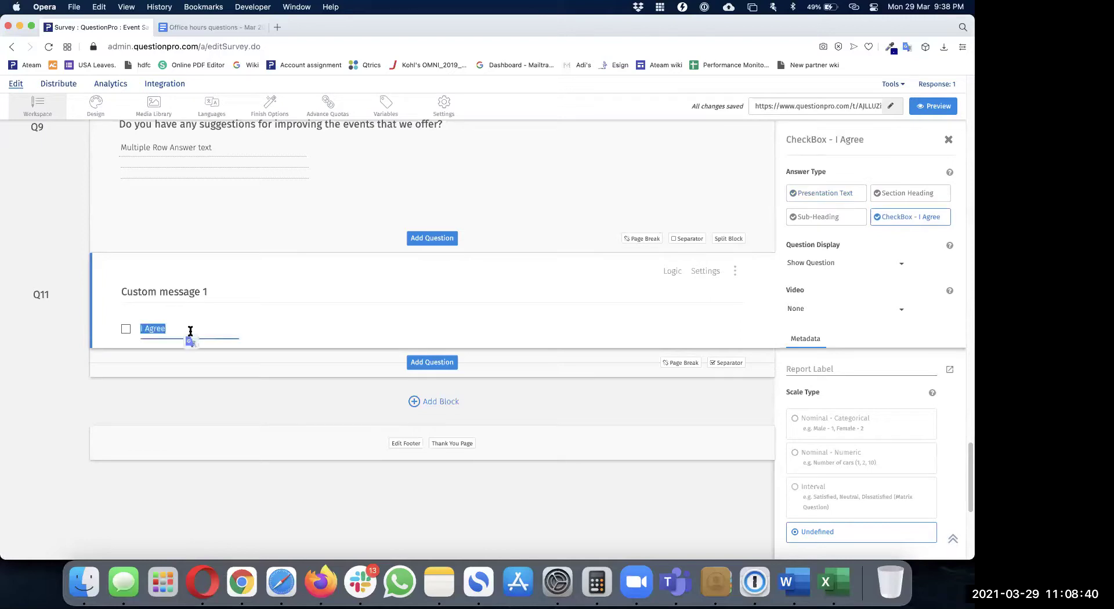
text(By submitting, you accept)
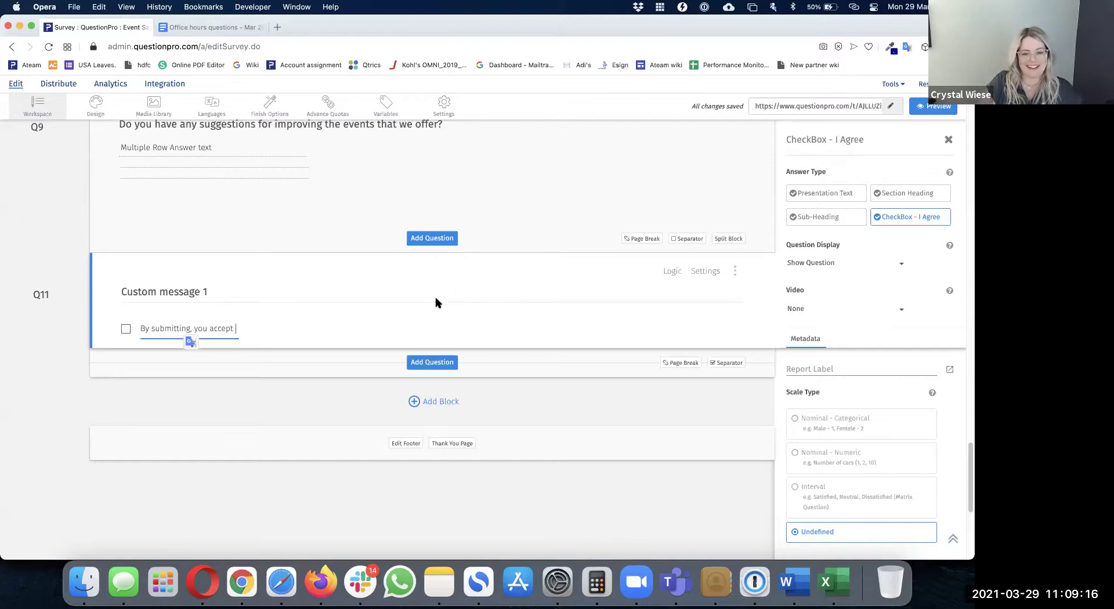
- Review the survey's available tools and look through its questions from Q1 to Q4
scroll(160, 336, up, 20)
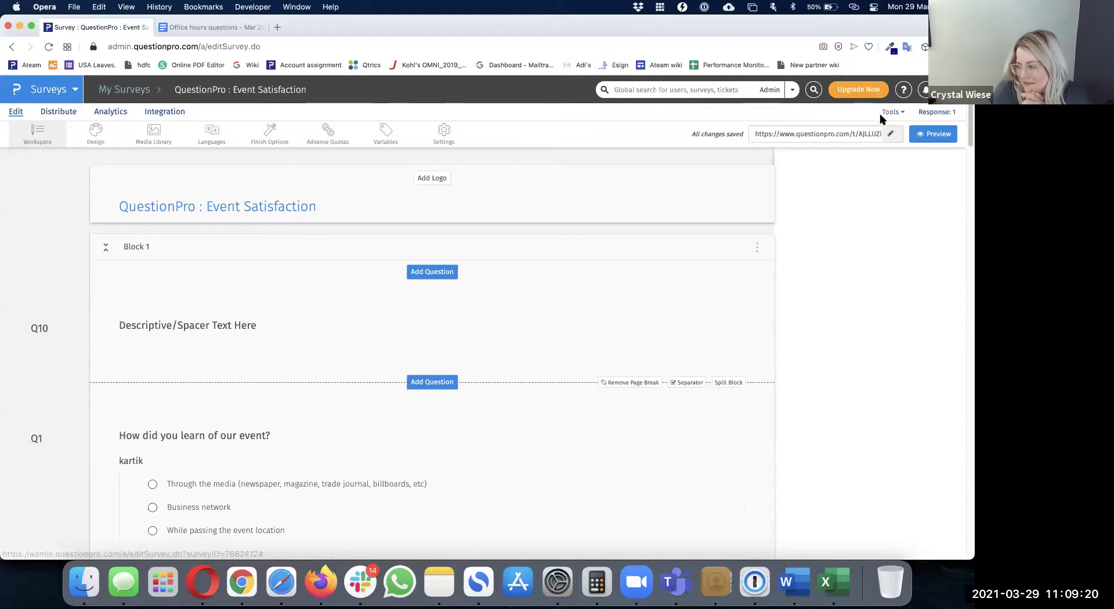
click(889, 112)
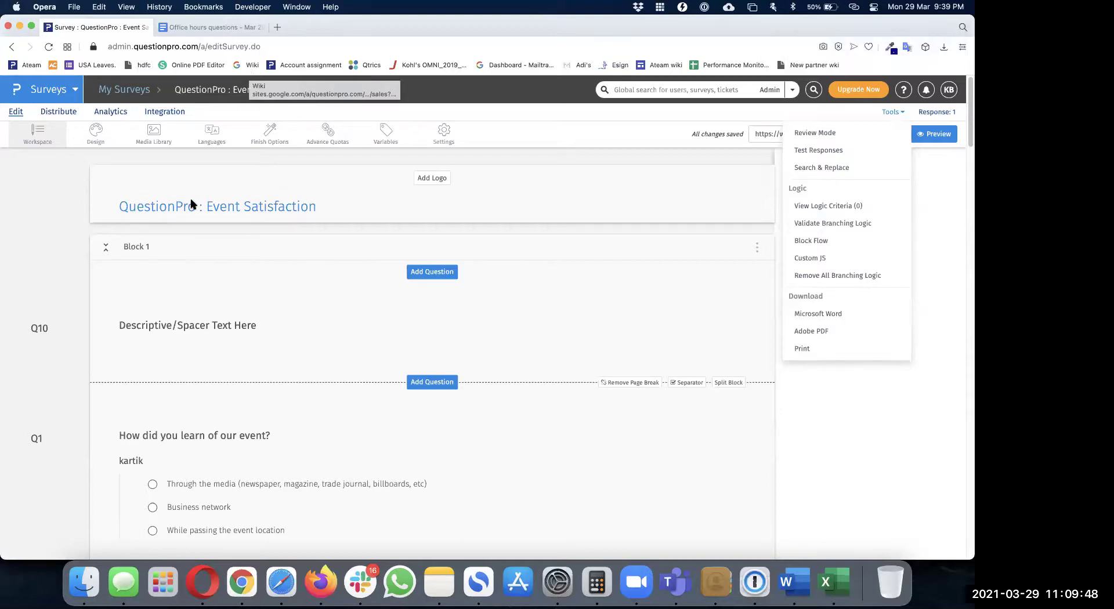
scroll(241, 380, down, 10)
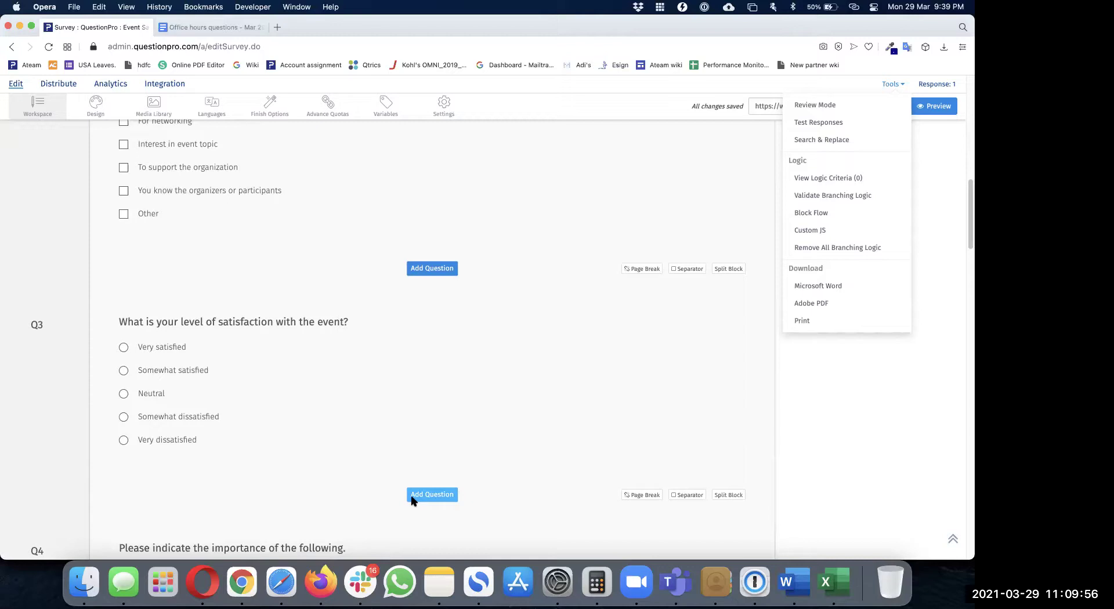
scroll(446, 395, down, 5)
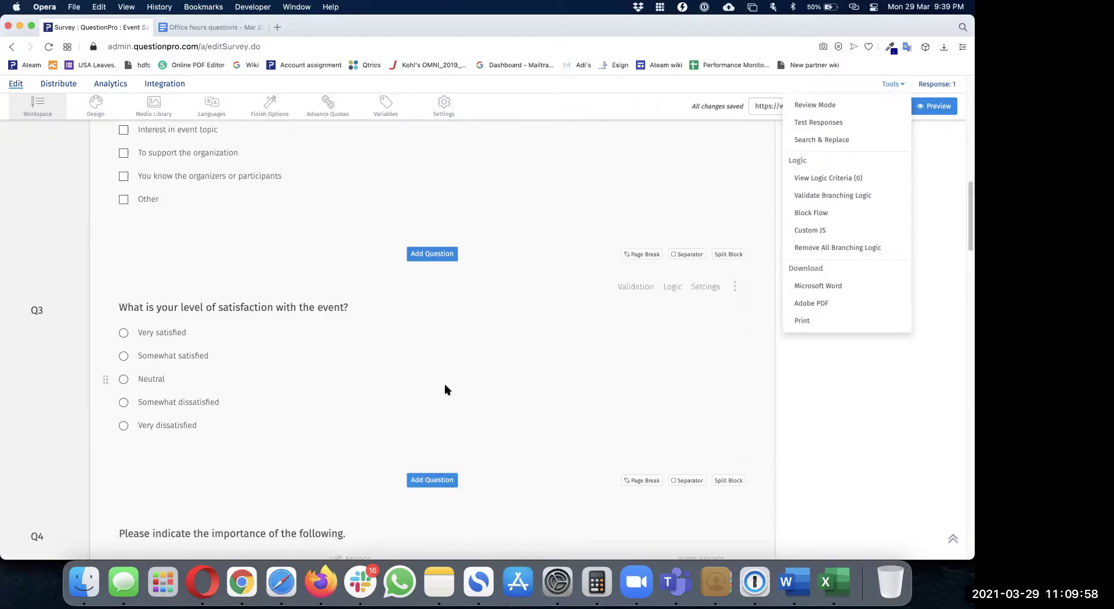
scroll(446, 389, down, 5)
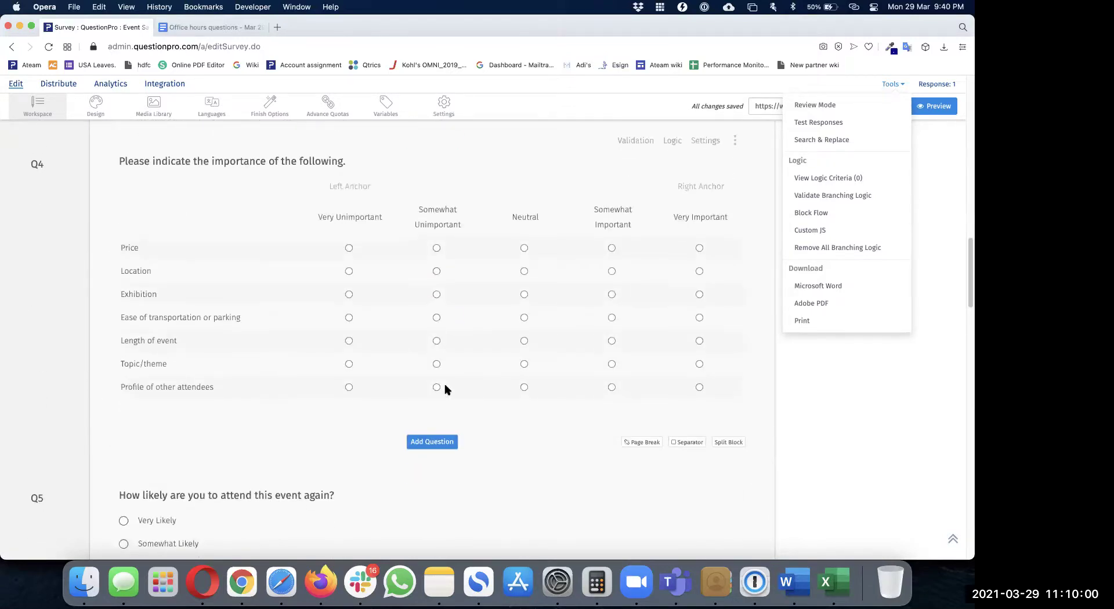
scroll(445, 385, up, 20)
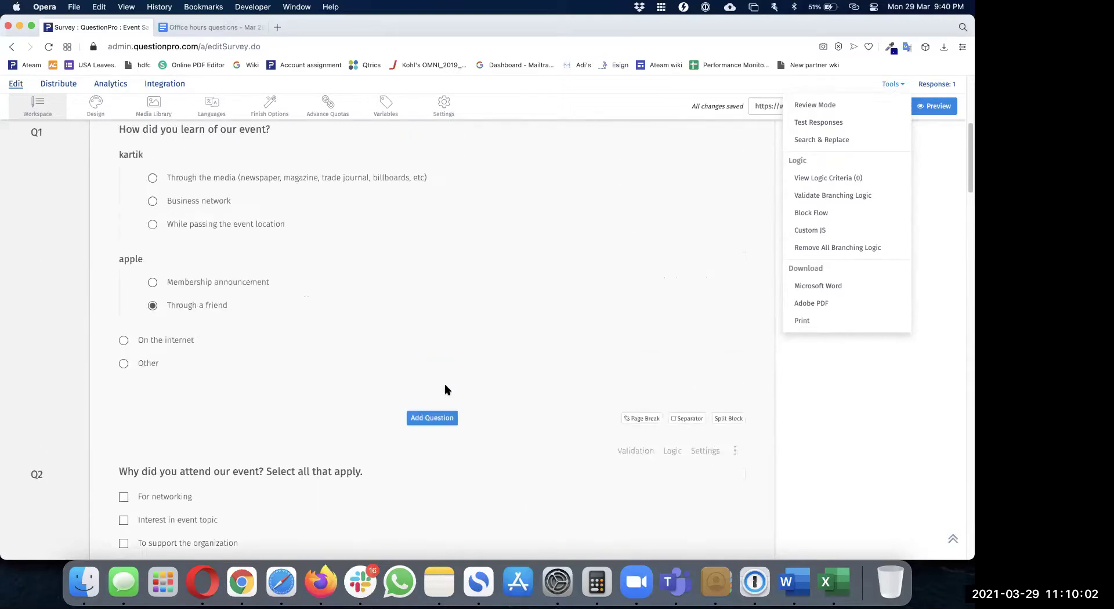
scroll(447, 388, up, 3)
scroll(447, 389, down, 6)
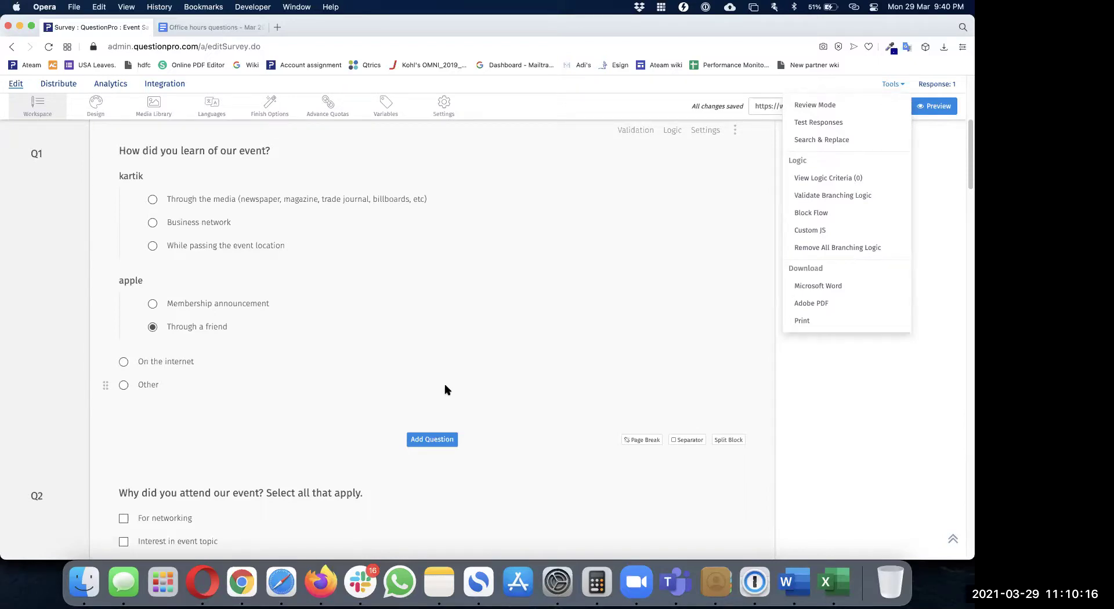
- Add a multiple-row comment question directly after Q3 with the question text "Please elaborate"
scroll(445, 384, down, 5)
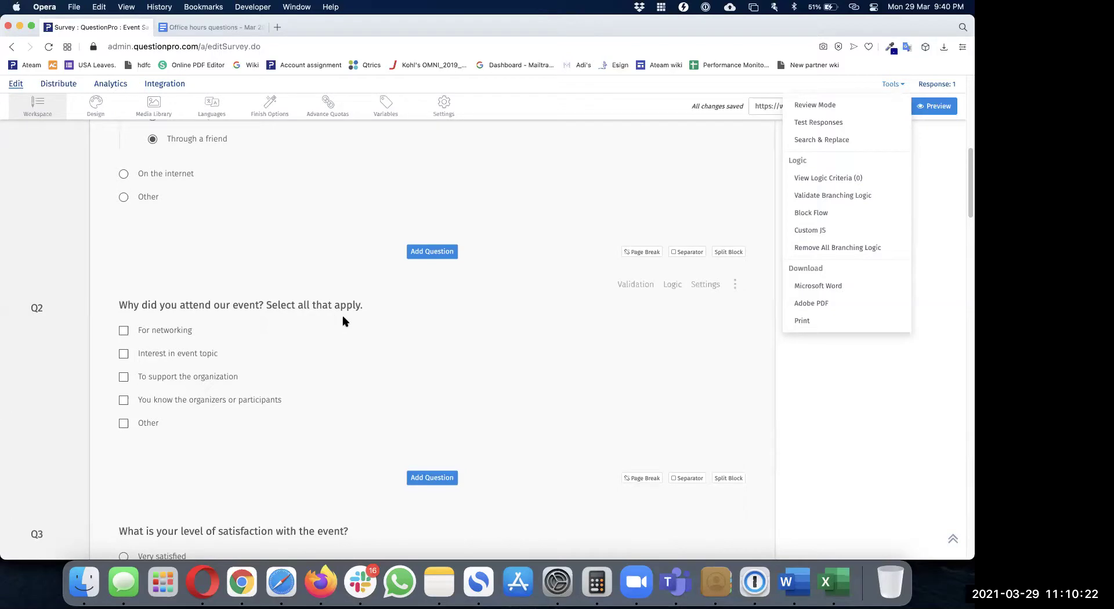
scroll(365, 325, down, 6)
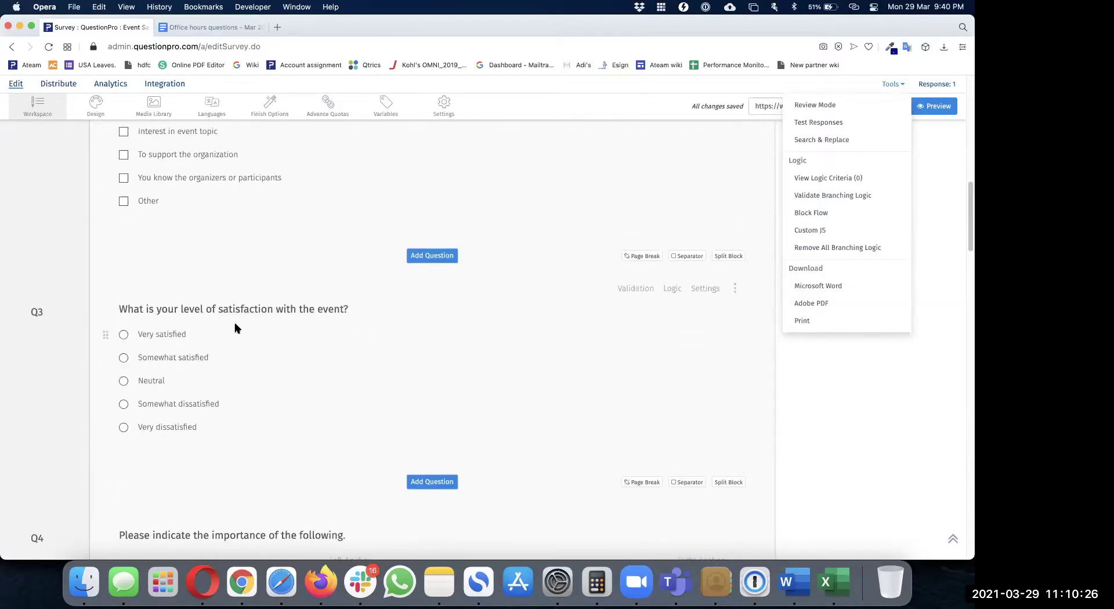
scroll(366, 319, down, 3)
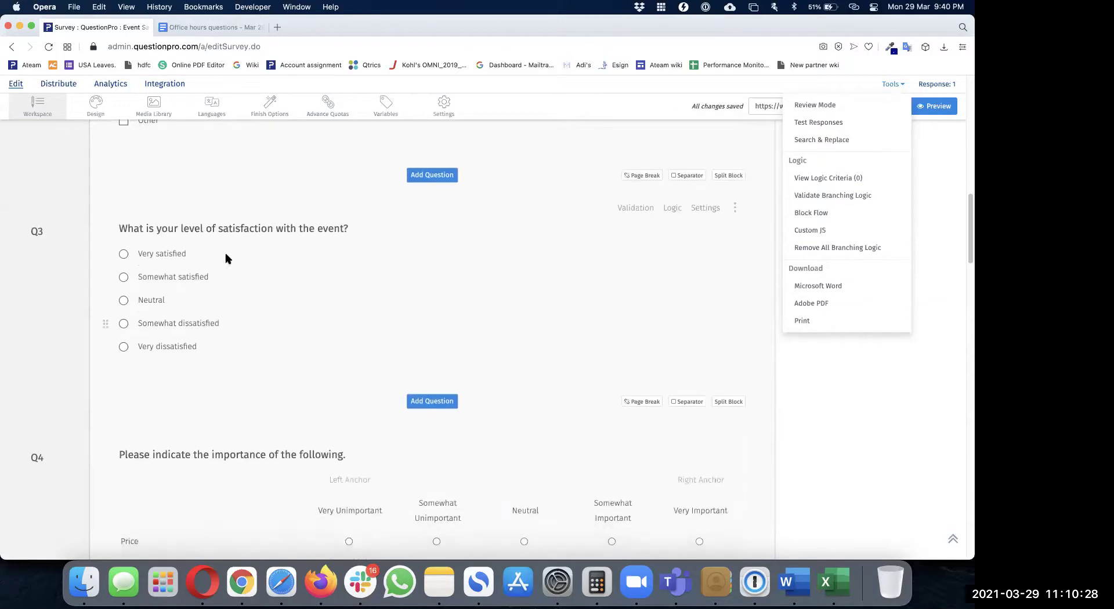
click(436, 402)
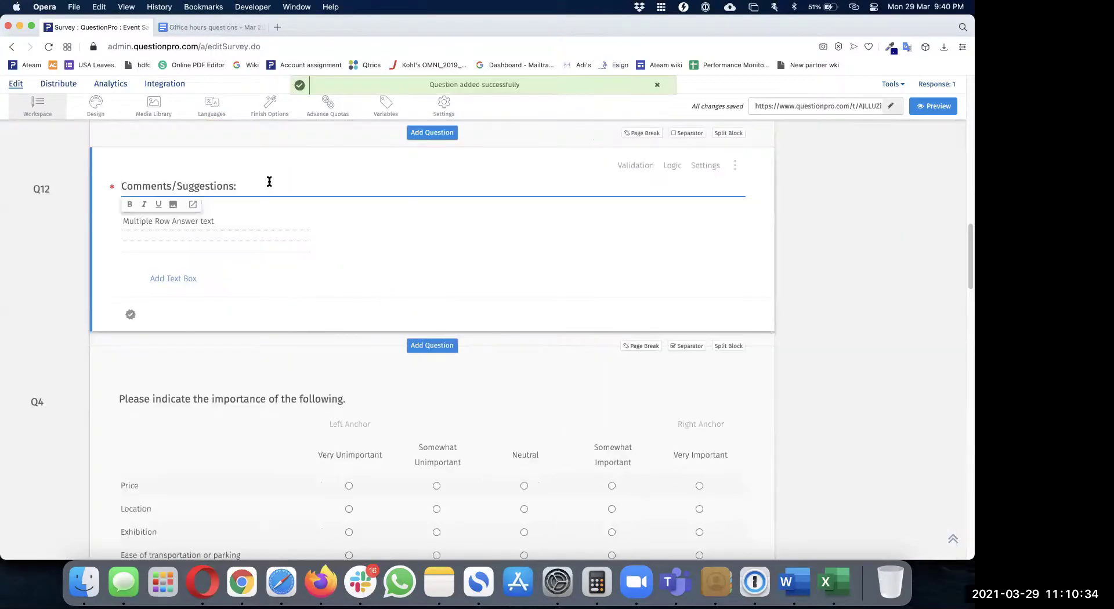
triple_click(269, 181)
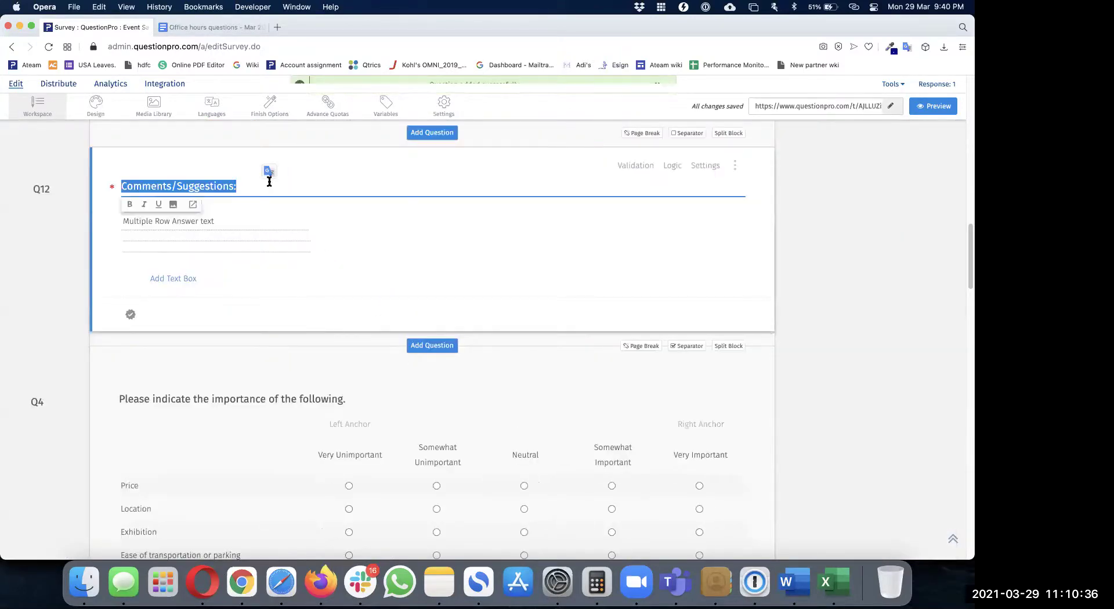
text(Please elaborate)
- Insert a page break between Q3 and the "Please elaborate" question
scroll(181, 241, up, 4)
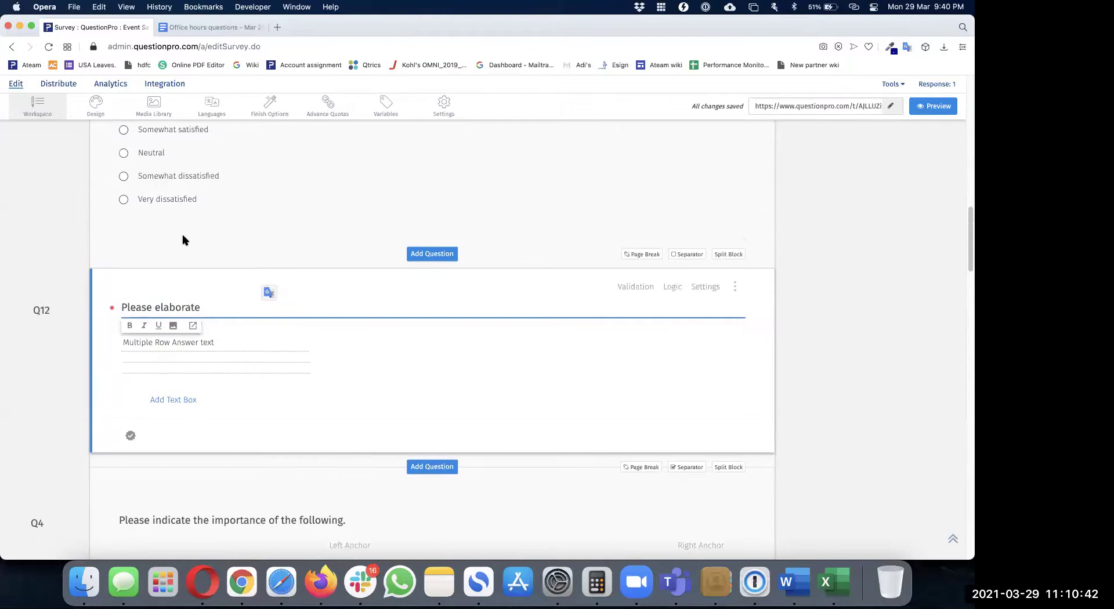
scroll(222, 182, up, 1)
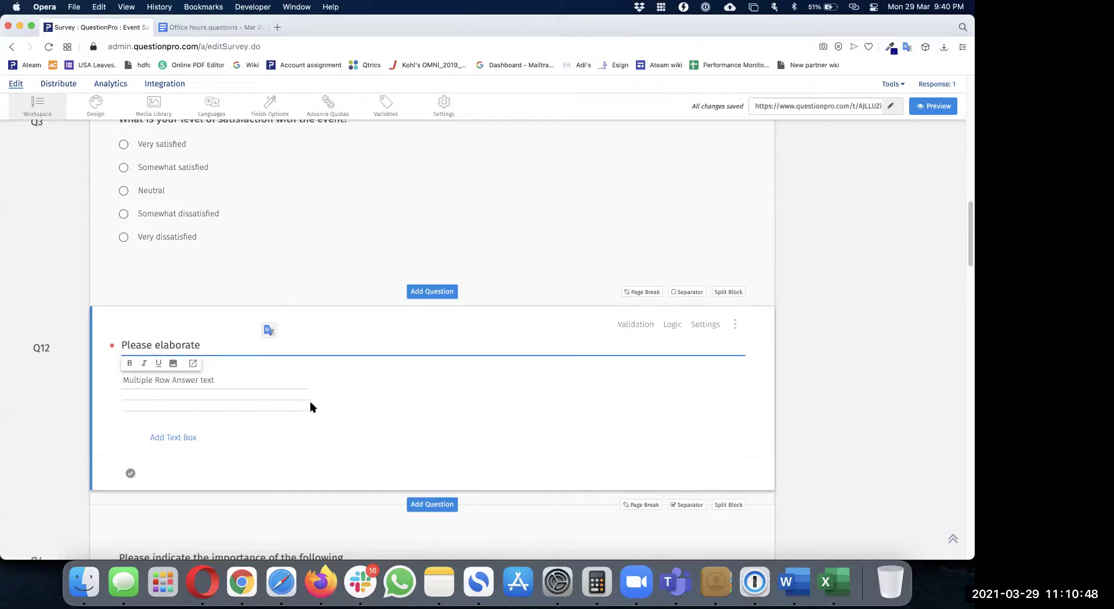
click(649, 292)
- Set up Skip Logic on Q3 so all five satisfaction answers, from Very satisfied to Very dissatisfied, jump to [Q12] "Please elaborate"
scroll(643, 292, up, 3)
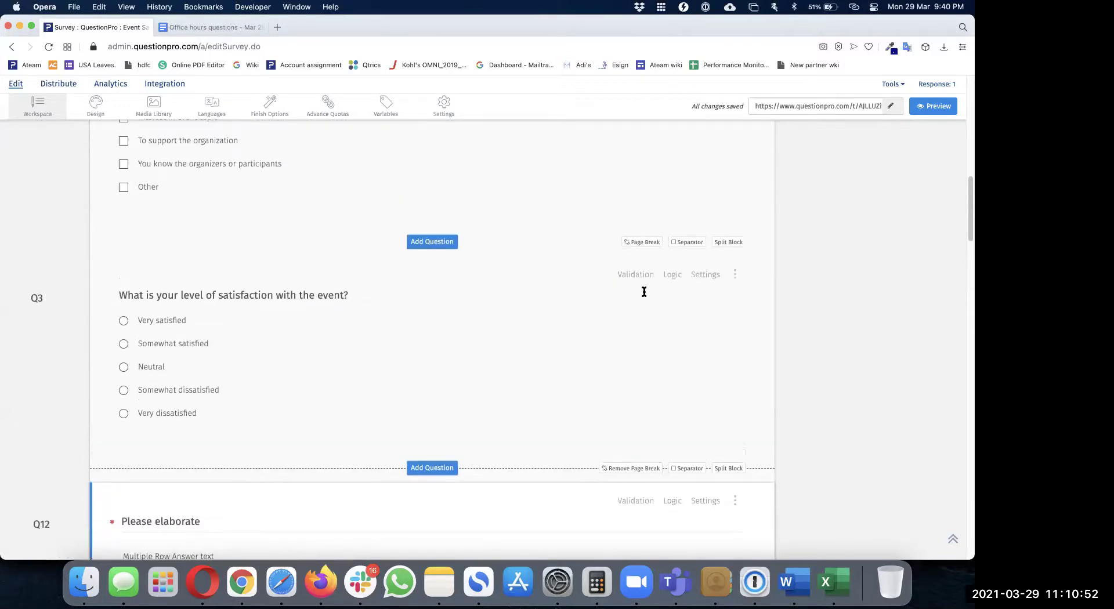
click(673, 277)
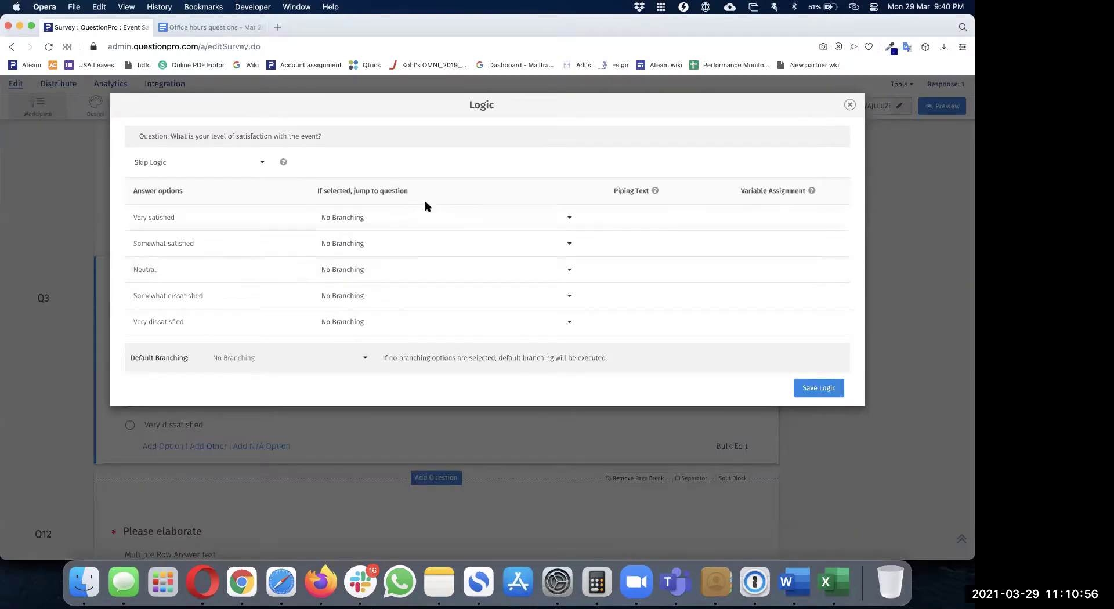
click(340, 215)
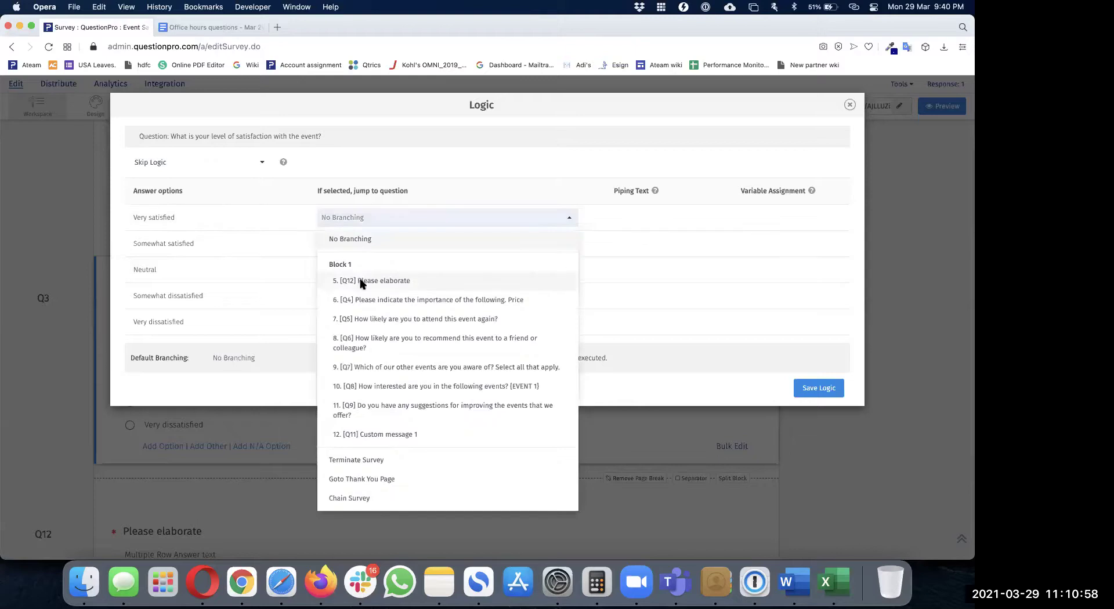
click(360, 283)
click(368, 243)
click(366, 306)
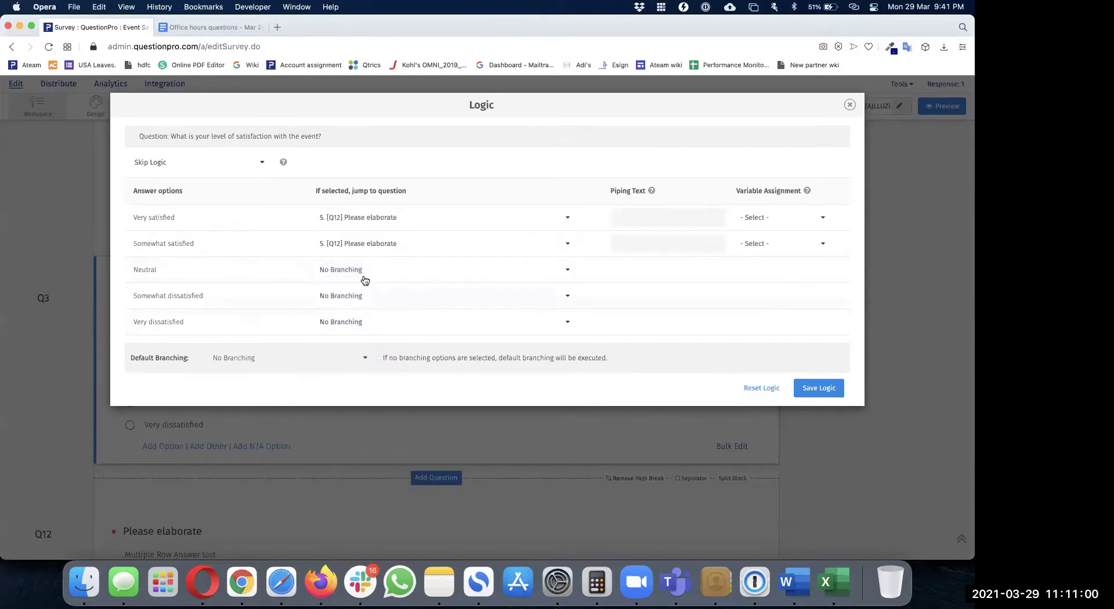
click(362, 270)
click(356, 333)
click(357, 297)
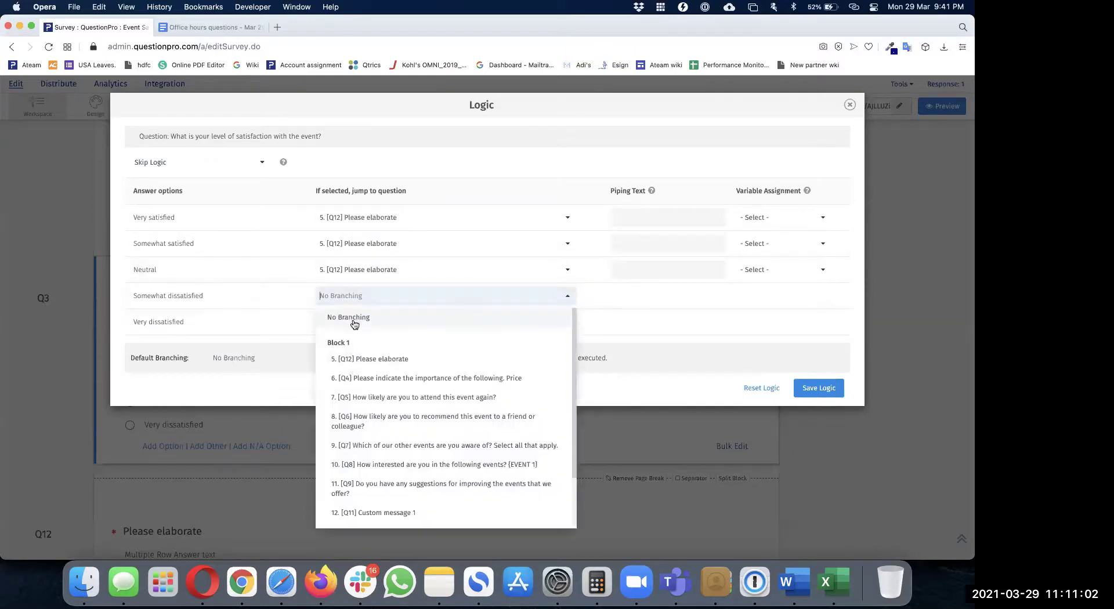
click(357, 361)
click(367, 323)
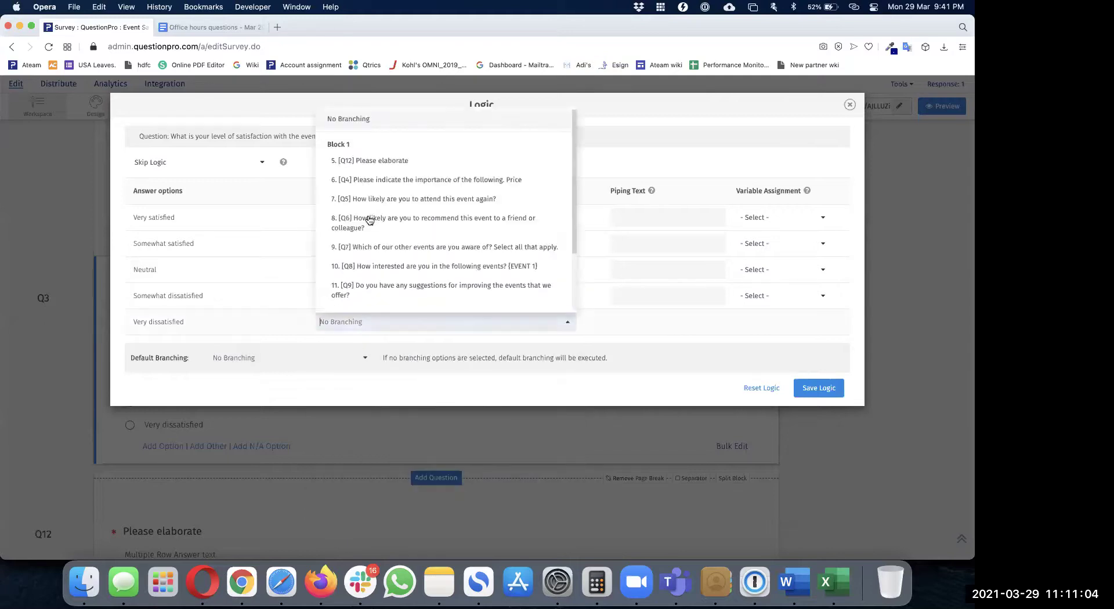
click(367, 162)
- Assign the variable Custom 1 to each of the five answer options in Q3's skip logic
click(764, 216)
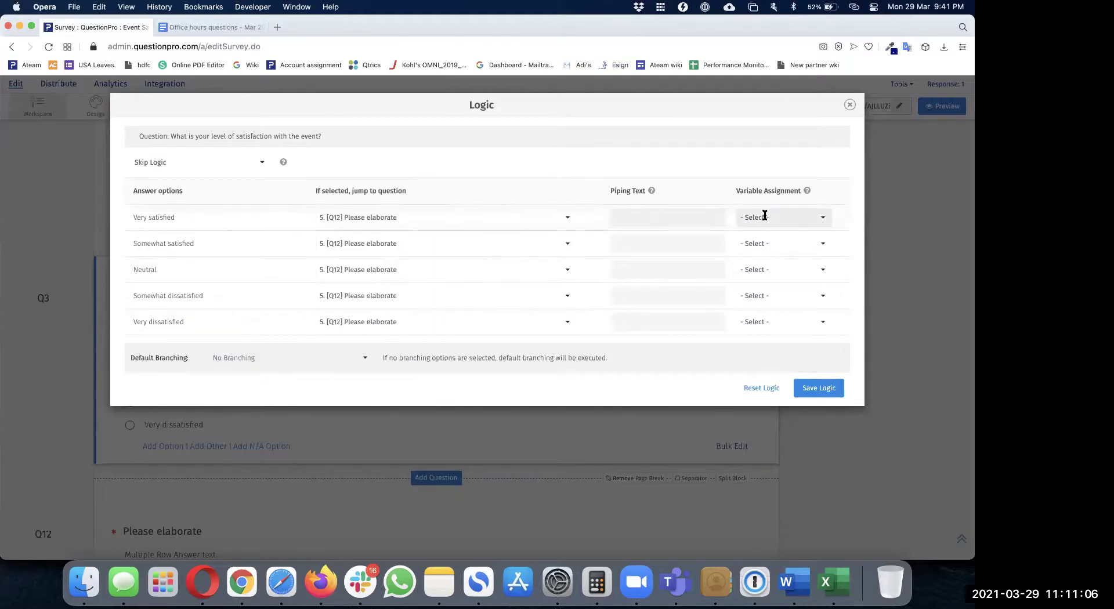
click(767, 256)
click(764, 243)
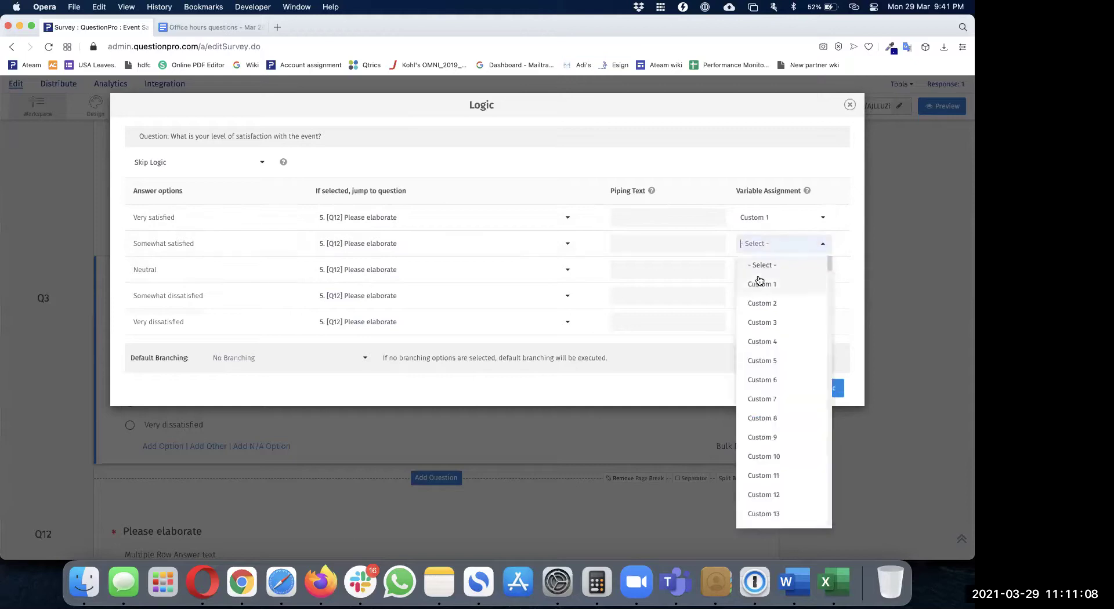
click(760, 281)
click(761, 273)
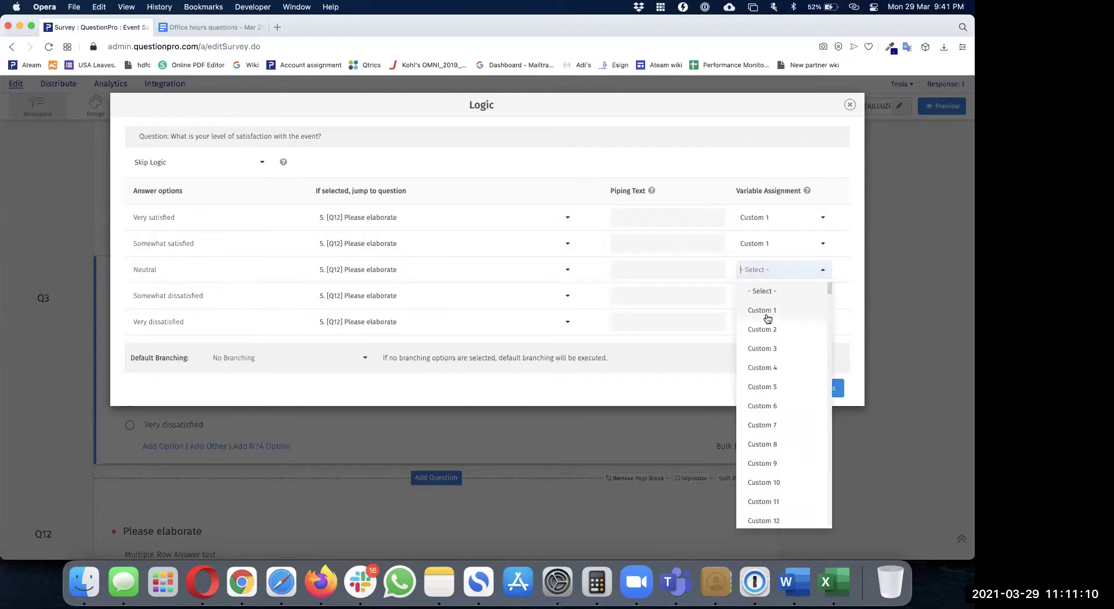
click(764, 313)
click(771, 302)
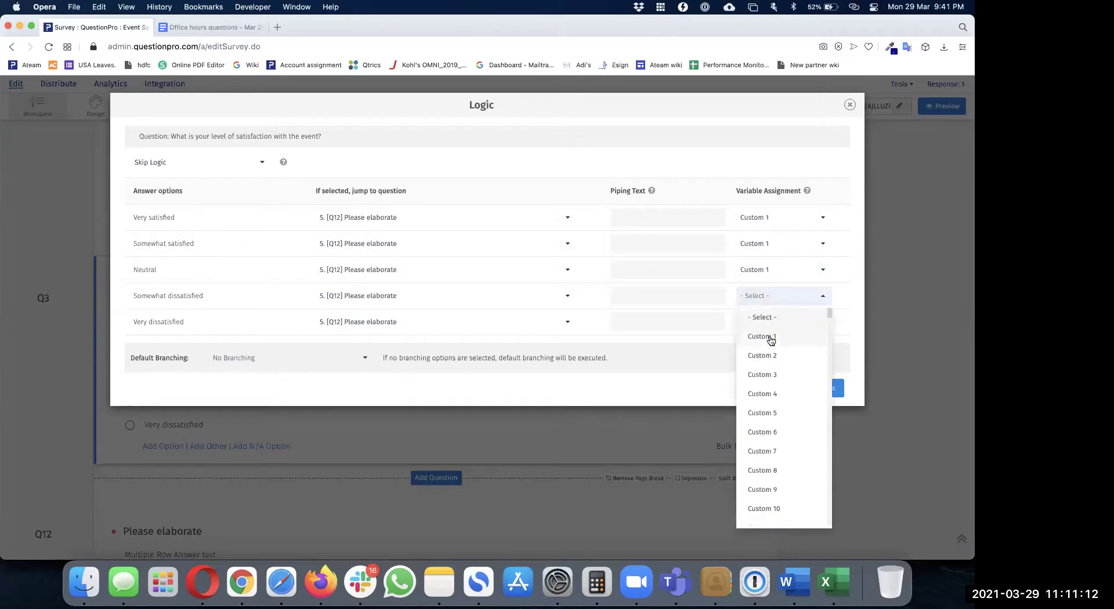
click(769, 339)
click(769, 322)
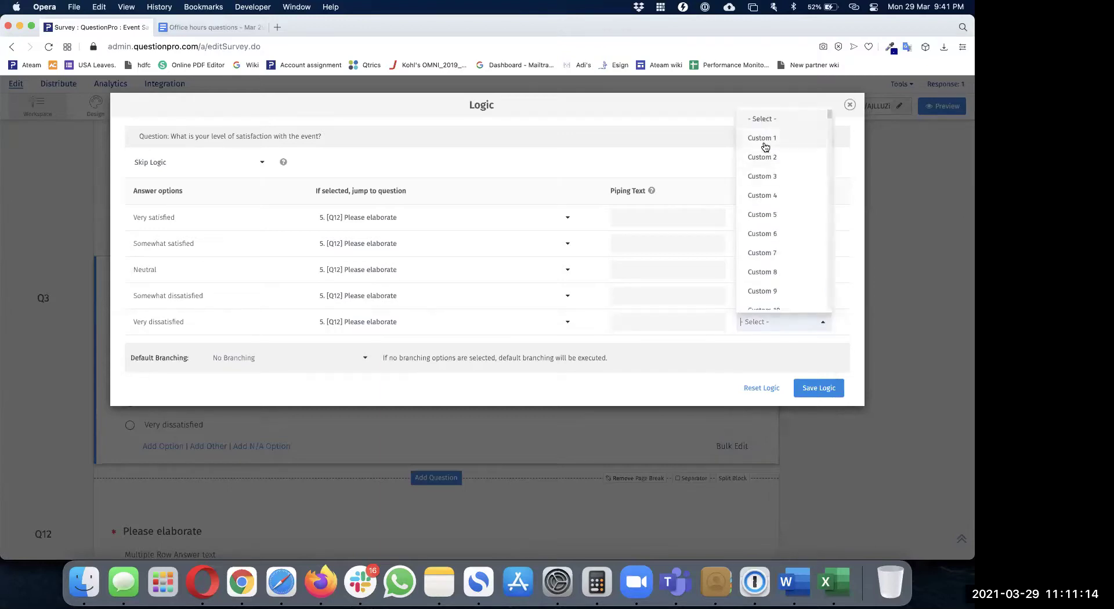
click(763, 141)
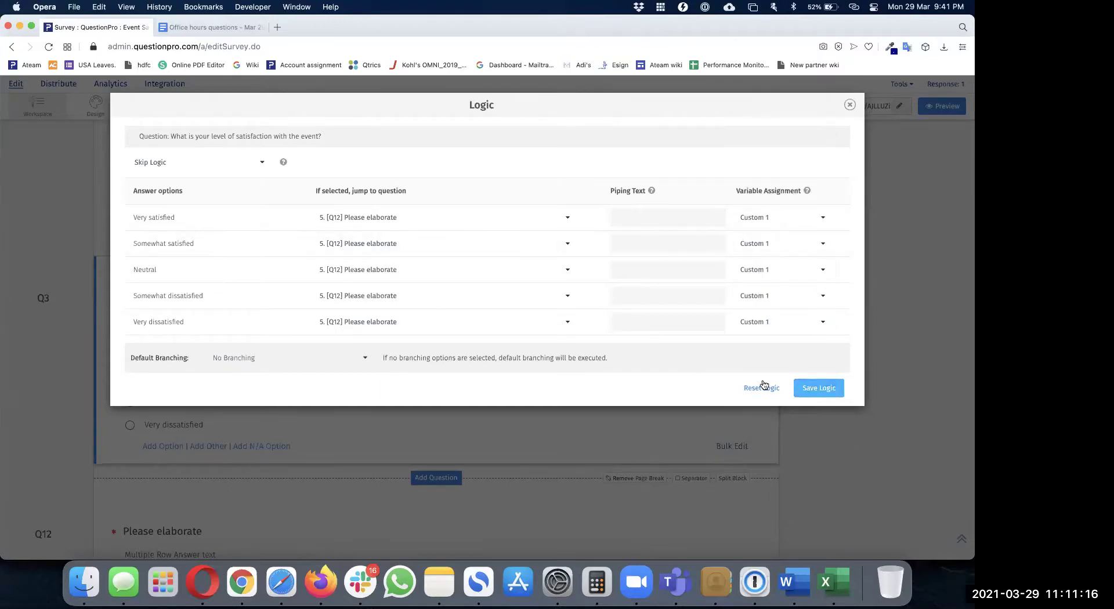
triple_click(142, 217)
click(227, 225)
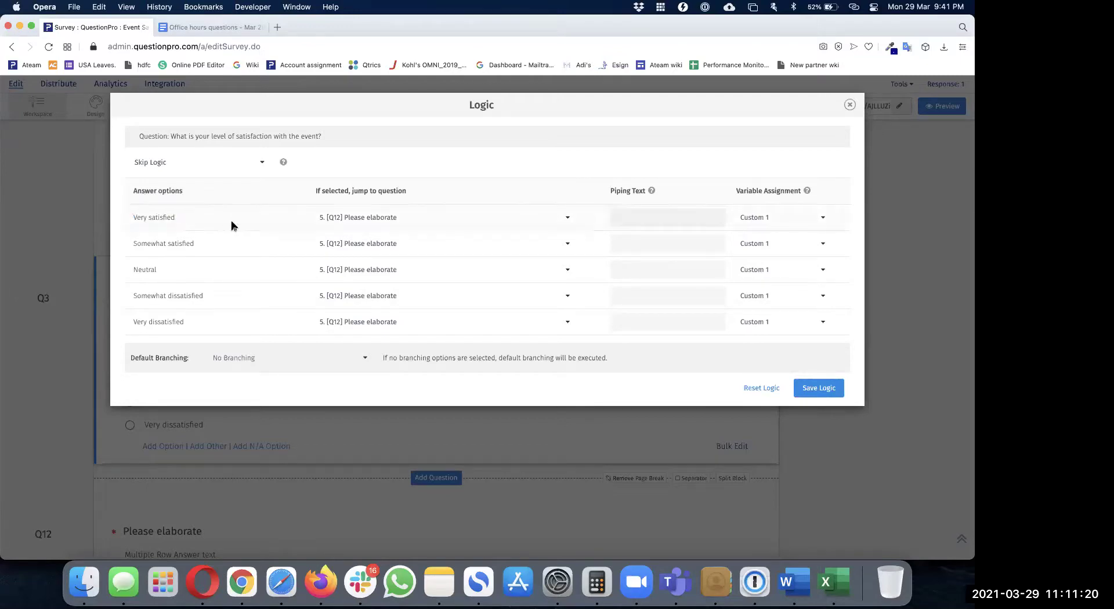
click(577, 218)
click(637, 246)
click(640, 271)
click(643, 294)
click(684, 237)
click(694, 213)
- Save Q3's skip logic and close the logic settings
click(810, 390)
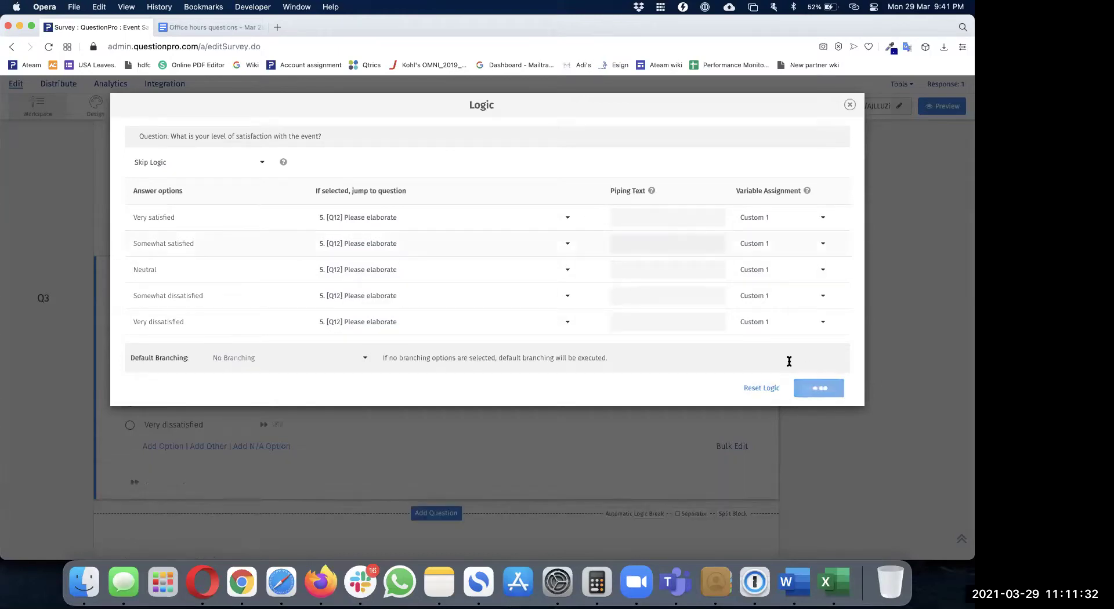
click(849, 104)
- Check the validation settings of the "Please elaborate" question and close them without changes
scroll(481, 300, down, 4)
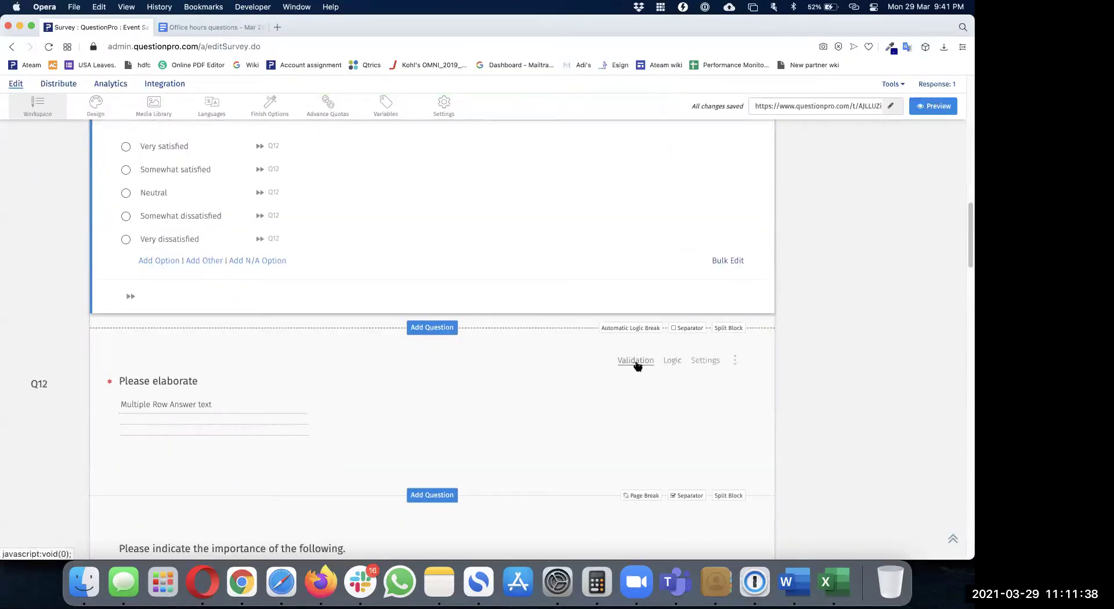
click(635, 361)
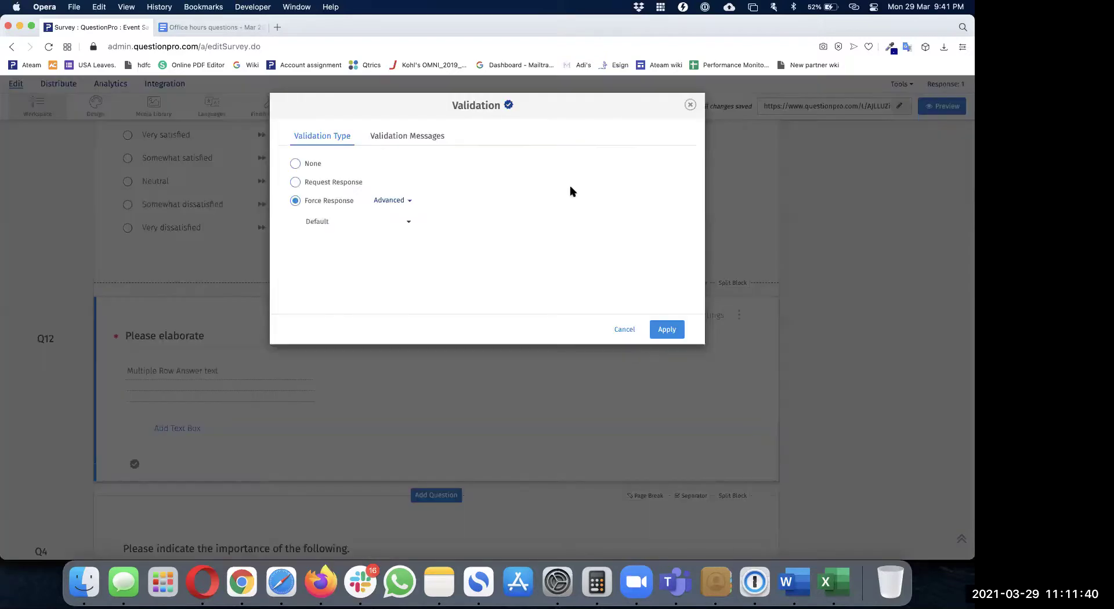
click(690, 105)
- Set the Data Pre-Population of the "Please elaborate" question to Custom 1
click(713, 317)
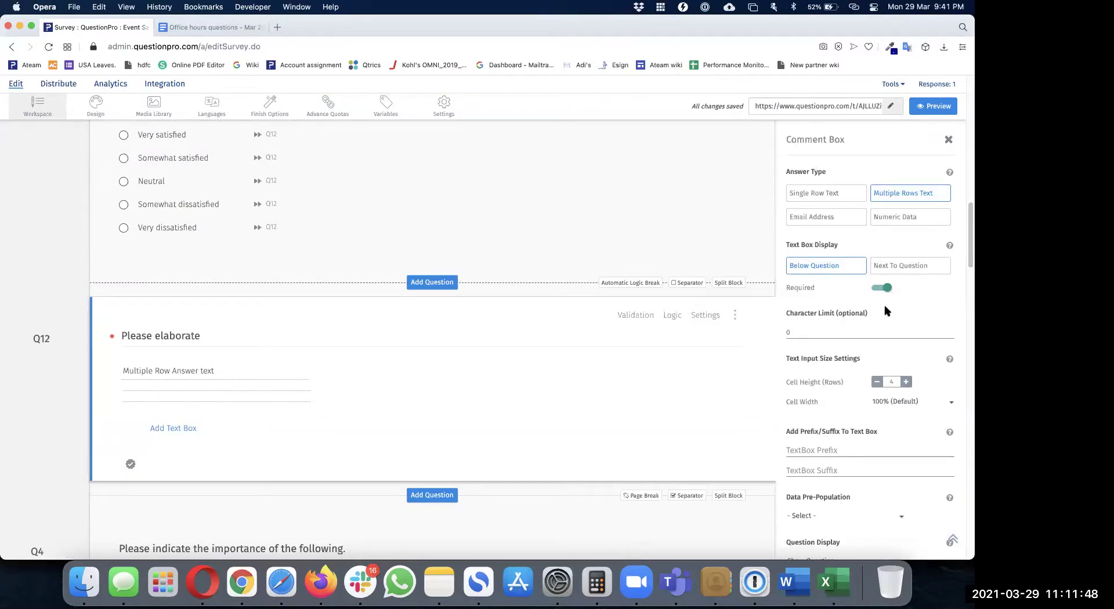
scroll(885, 312, down, 3)
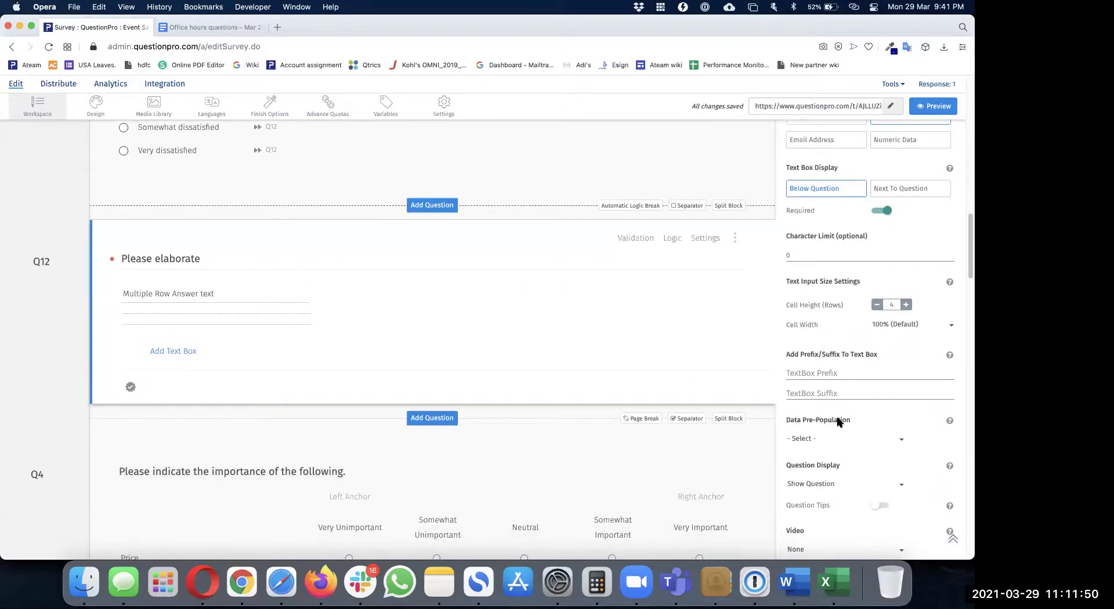
click(805, 441)
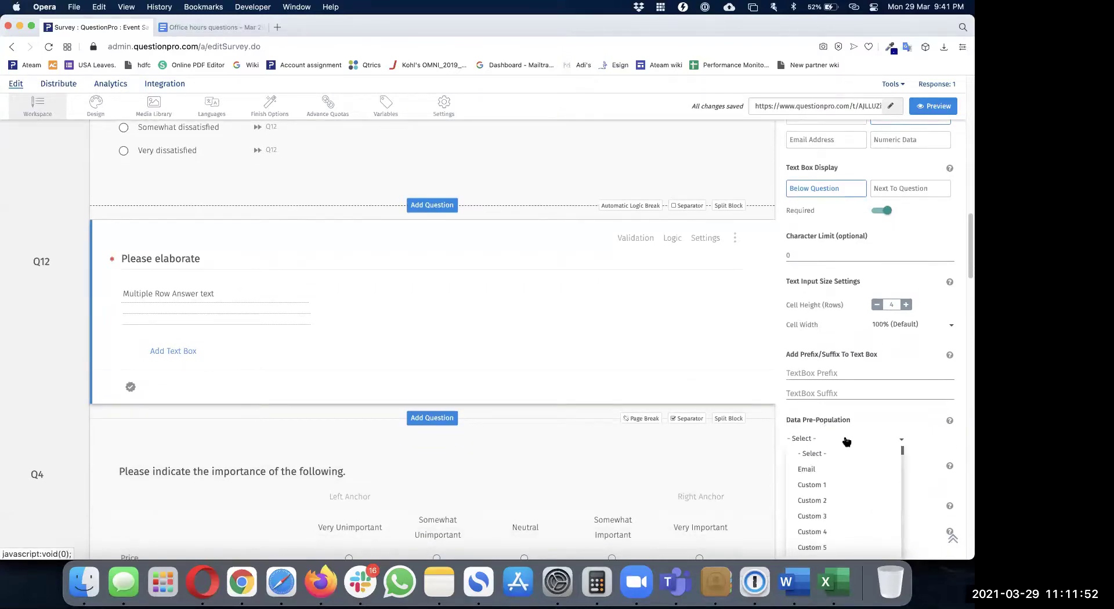
scroll(847, 444, down, 2)
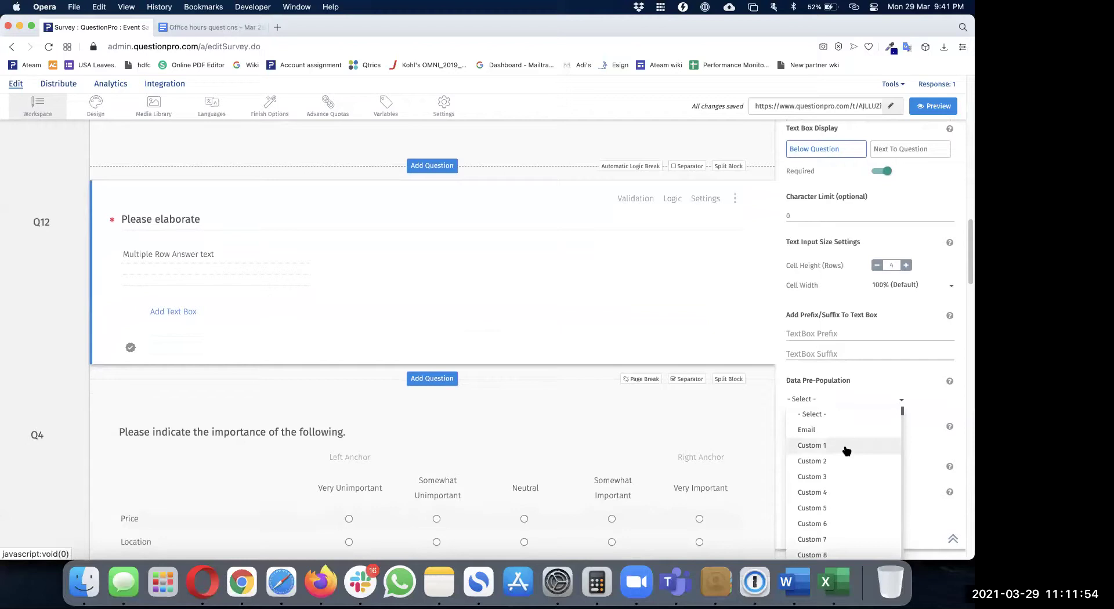
click(846, 451)
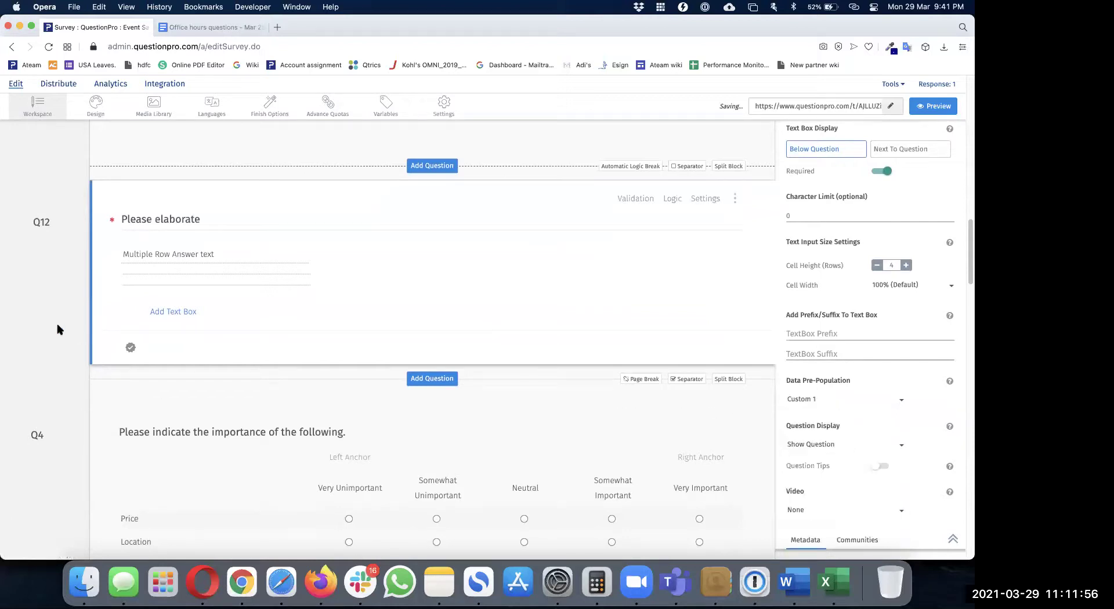
- Look through the question settings of Q3 and its answer branching
scroll(56, 330, up, 5)
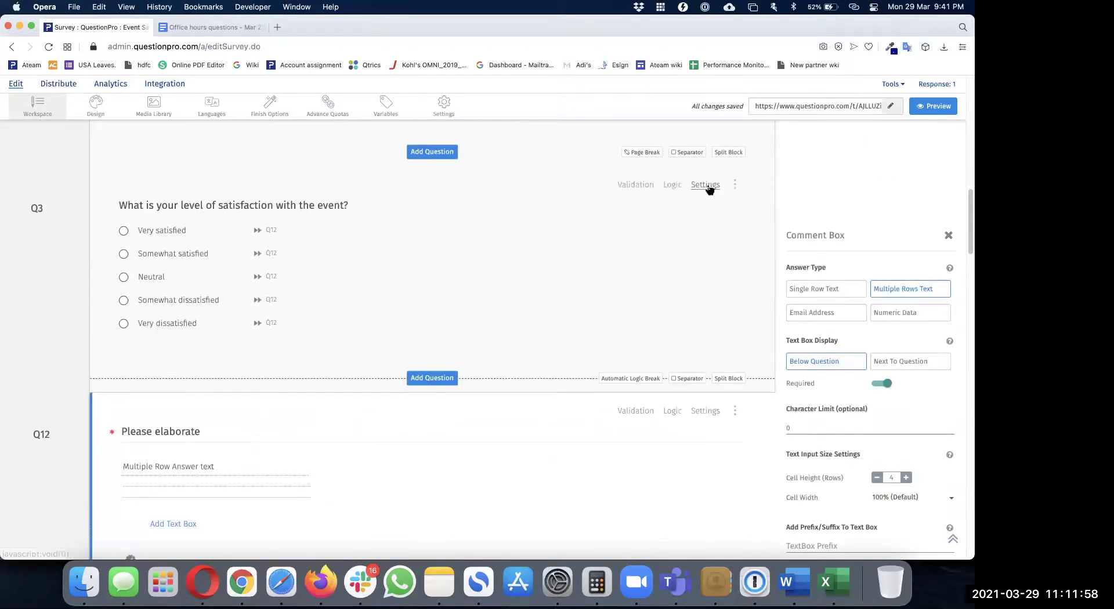
click(708, 187)
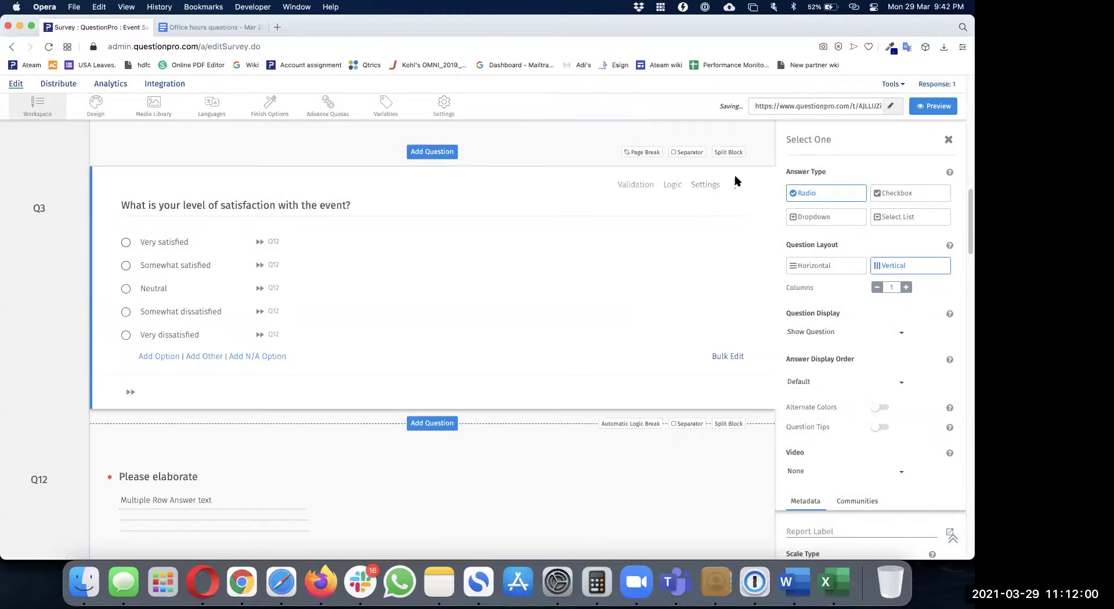
click(712, 189)
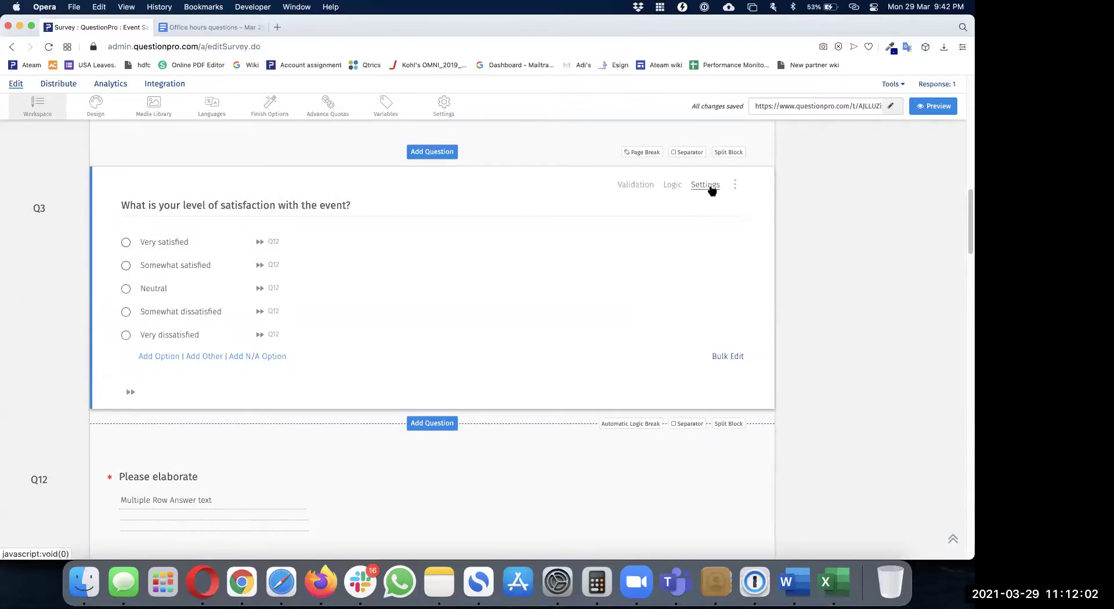
click(712, 189)
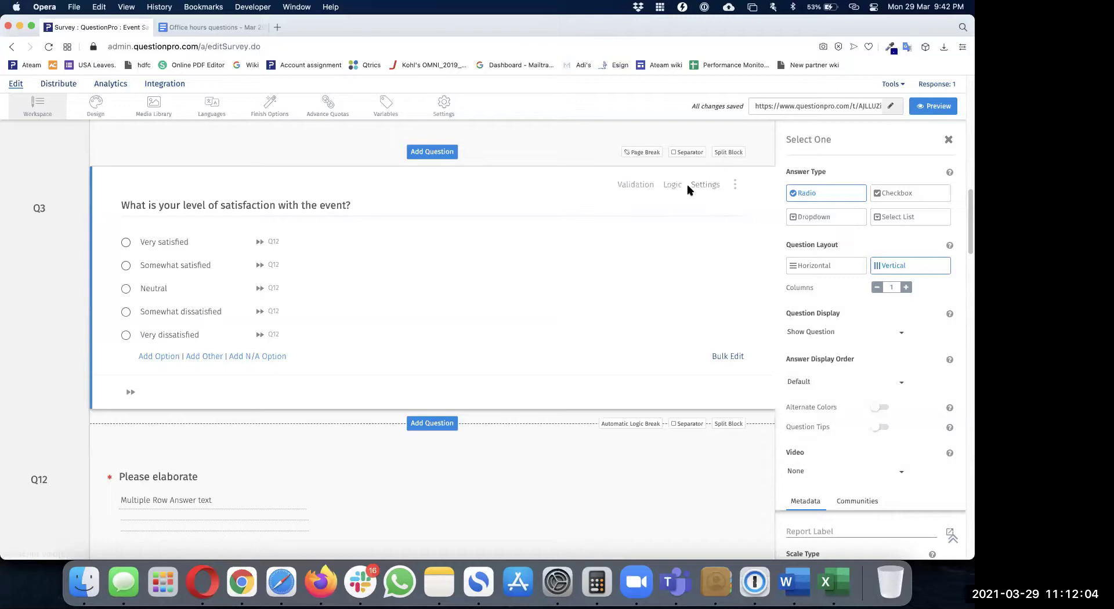
scroll(259, 369, up, 3)
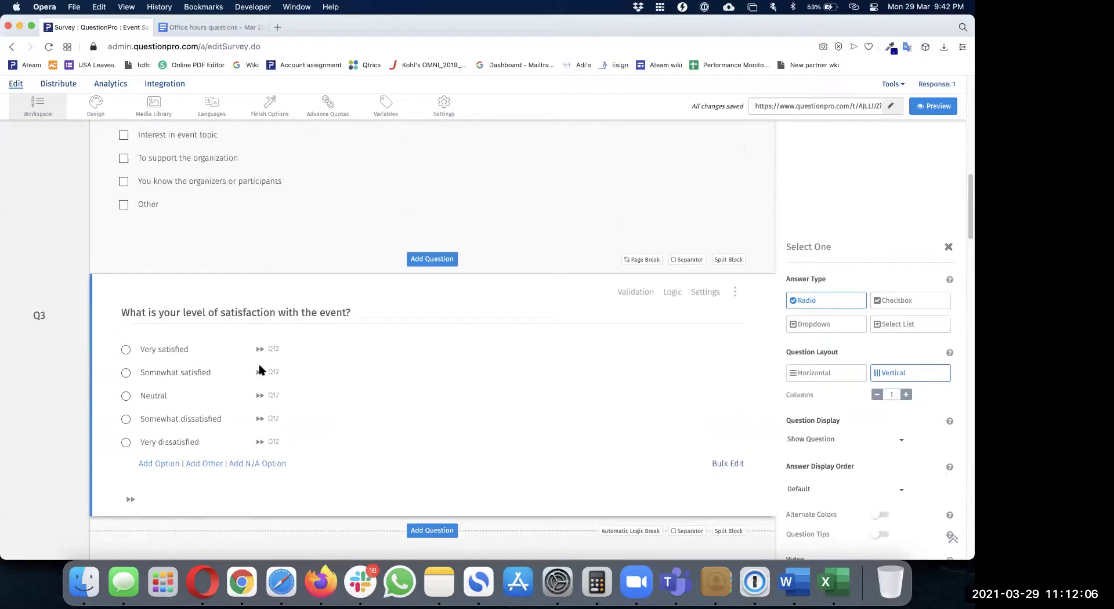
scroll(259, 368, down, 3)
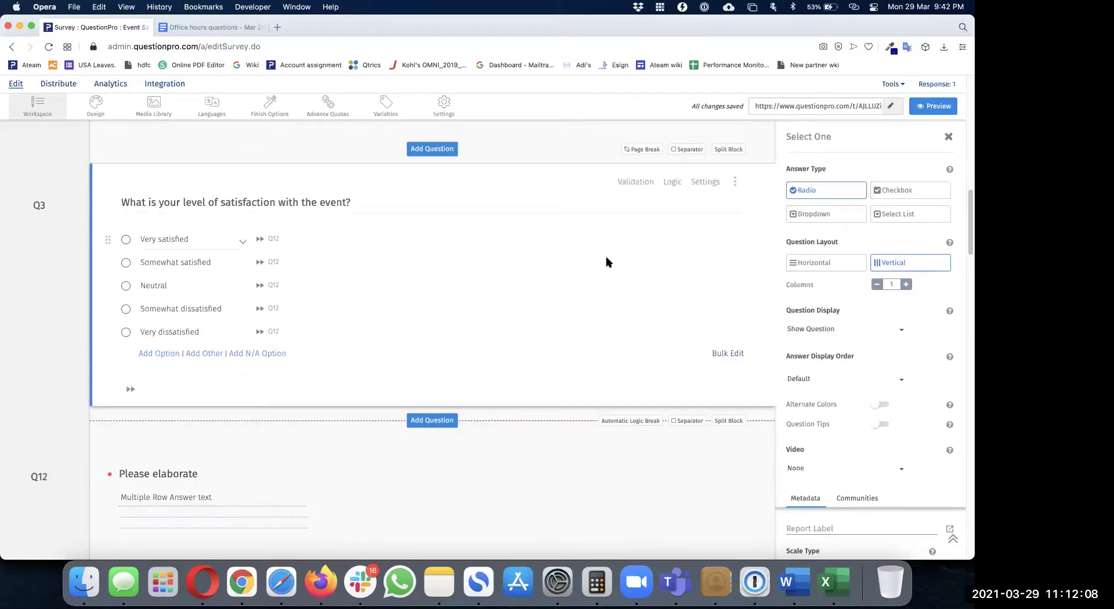
- Open a preview of the Event Satisfaction survey from question Q3
click(735, 184)
click(735, 185)
click(699, 208)
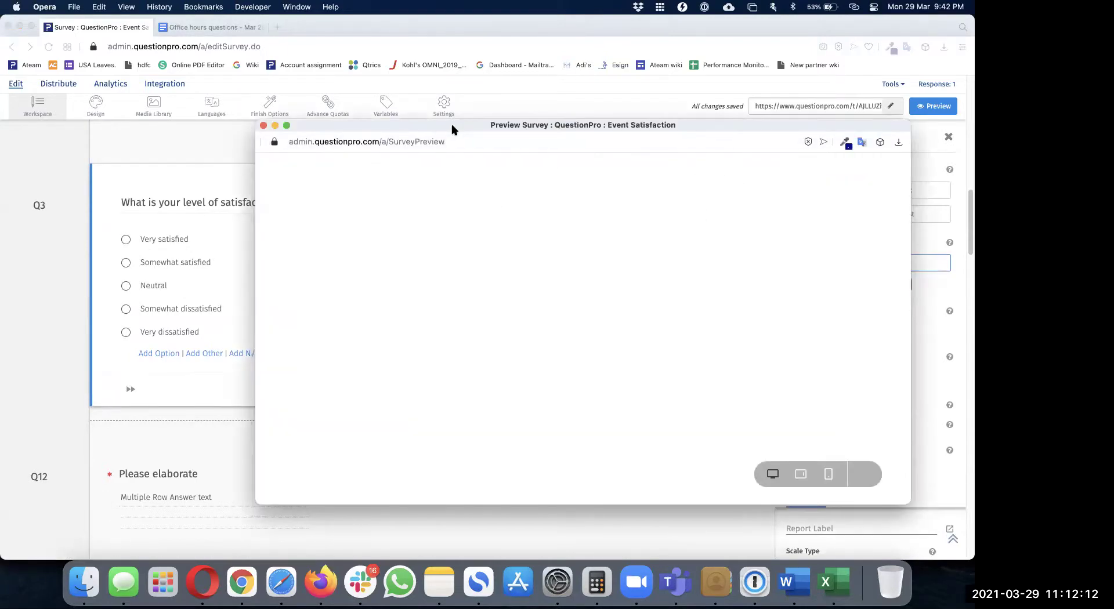
- Test the survey preview by answering the satisfaction question with Very satisfied, check the follow-up page and close the preview
double_click(451, 126)
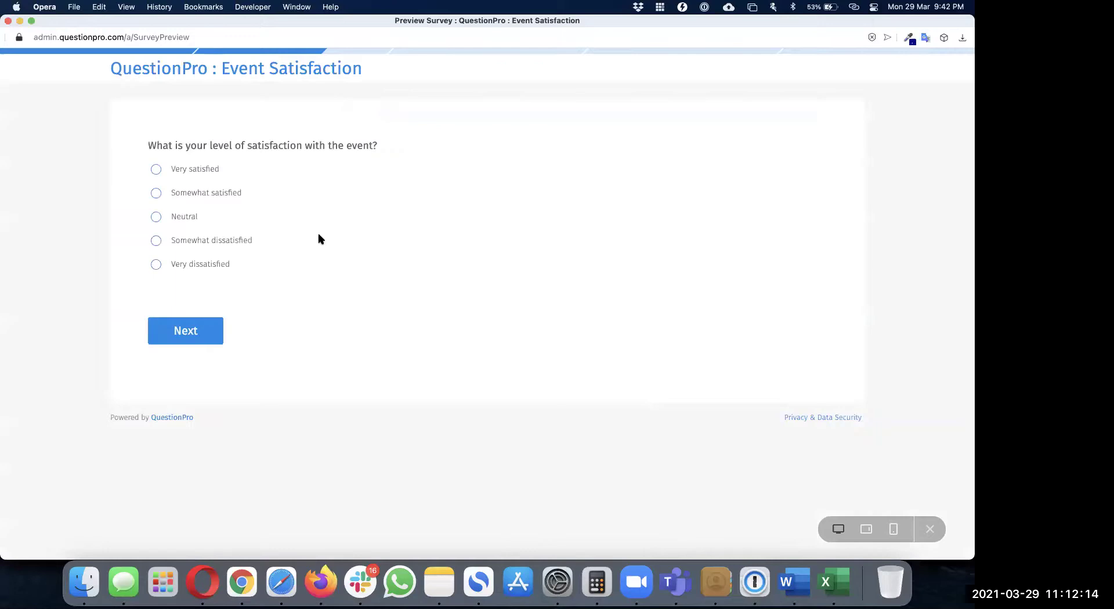
click(216, 170)
click(205, 348)
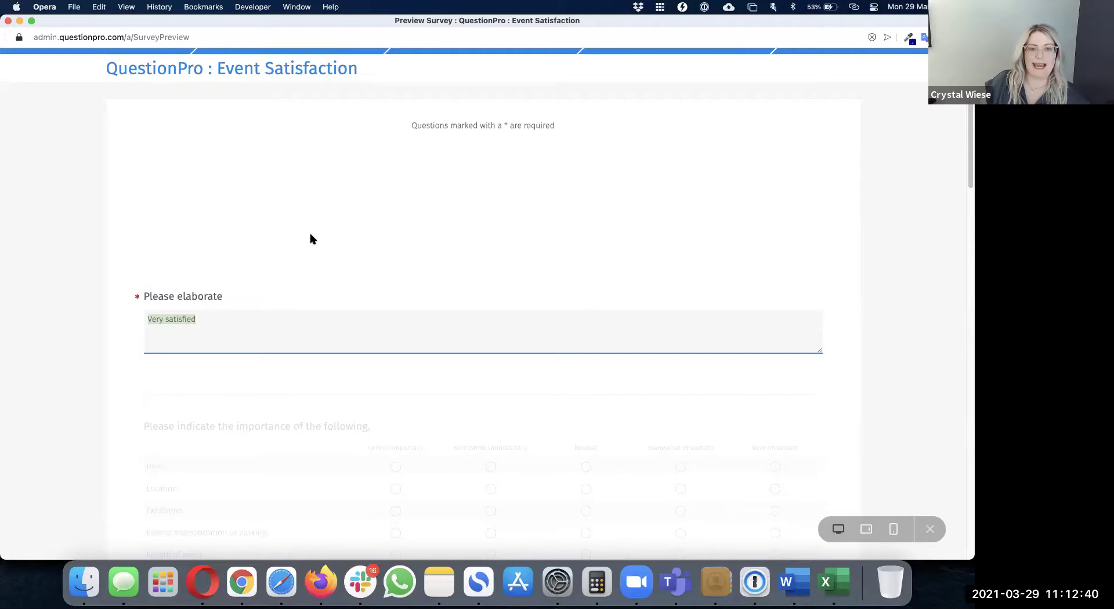
click(7, 23)
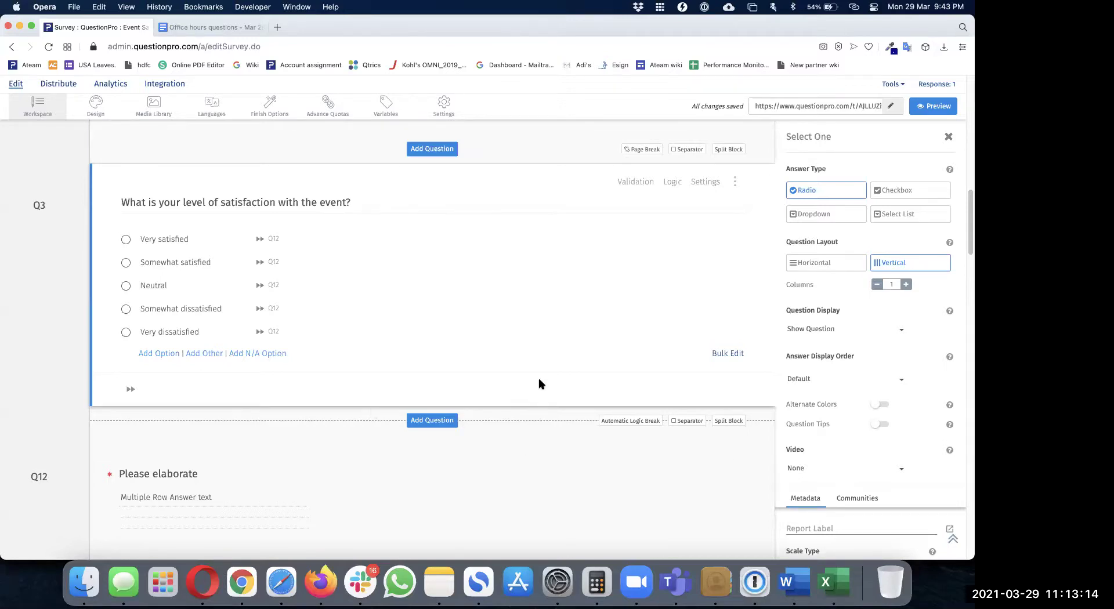
- Add a multiple-choice Select Many question between Q3 and "Please elaborate" with the question text "Hidden"
scroll(539, 383, down, 3)
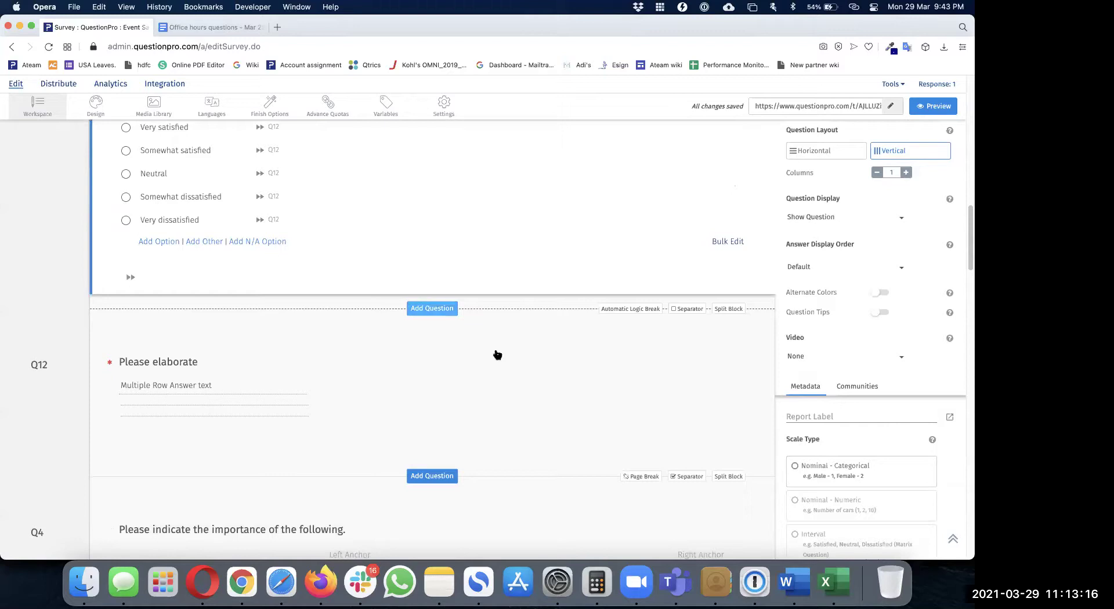
click(450, 308)
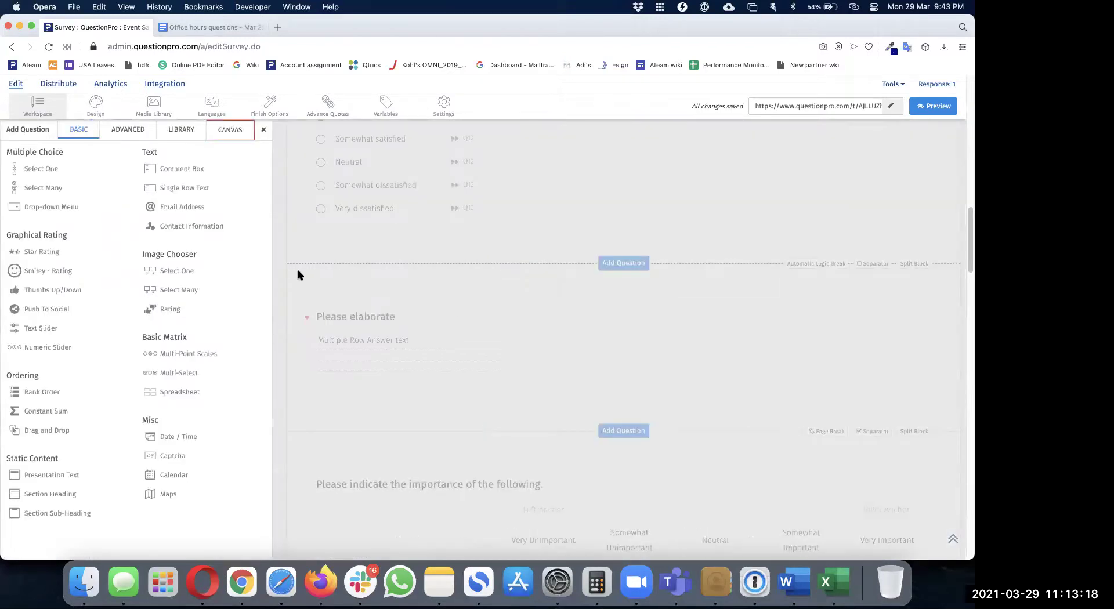
click(63, 192)
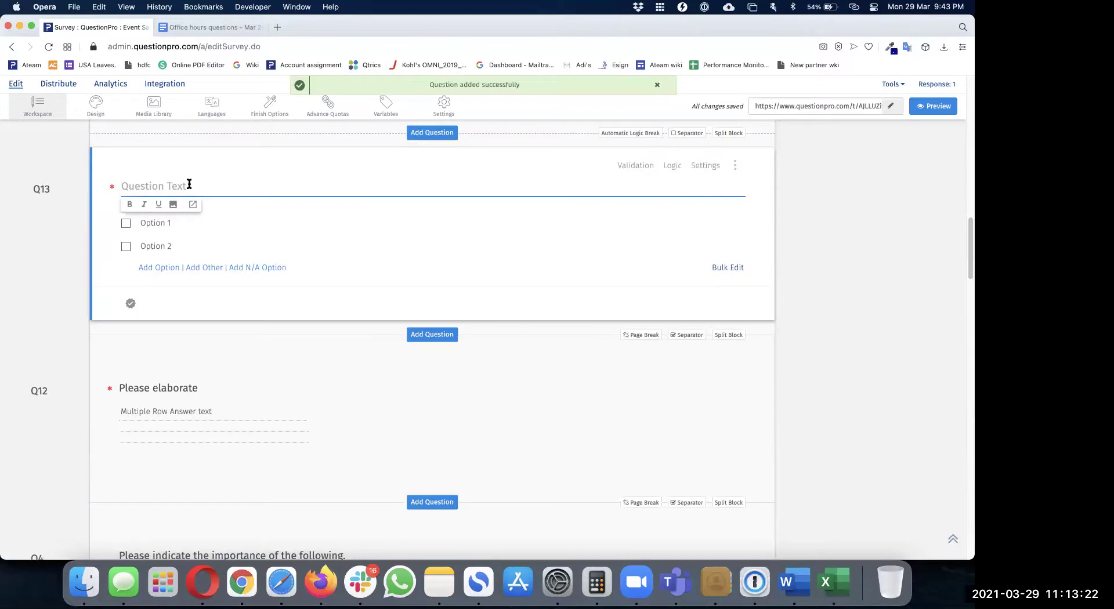
text(Hidden)
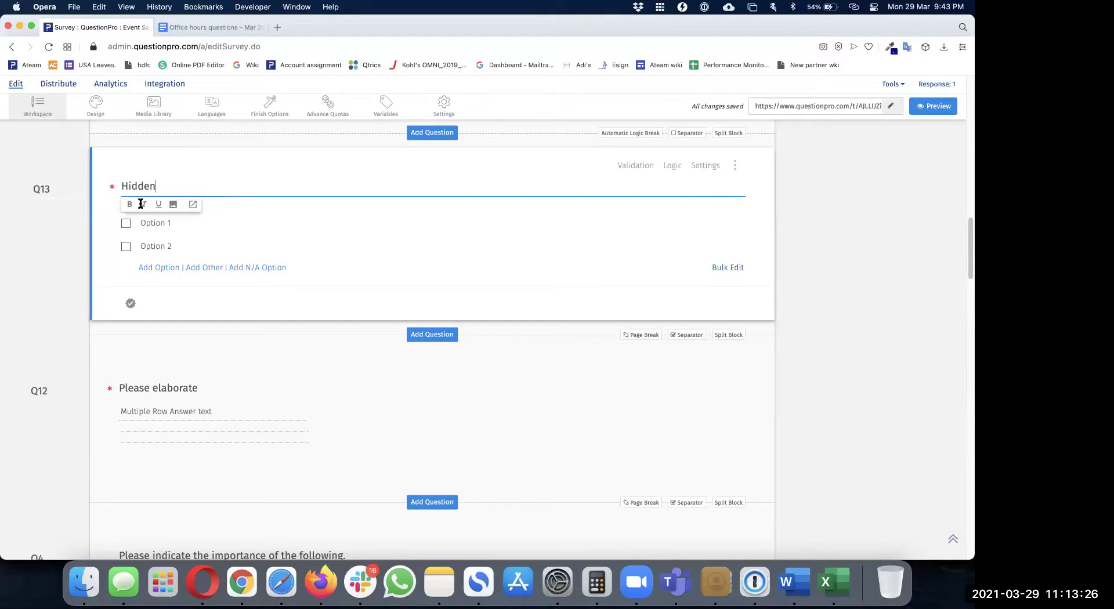
scroll(275, 231, up, 2)
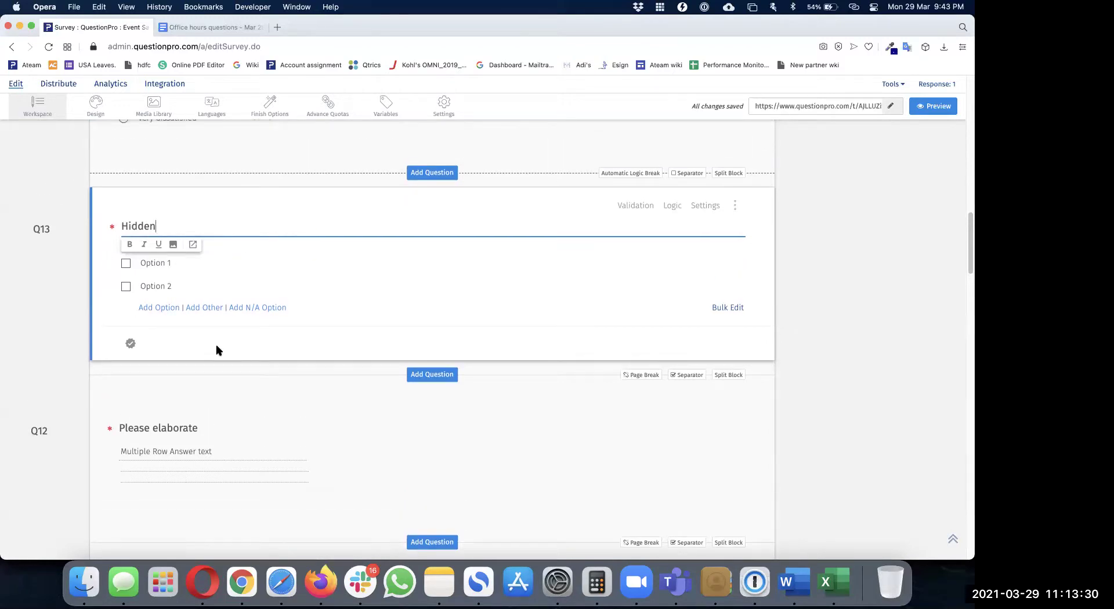
- Change the question code of the Hidden question to "Q13 hidden"
click(55, 230)
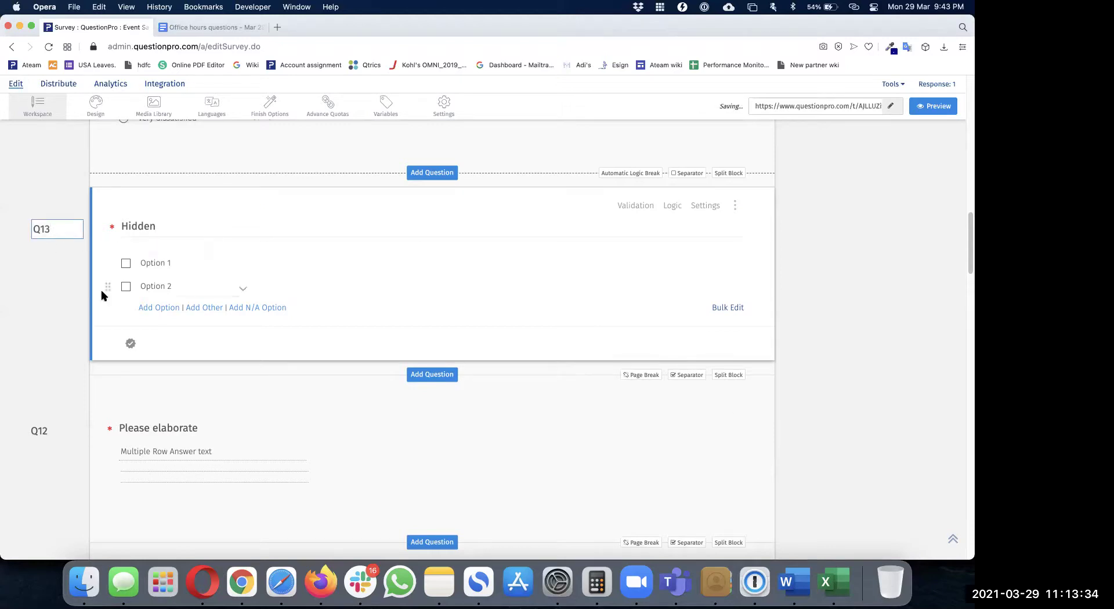
text(hidden)
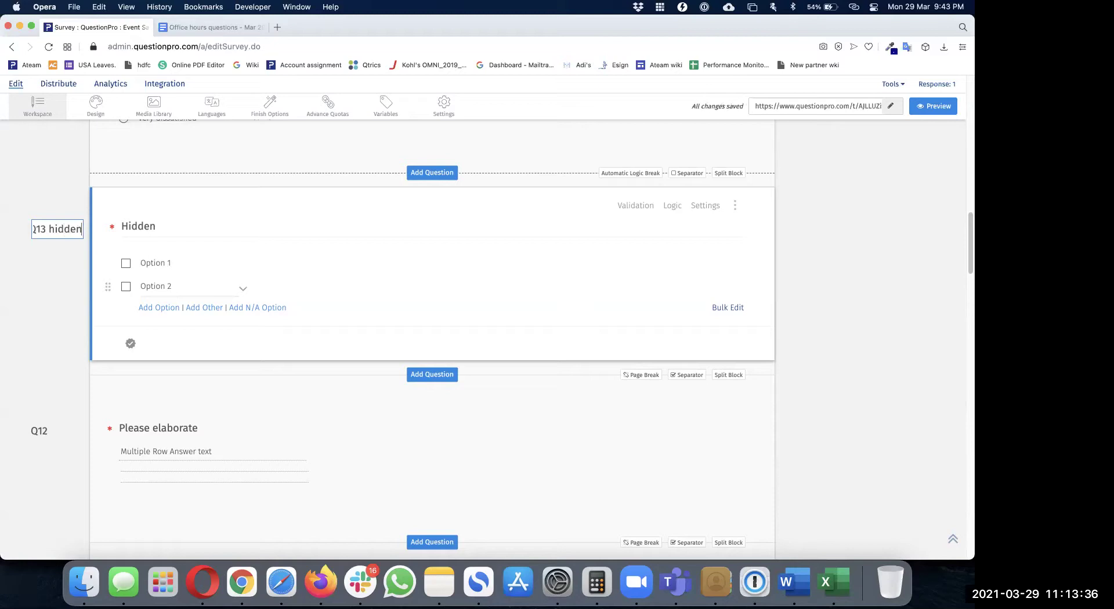
key(Return)
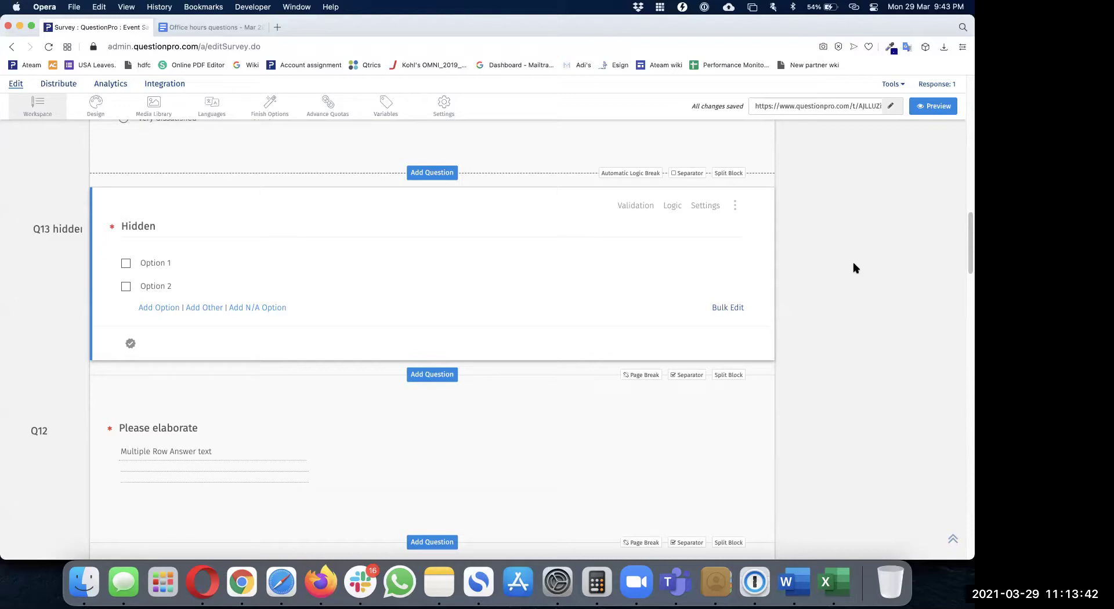
- Bulk edit the Hidden question's answer options to Segment 1, S2, S3 and S4, and save them
click(719, 308)
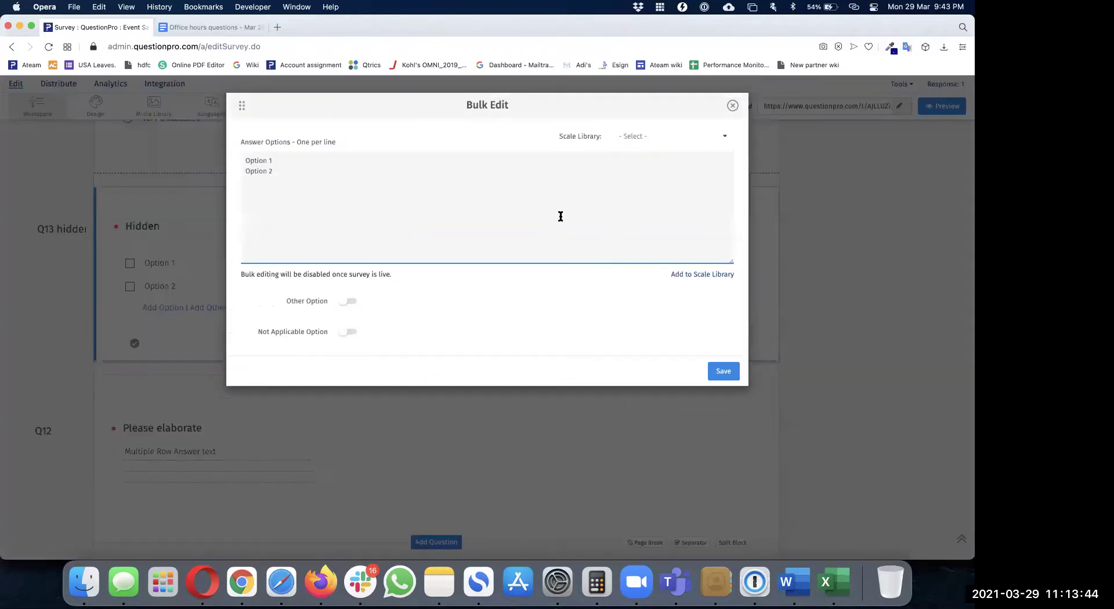
key(super+a)
text(Segment 1)
text(Se)
text(S3)
key(Return)
text(S3)
key(BackSpace)
text(4)
click(721, 375)
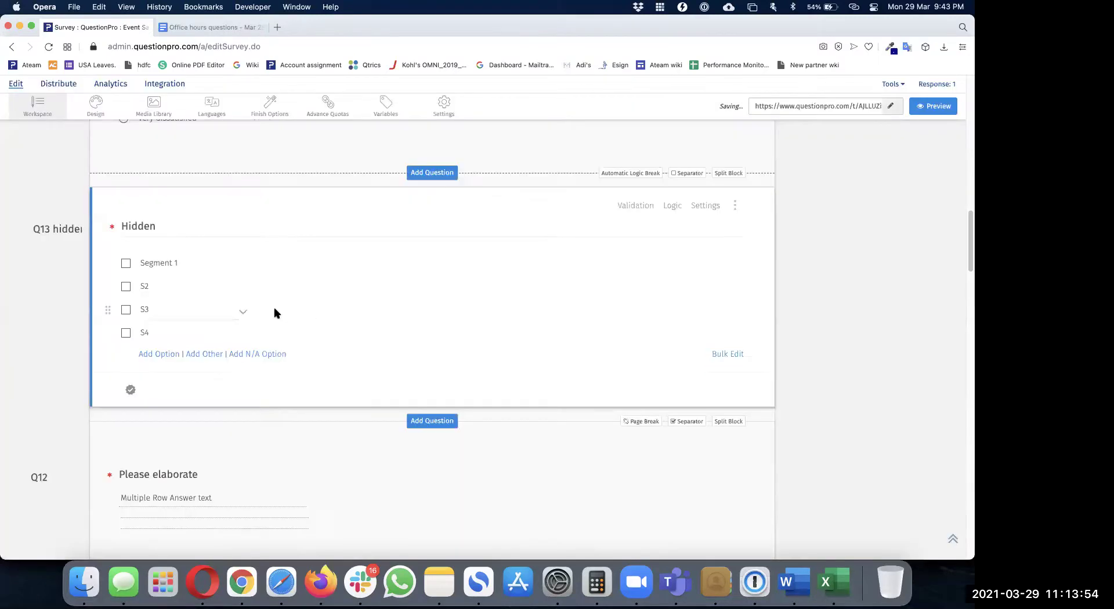
- Make all four answer options of the Hidden question, Segment 1 through S4, selected by default
click(243, 265)
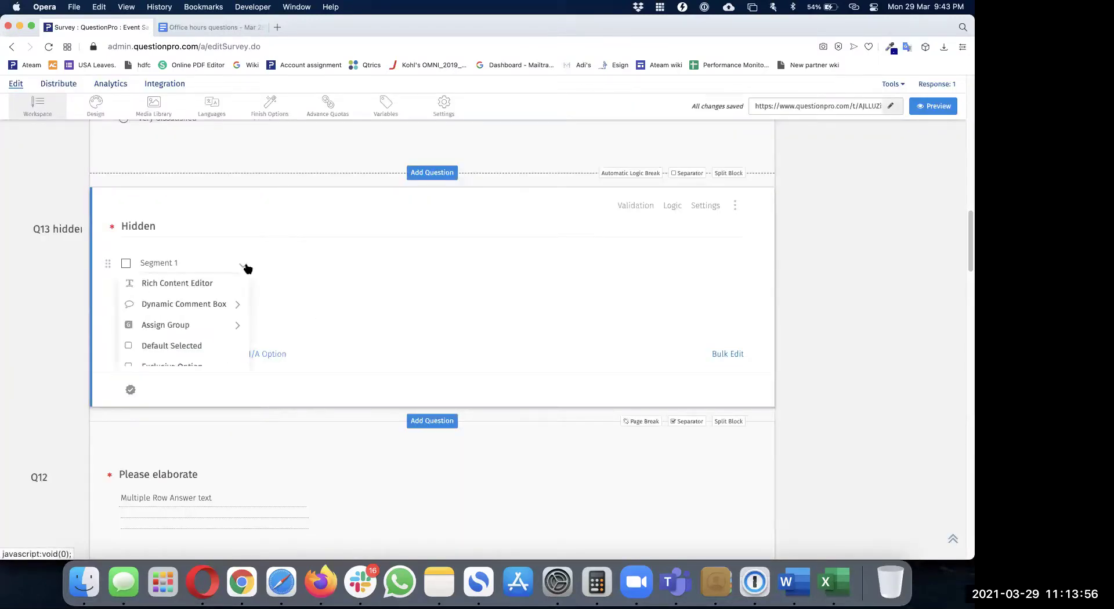
click(205, 346)
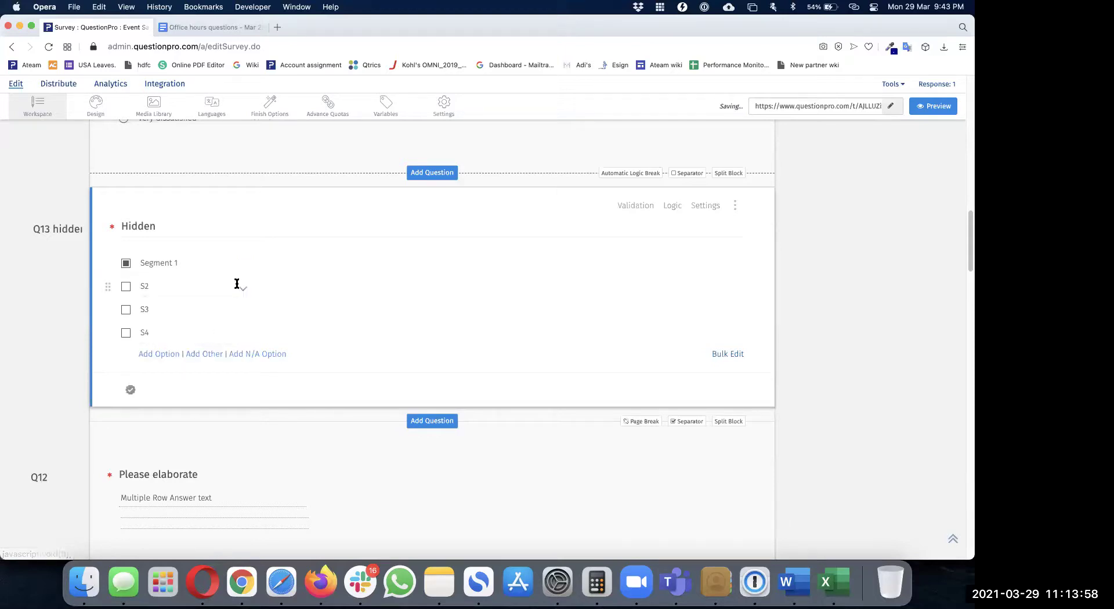
click(243, 288)
click(187, 376)
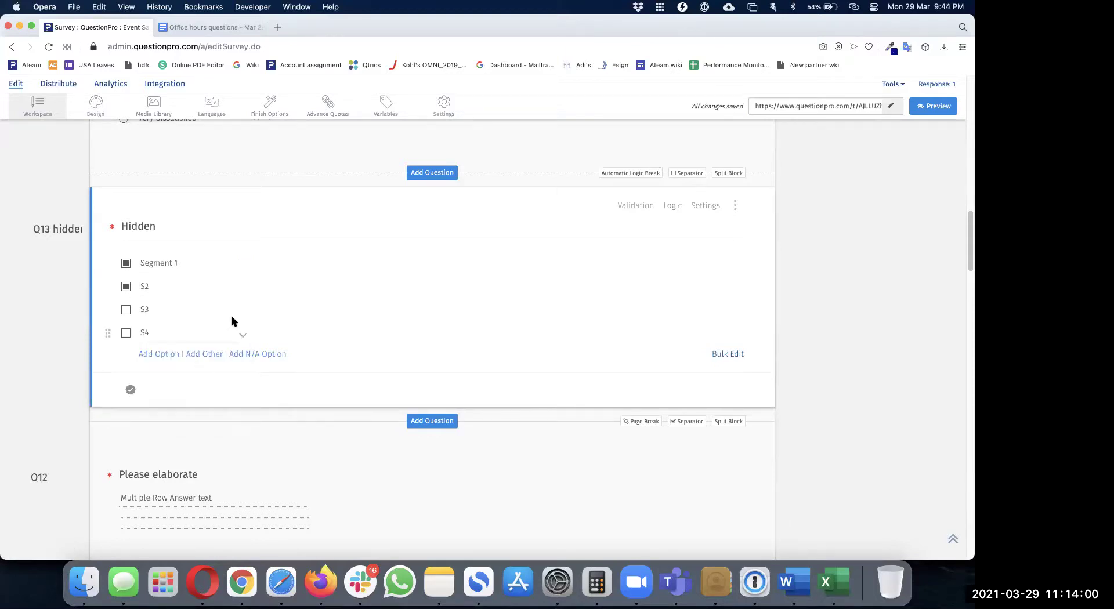
click(243, 311)
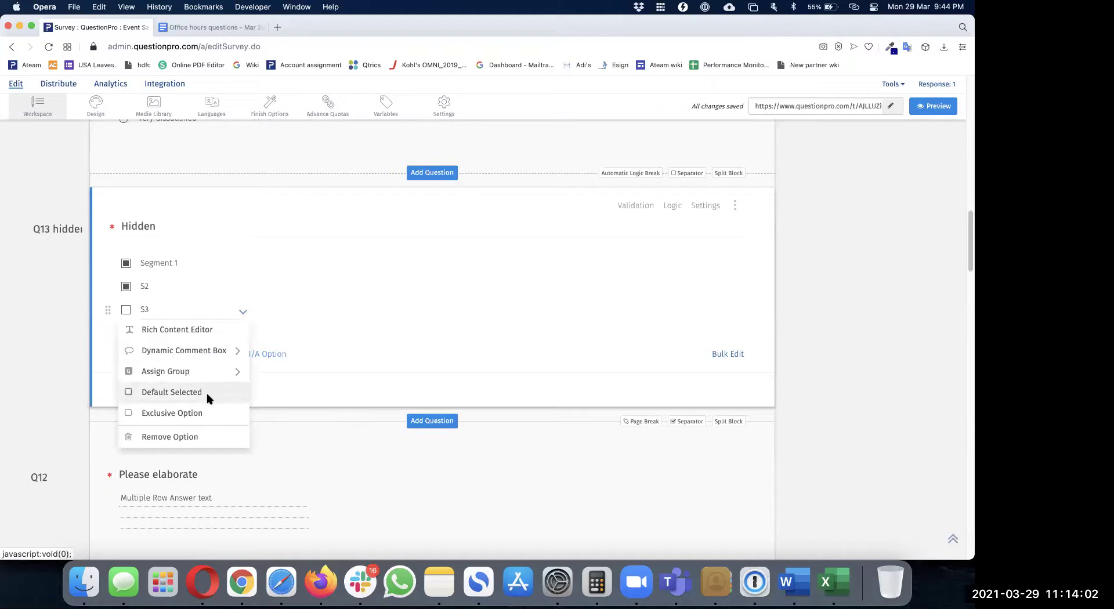
click(206, 396)
click(243, 335)
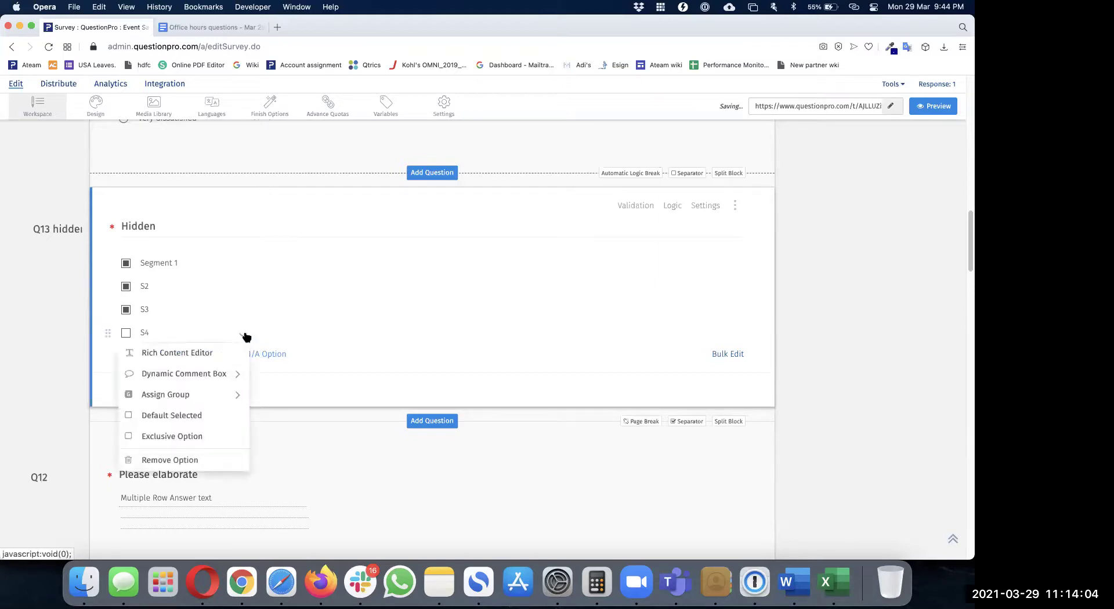
click(213, 416)
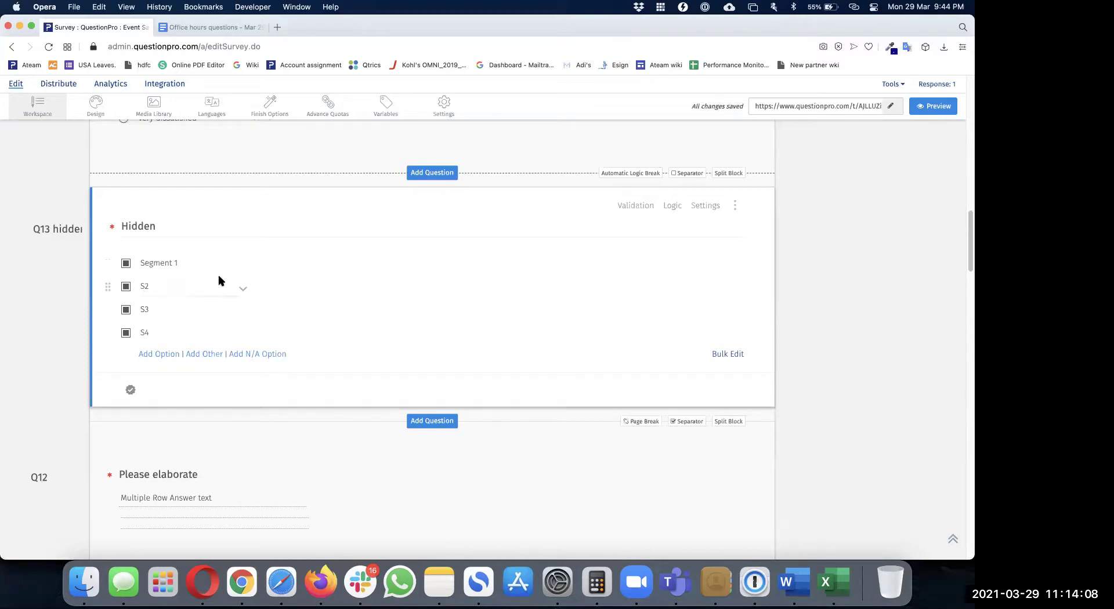
- Set up Show/Hide Options logic for the Hidden question, name the criteria S1 and hide options by default
click(673, 206)
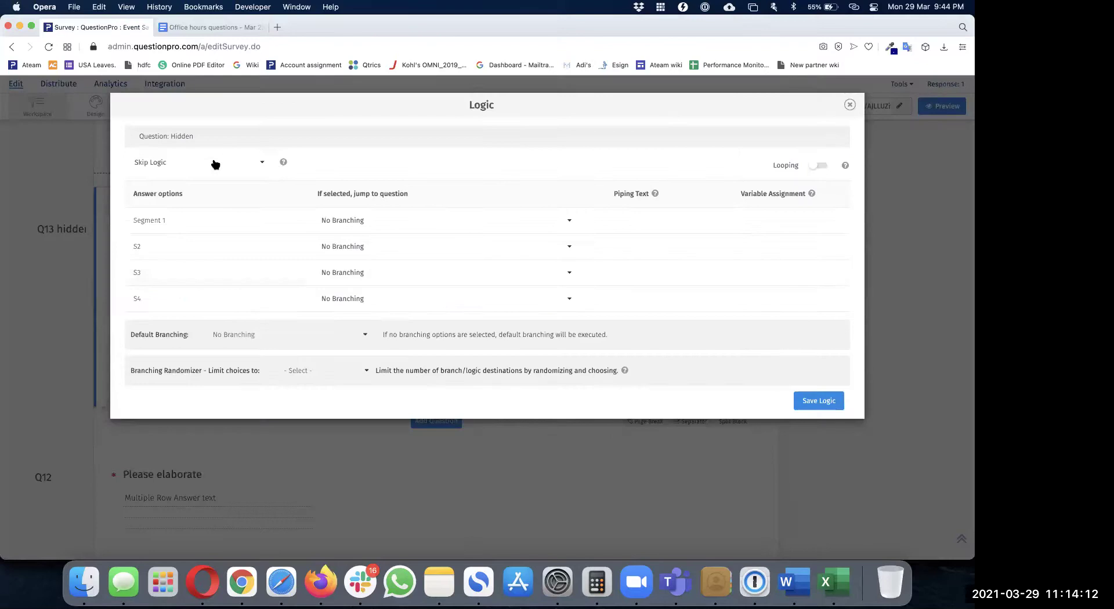
click(215, 164)
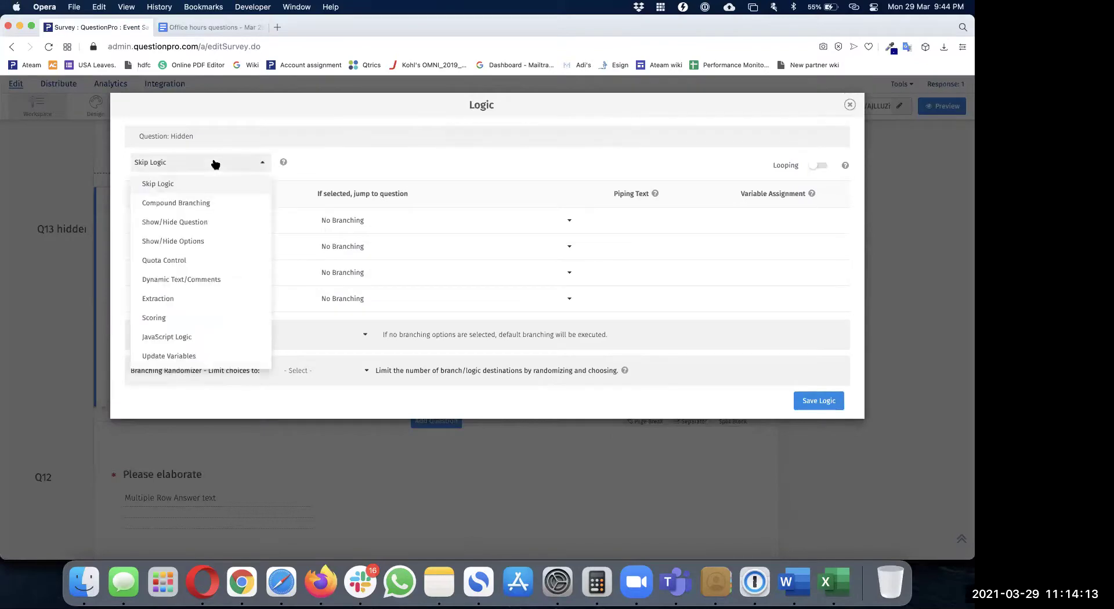
click(212, 242)
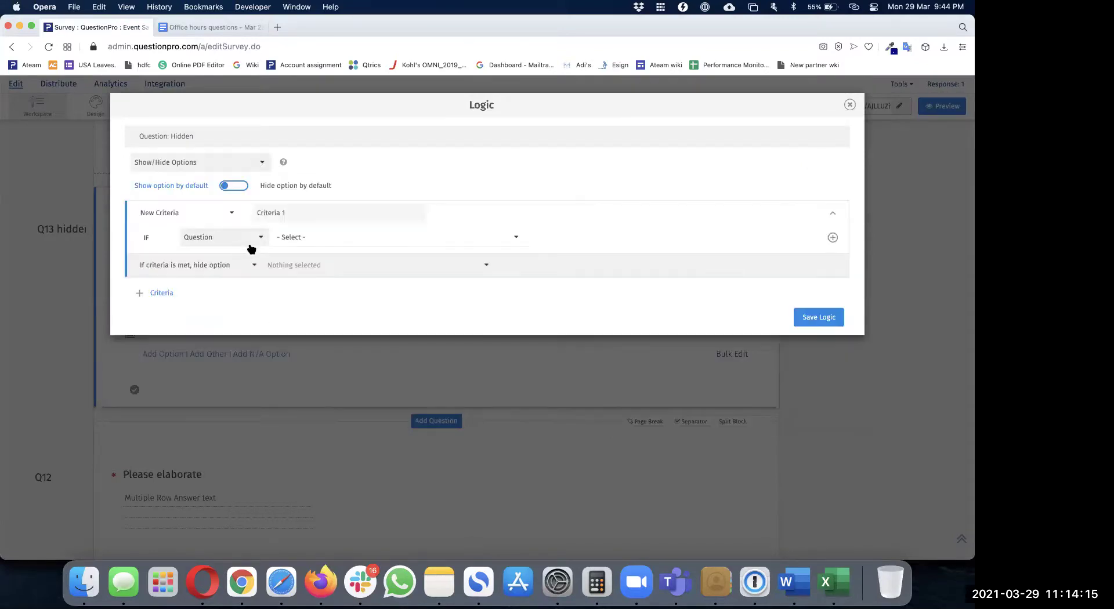
click(317, 215)
text(S1)
click(234, 186)
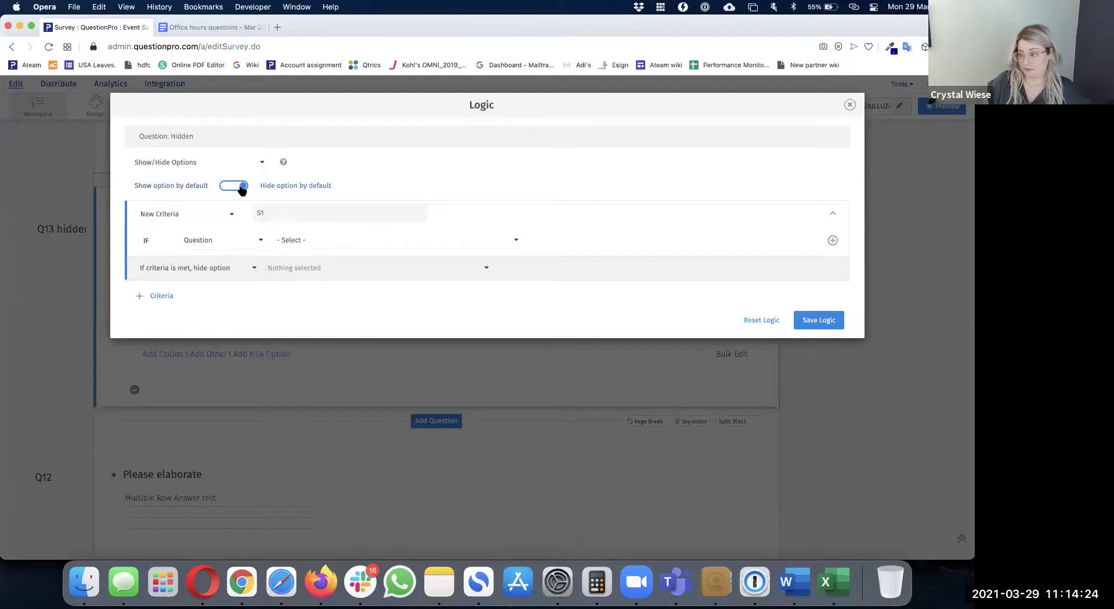
- Set the first S1 condition to Q1 "How did you learn of our event?" is "Through the media"
click(289, 241)
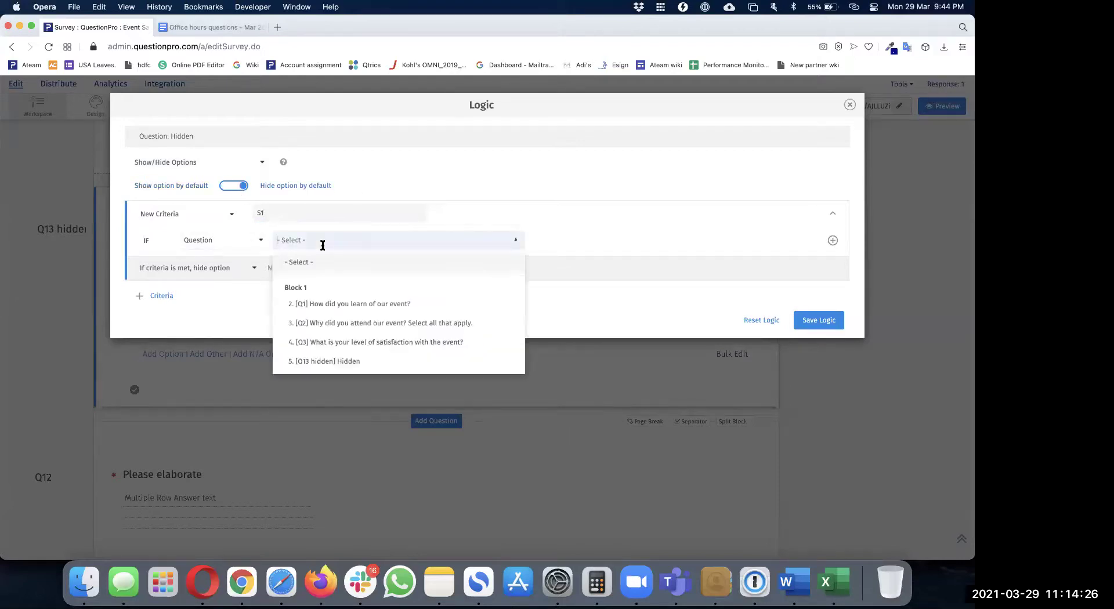
click(410, 303)
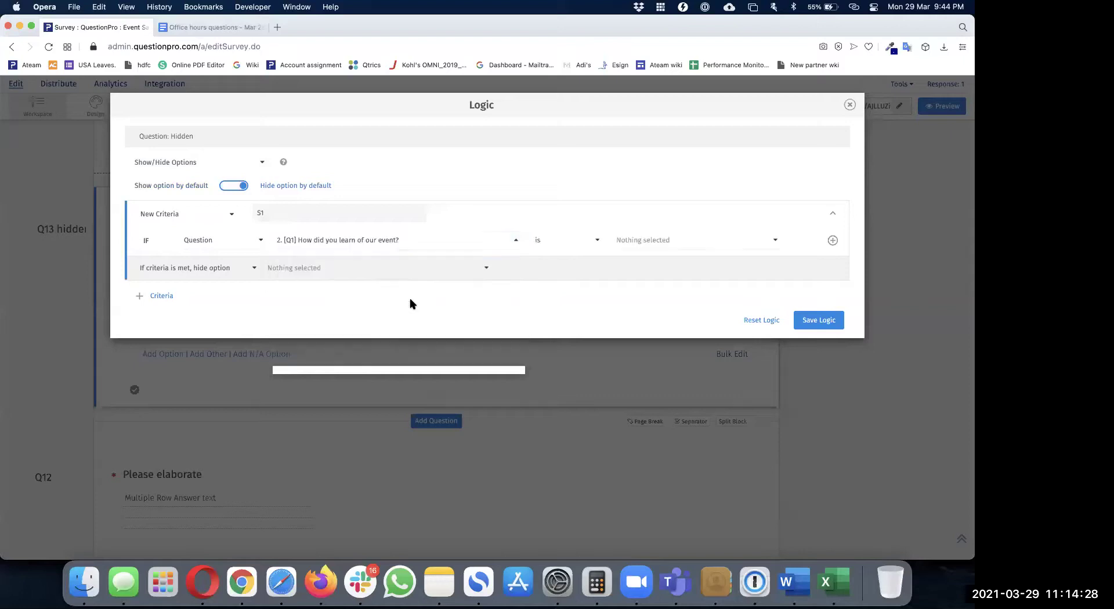
click(688, 242)
click(667, 271)
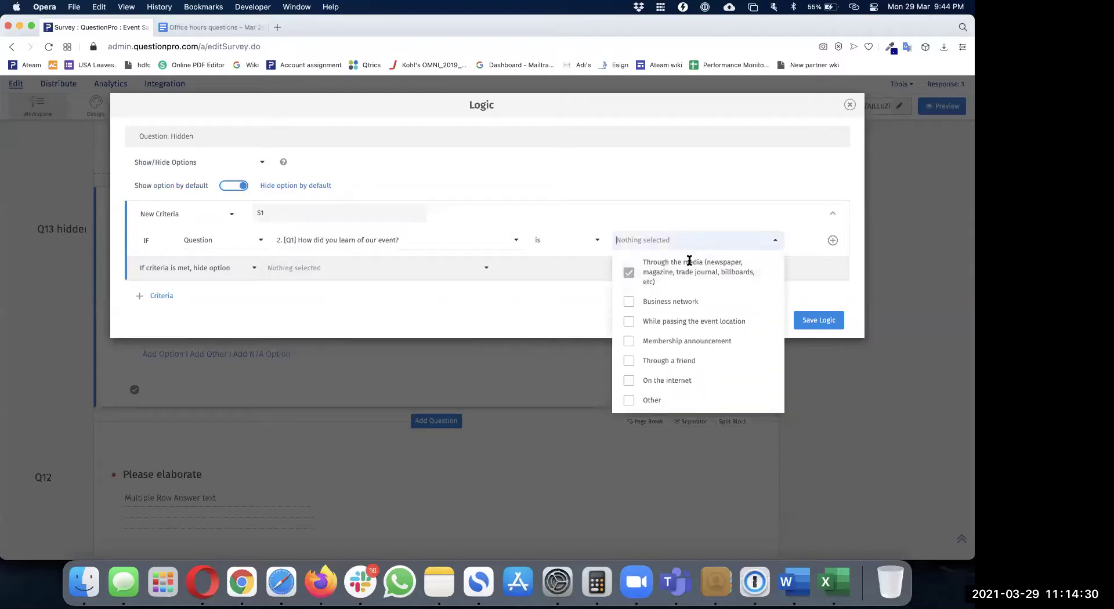
- Add an AND condition to S1 requiring Q3 "What is your level of satisfaction with the event?" is Somewhat dissatisfied
click(832, 240)
click(308, 277)
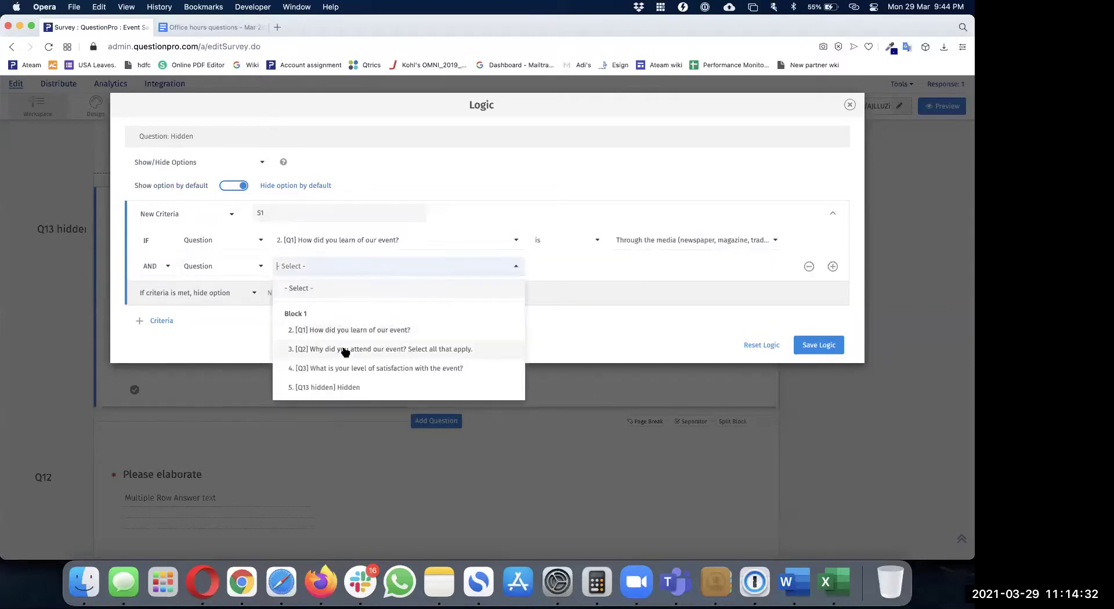
click(350, 375)
click(715, 270)
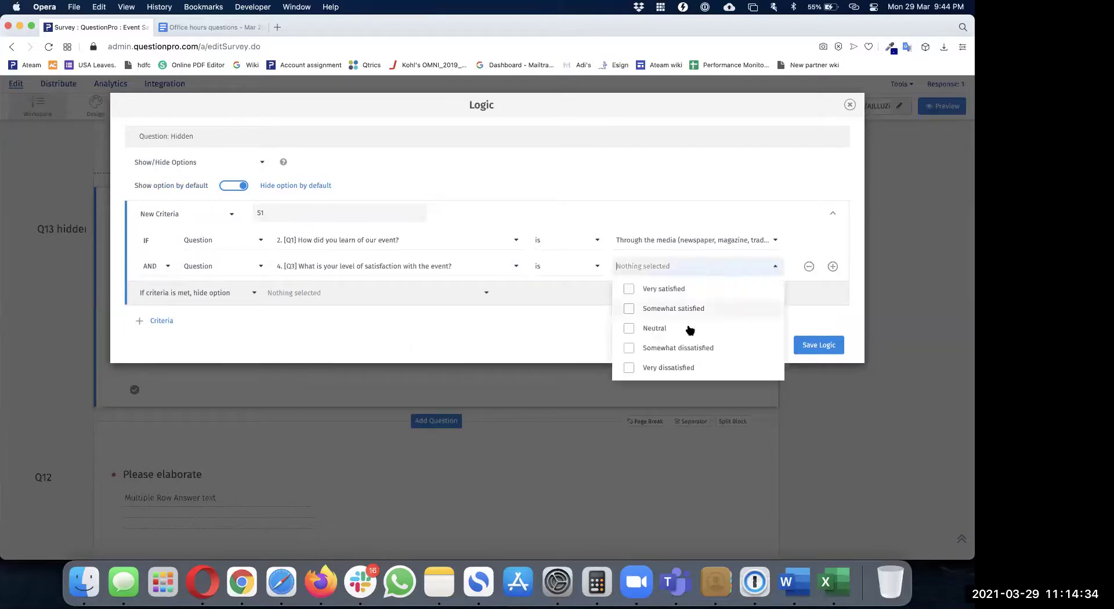
click(685, 347)
click(365, 284)
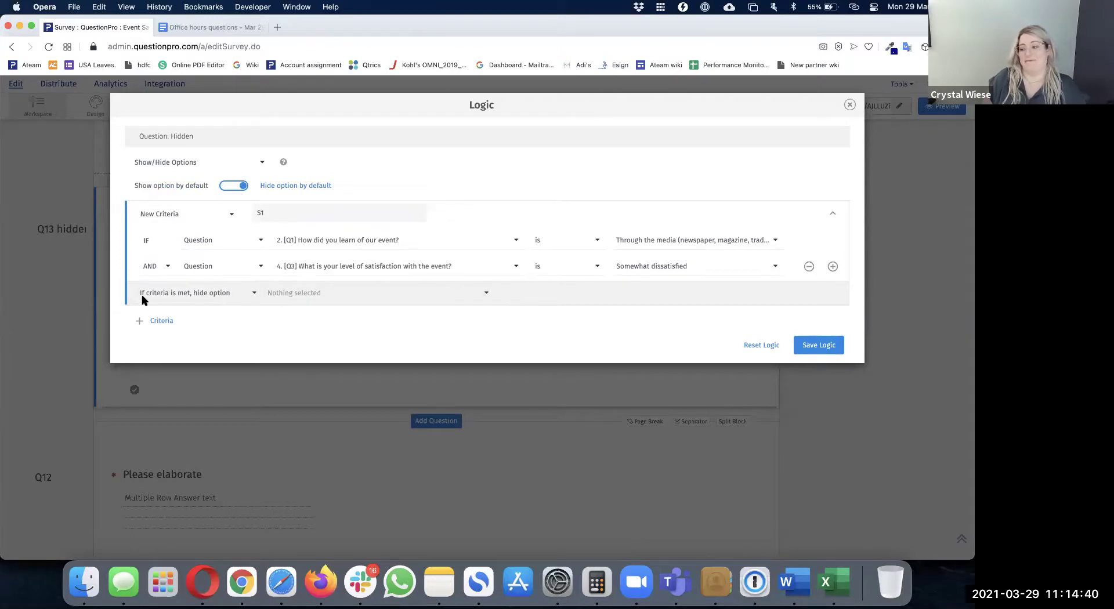
- Set criteria S1 to show option Segment 1 when met, then save the logic and close its dialog
click(434, 294)
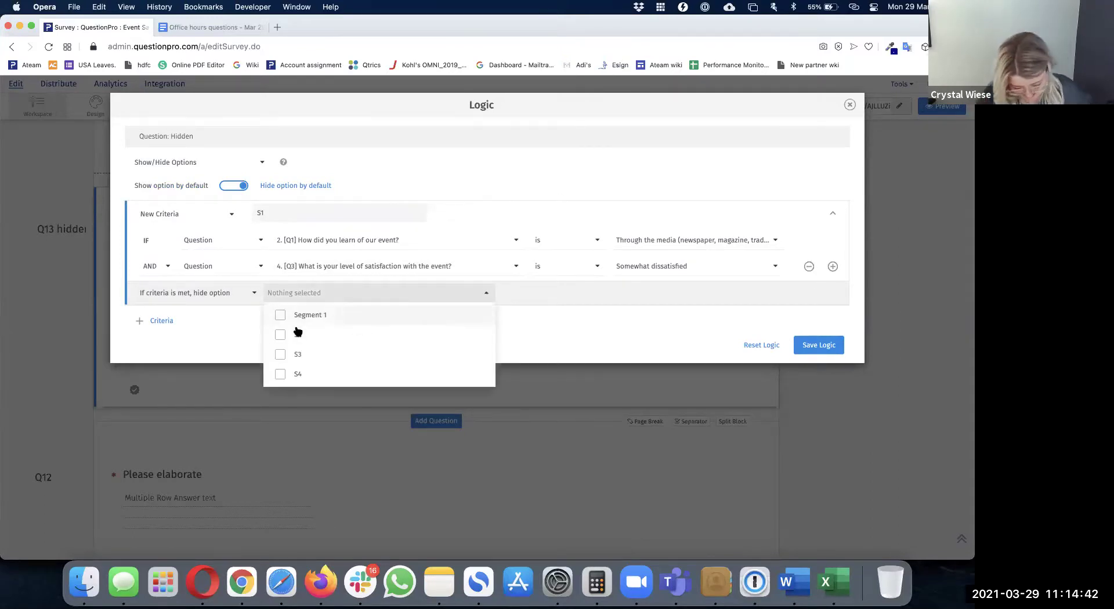
click(212, 307)
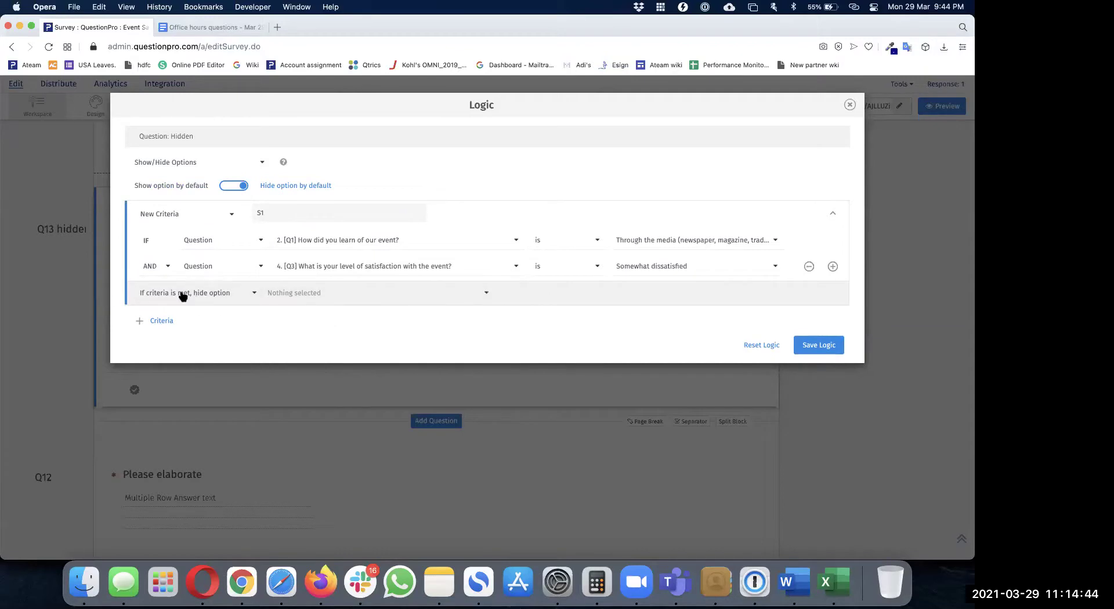
click(224, 293)
click(217, 318)
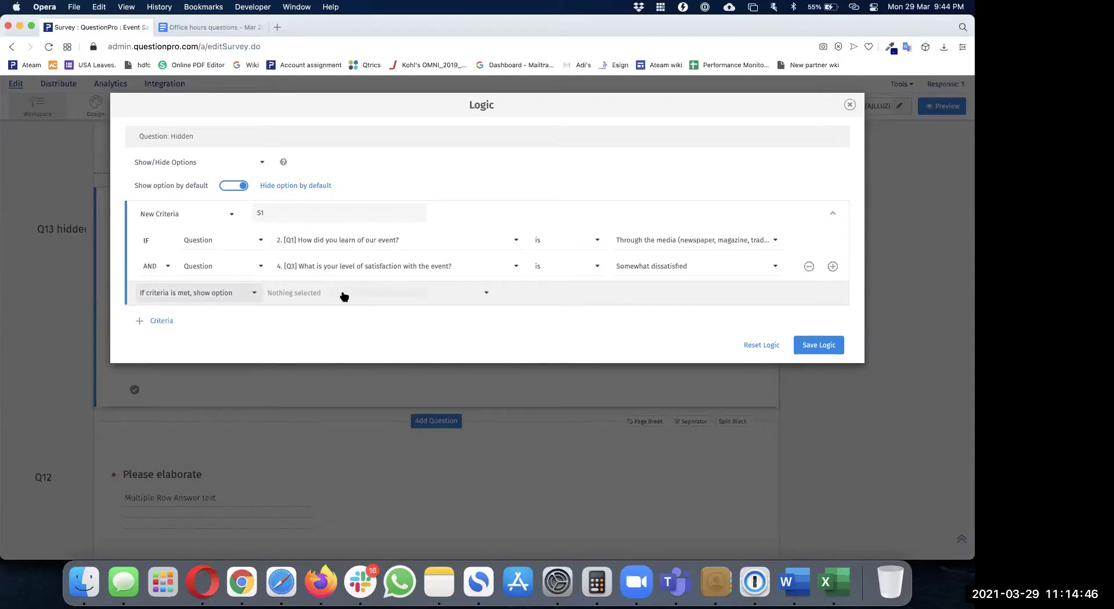
click(343, 294)
click(423, 316)
click(320, 301)
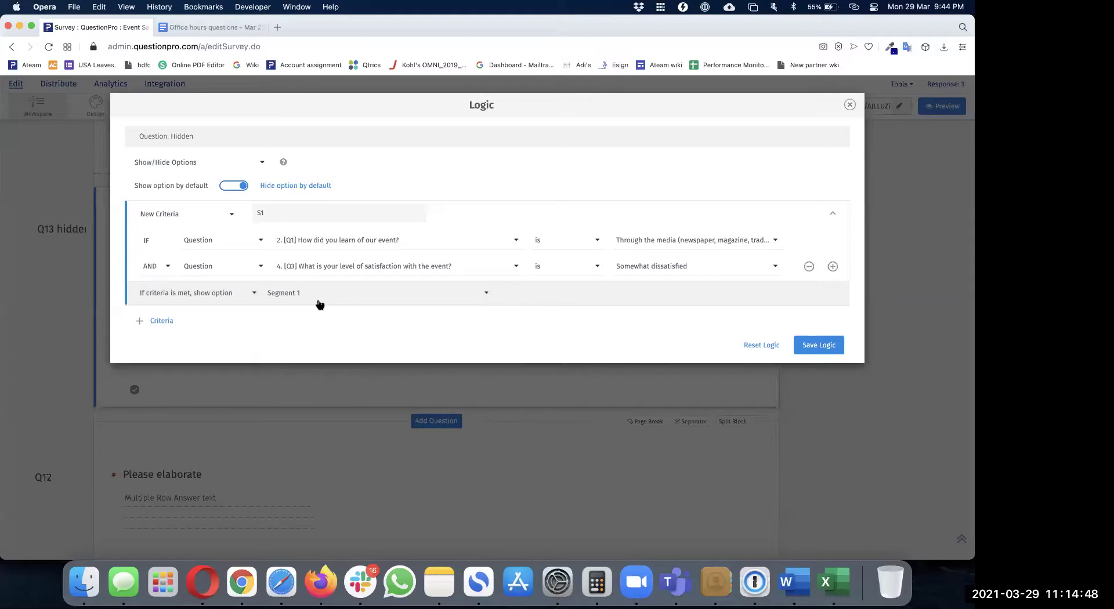
click(814, 349)
drag(479, 118, 465, 116)
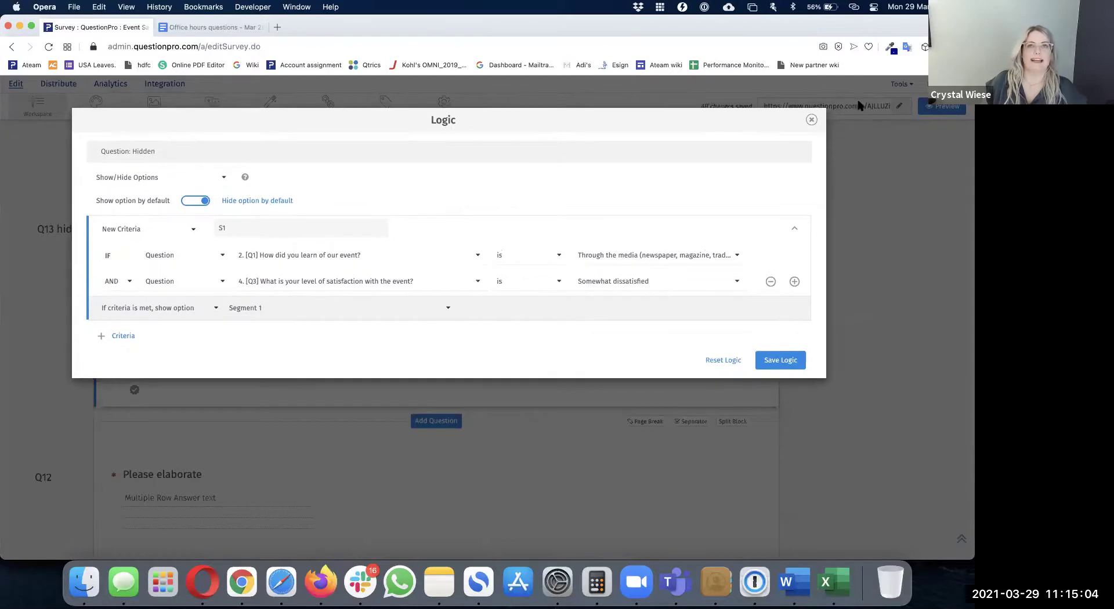
click(811, 121)
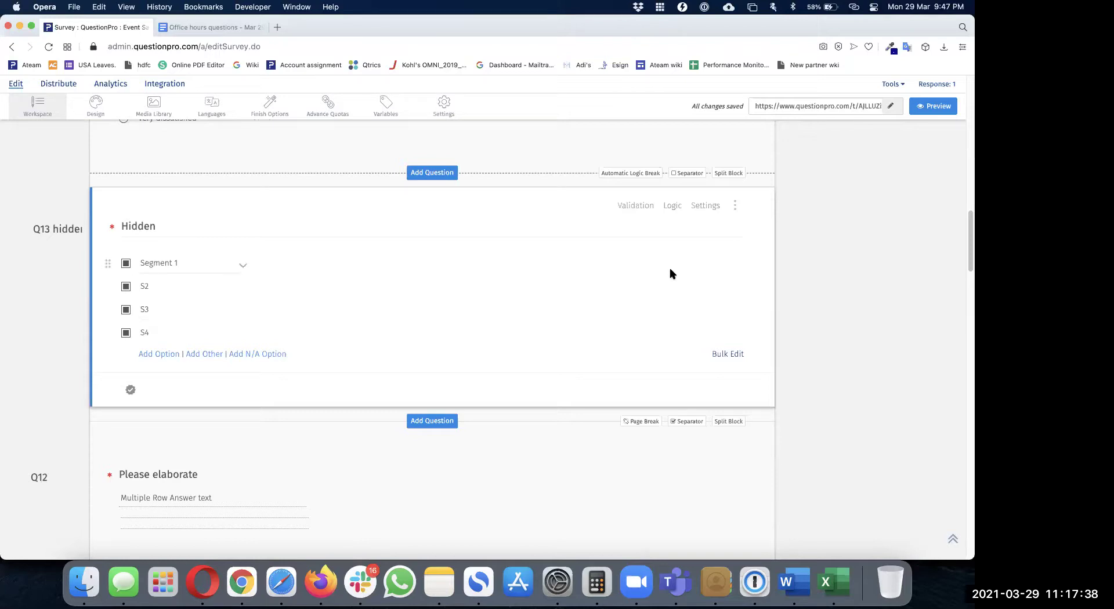
- Start adding a question above the Hidden question and preview the Multi-Point Scales, multiple-choice Select One and Comment Box types
click(422, 172)
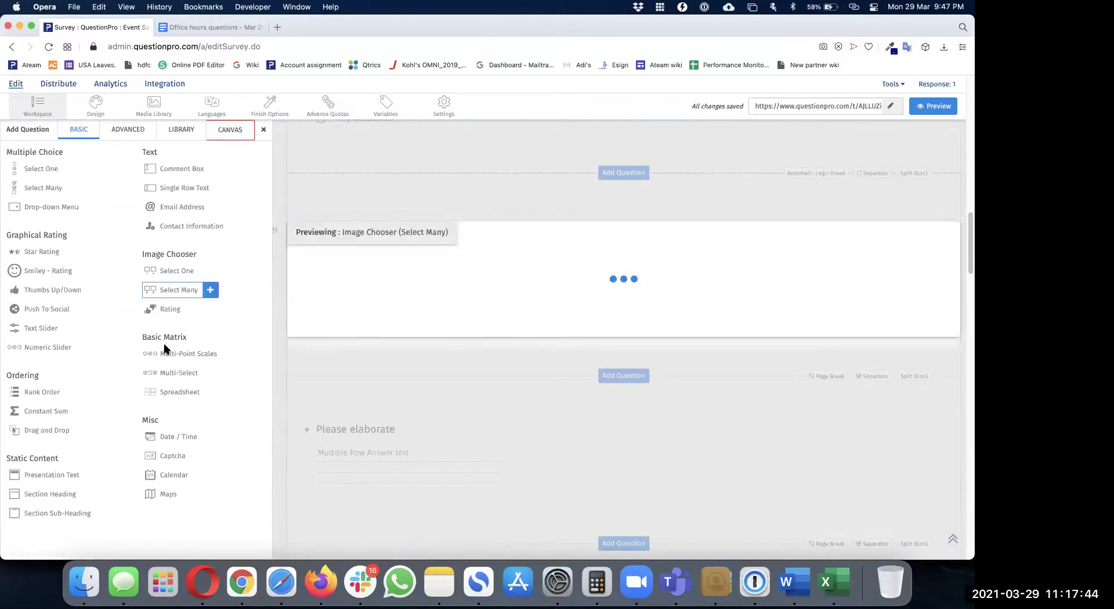
mouse_move(166, 360)
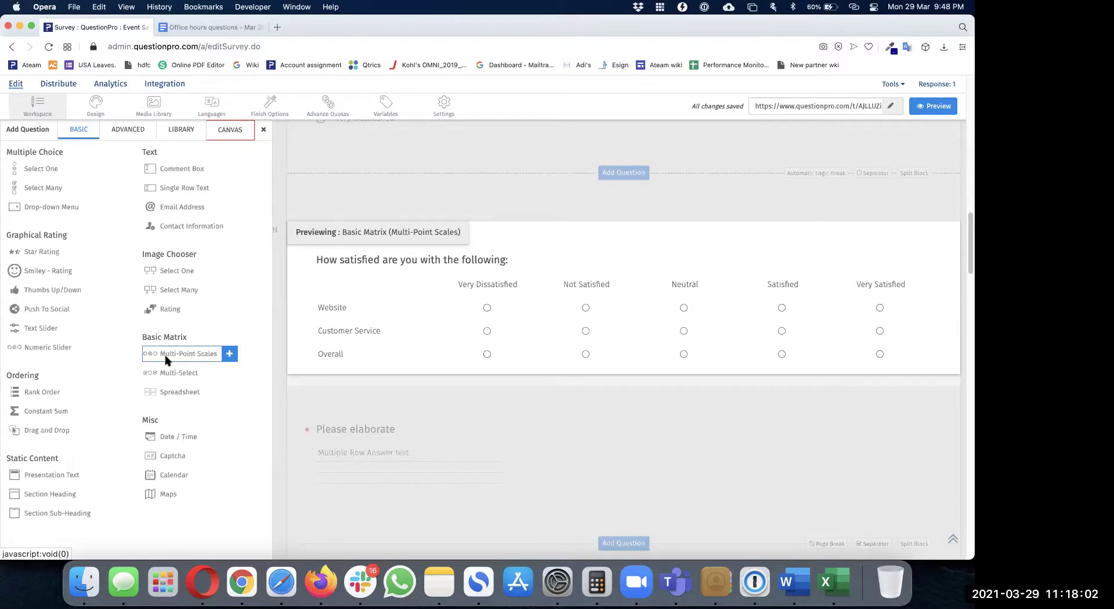
mouse_move(57, 330)
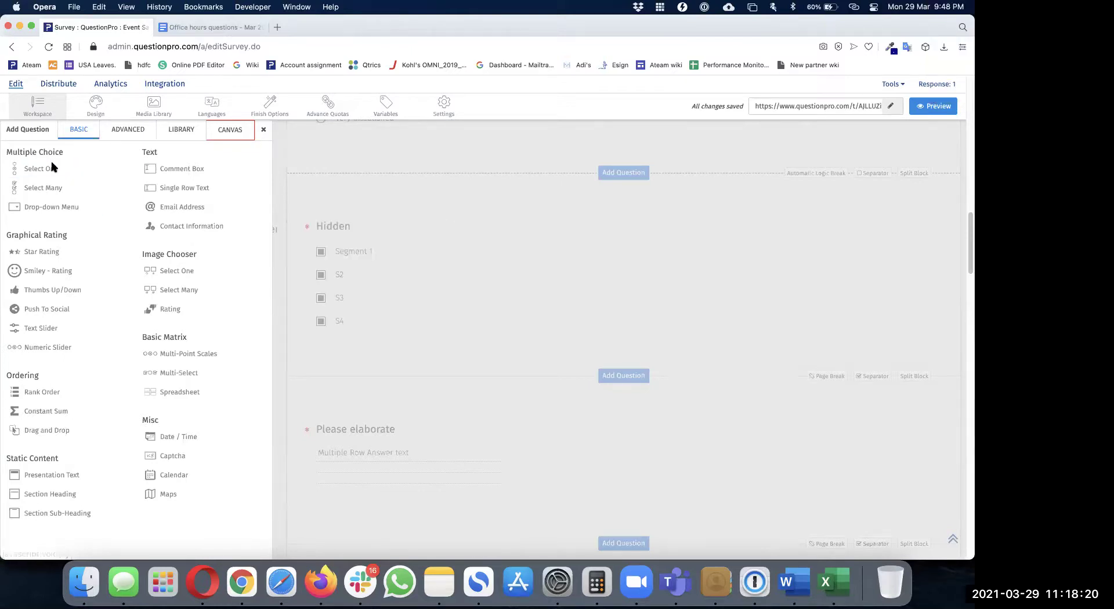
mouse_move(51, 168)
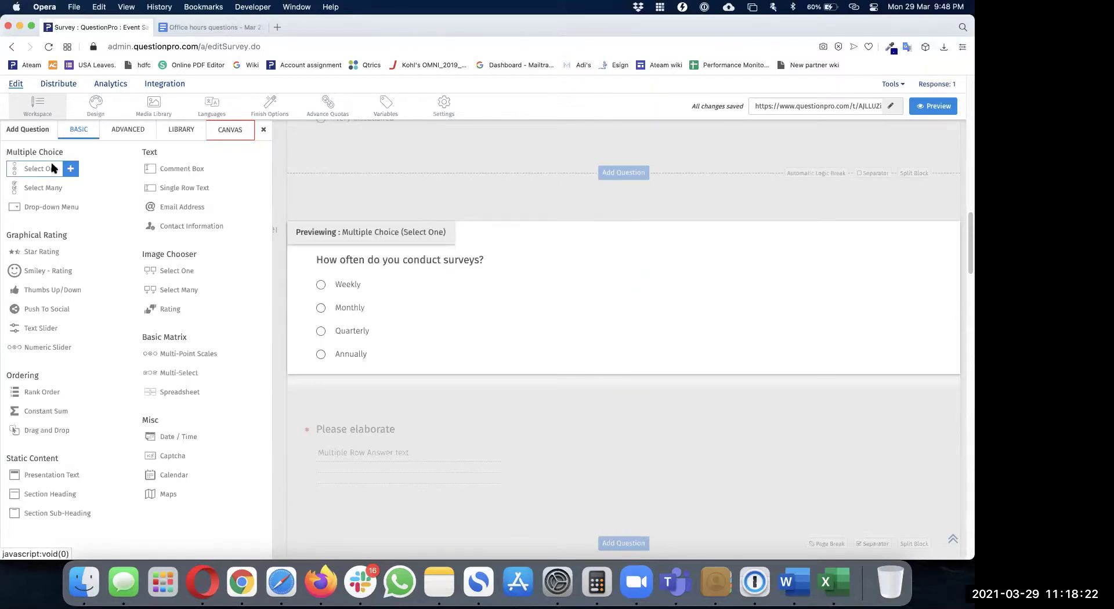
mouse_move(35, 274)
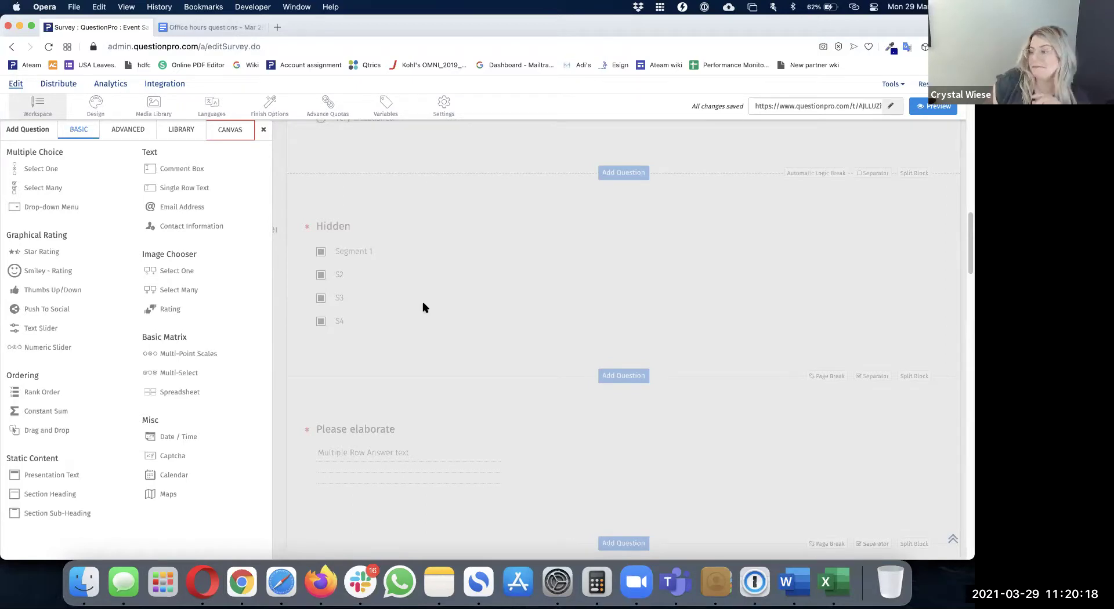
mouse_move(217, 168)
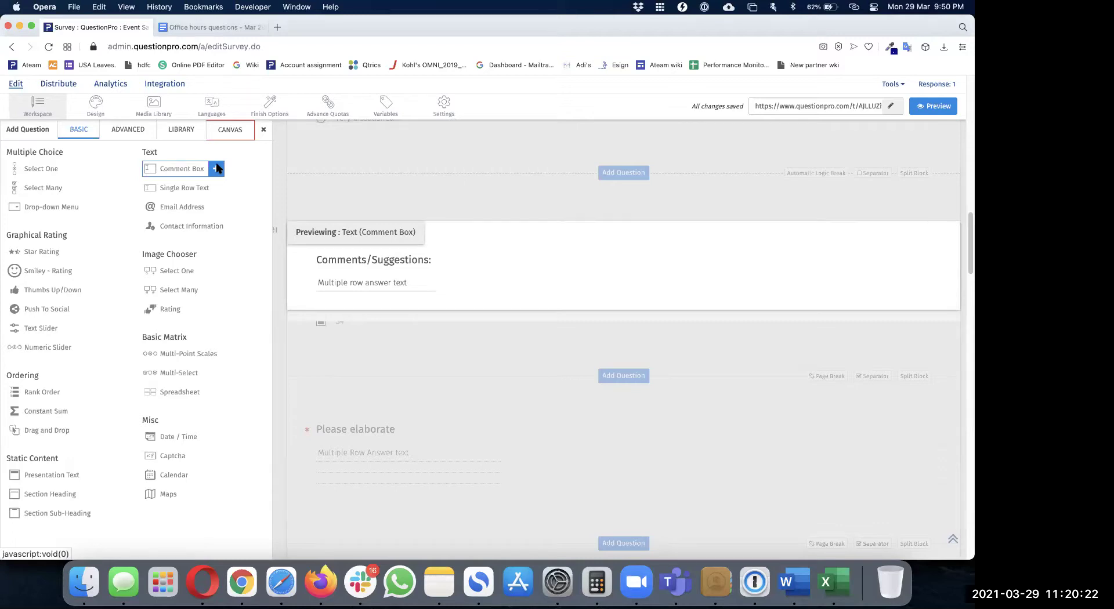
- Open the survey's analytics and look through the available analysis tools, such as Cross-Tabulation, TURF Analysis and GAP Analysis
click(116, 86)
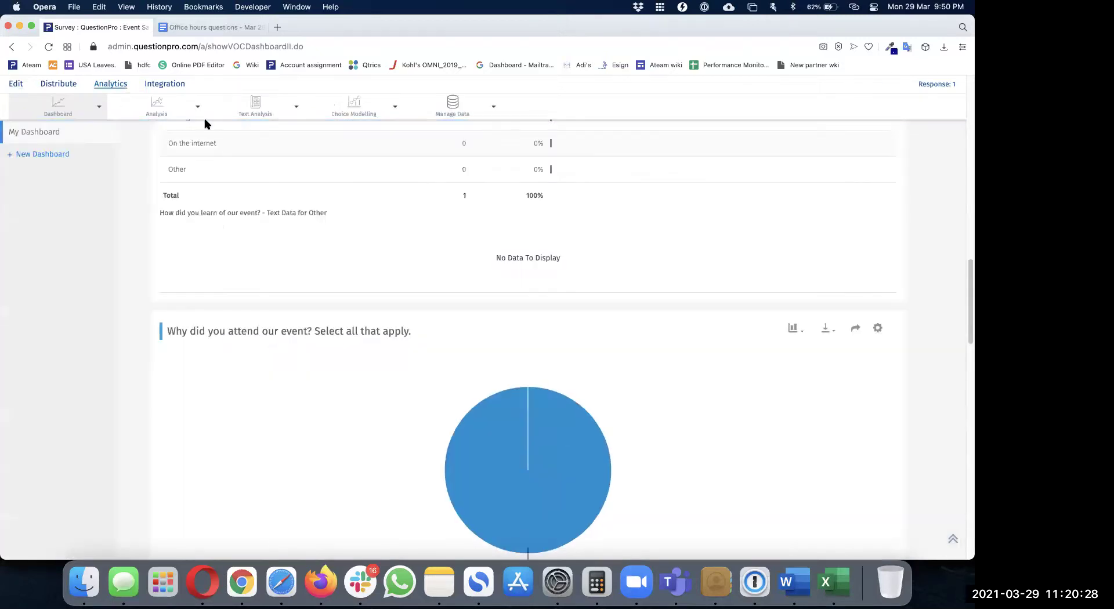
mouse_move(196, 119)
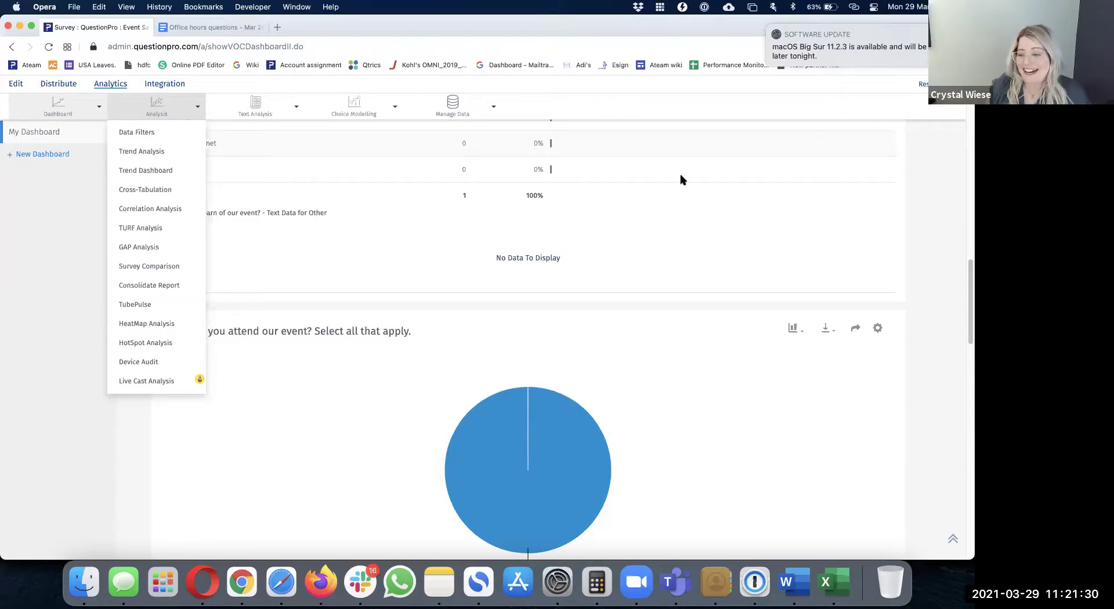
click(768, 27)
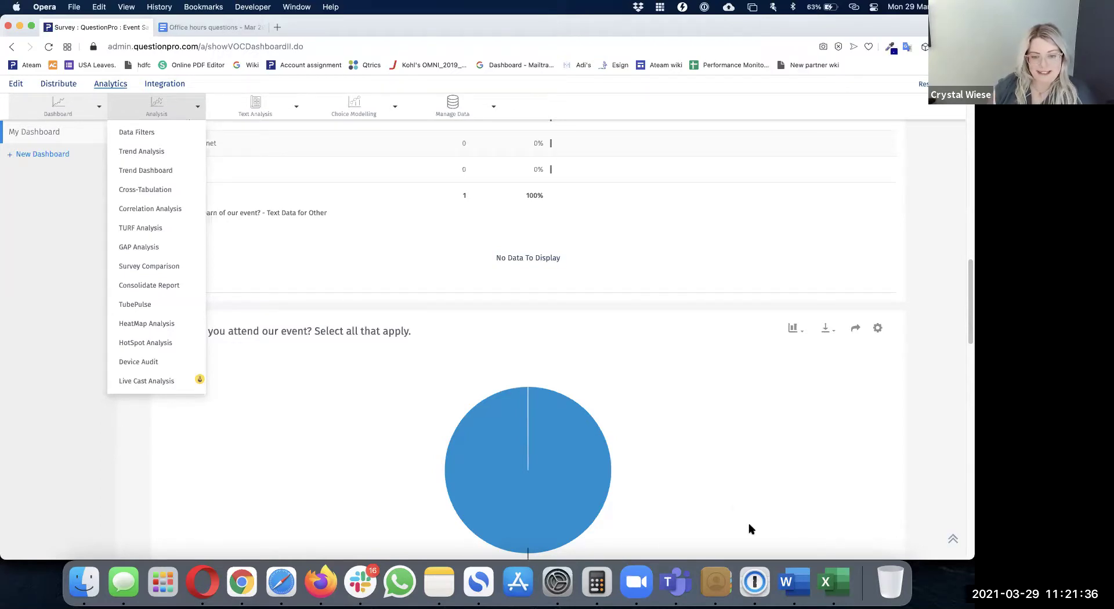
mouse_move(599, 435)
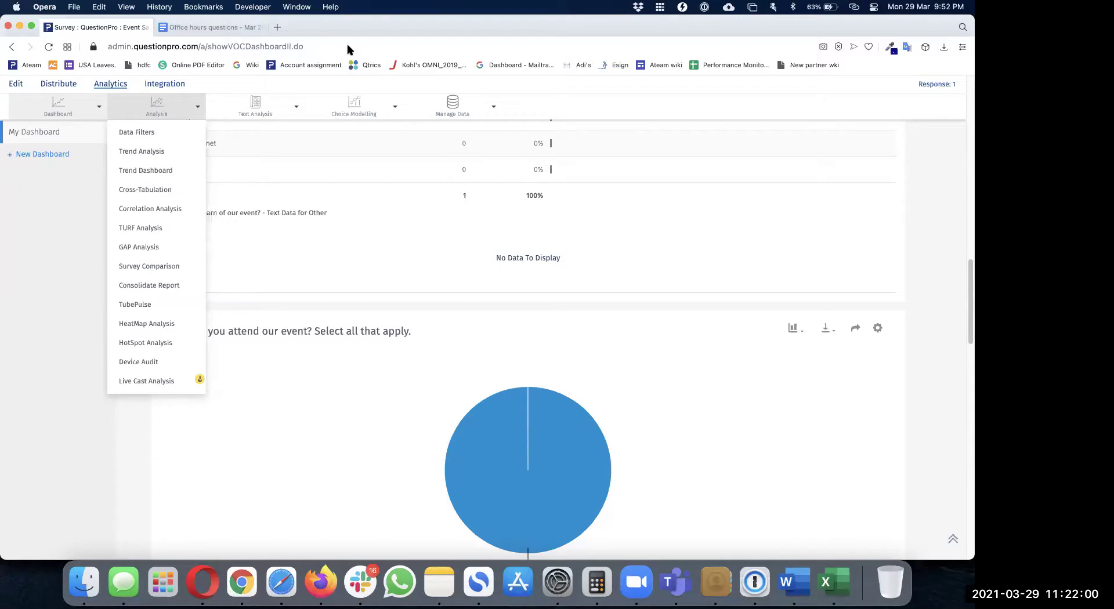
- Return to editing the survey and add a page break after the Q11 "Custom message 1" question
click(17, 85)
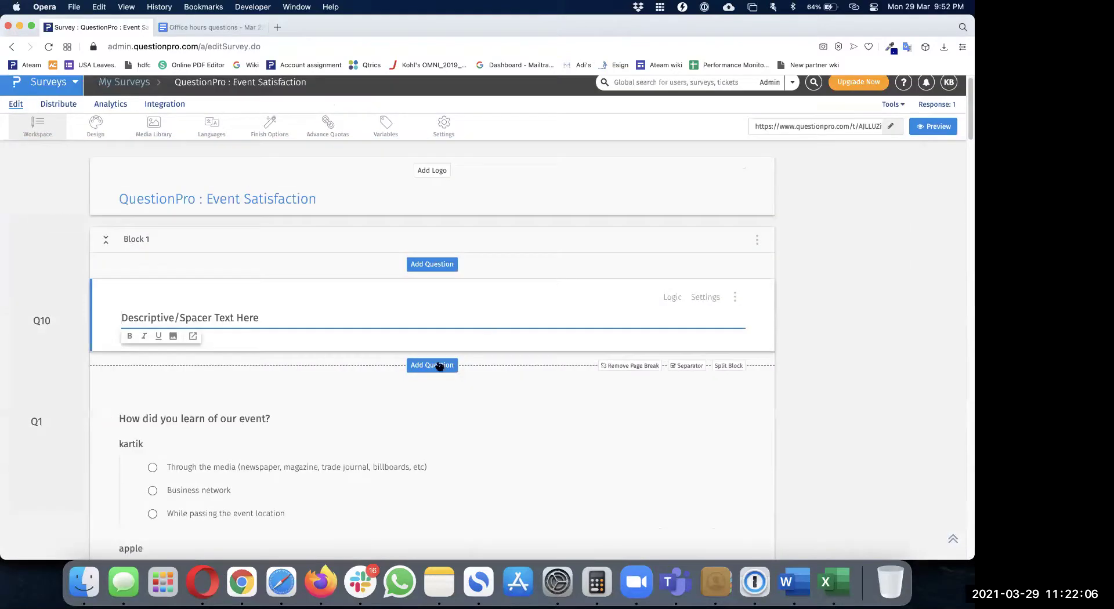
click(439, 366)
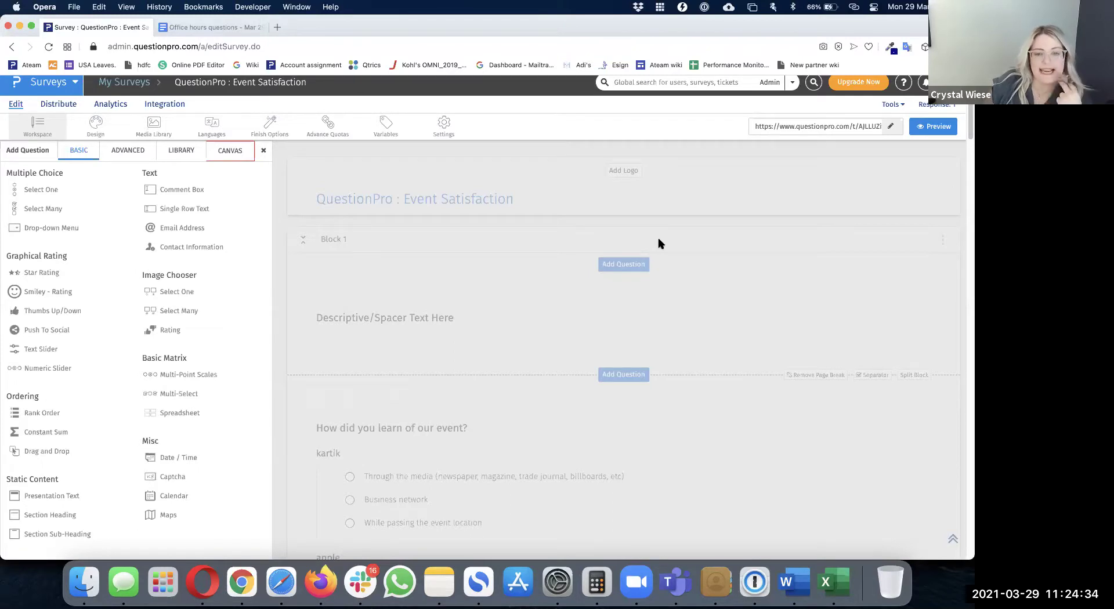
click(361, 310)
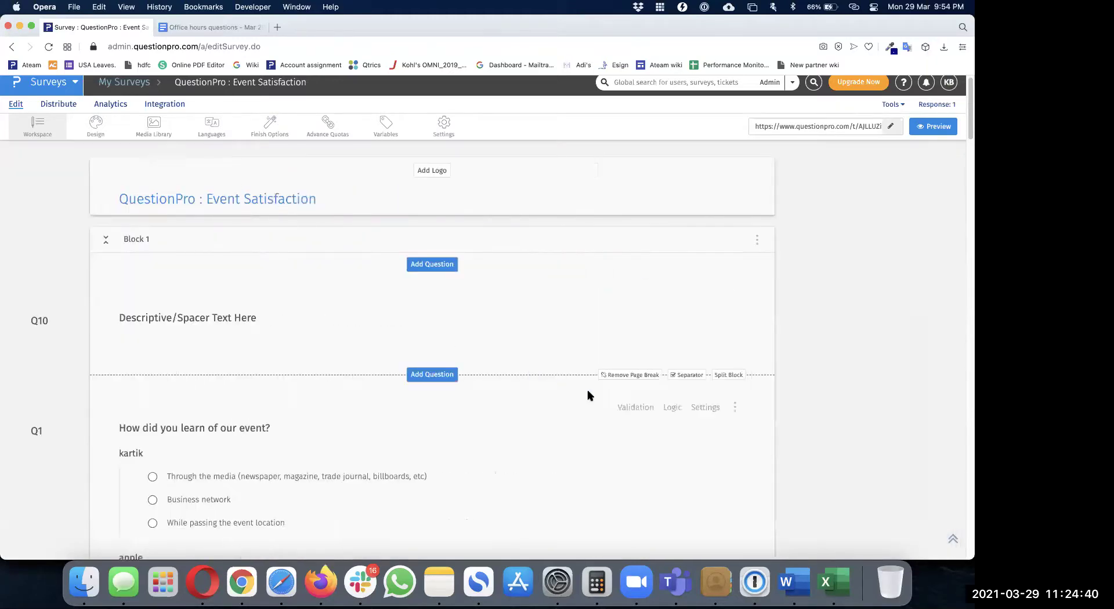
scroll(436, 391, down, 8)
scroll(437, 391, down, 10)
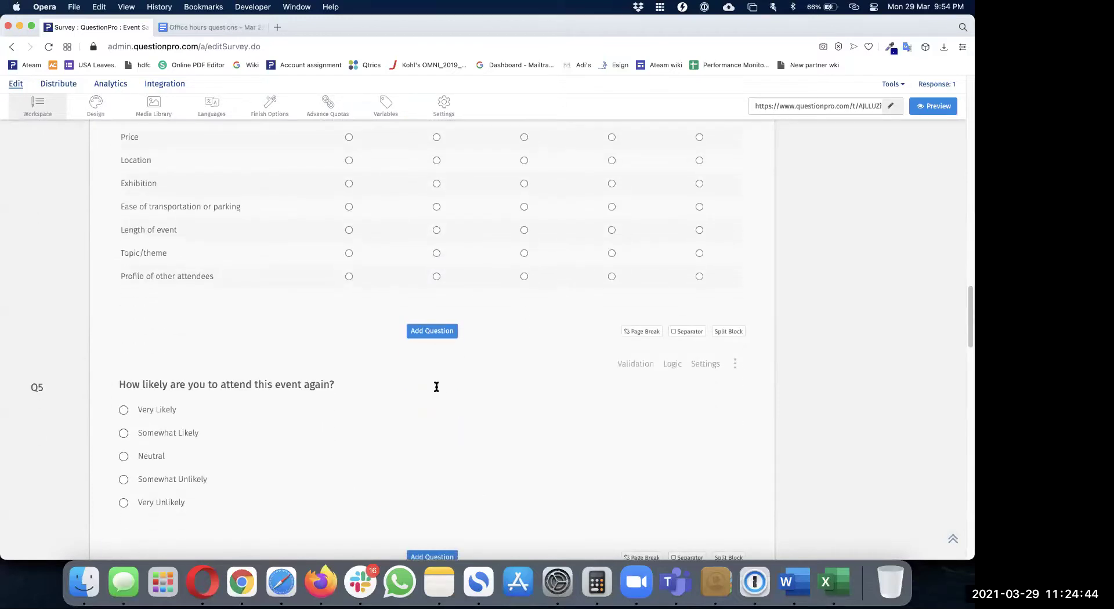
scroll(437, 387, down, 20)
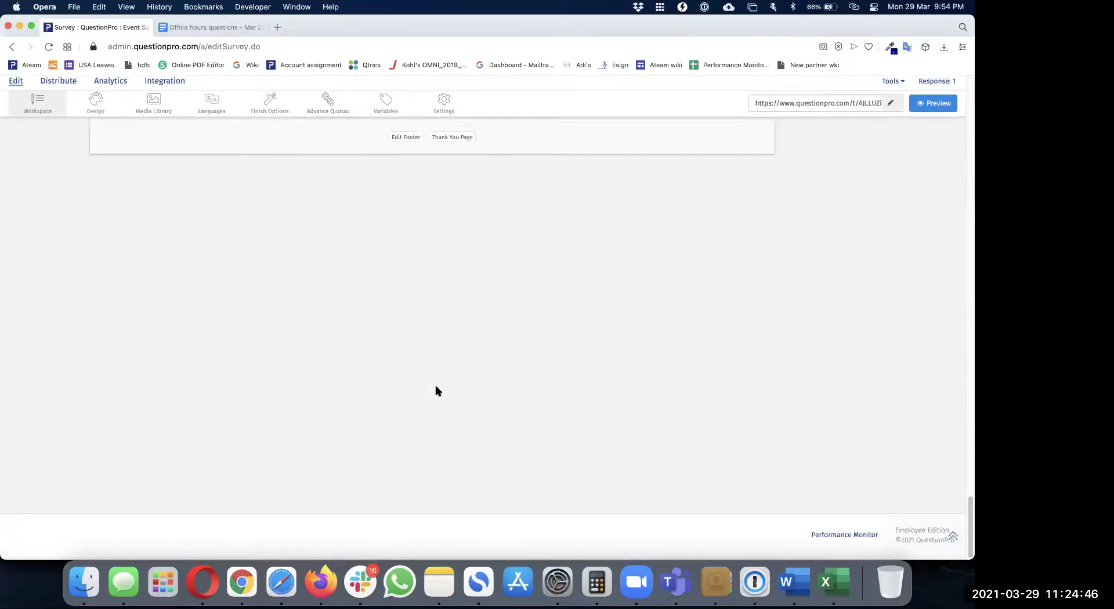
scroll(436, 391, up, 3)
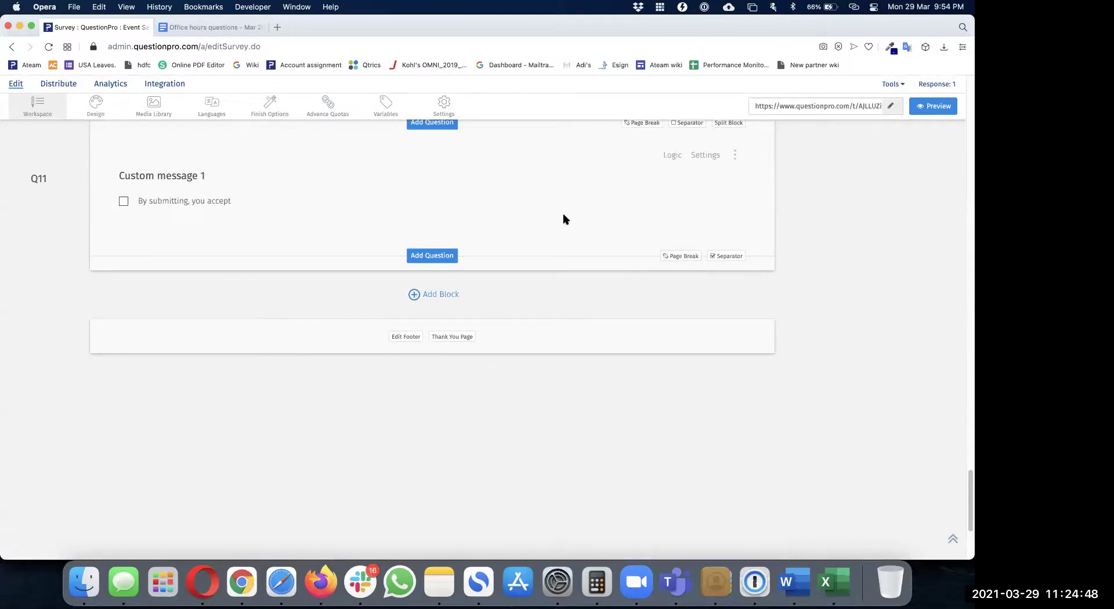
click(693, 256)
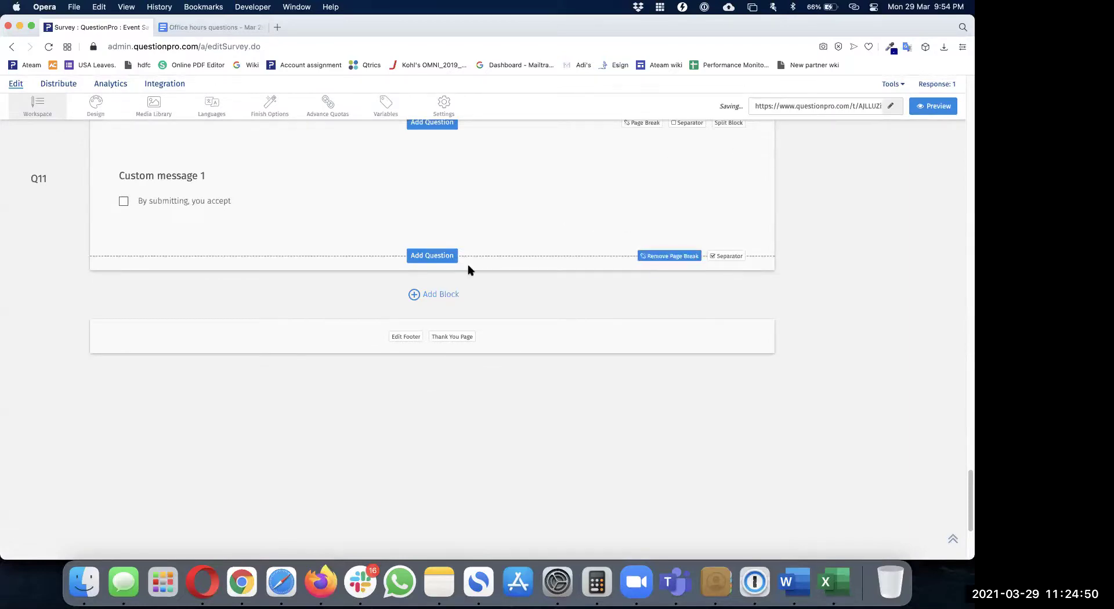
- Add a Date / Time question after Q11 and set its text to "Select date for event 1"
click(440, 256)
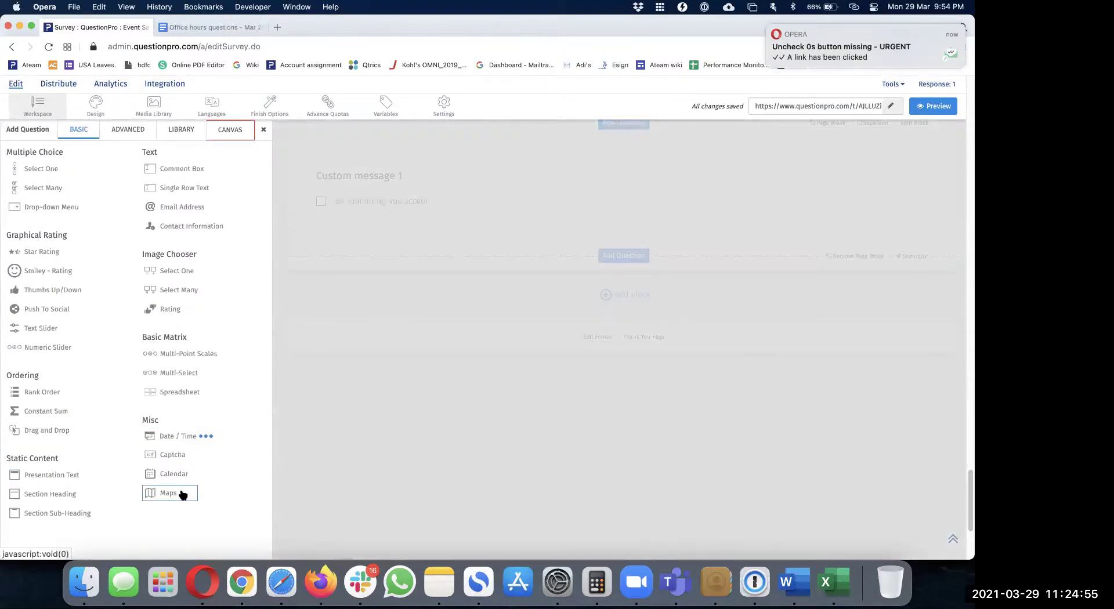
click(185, 436)
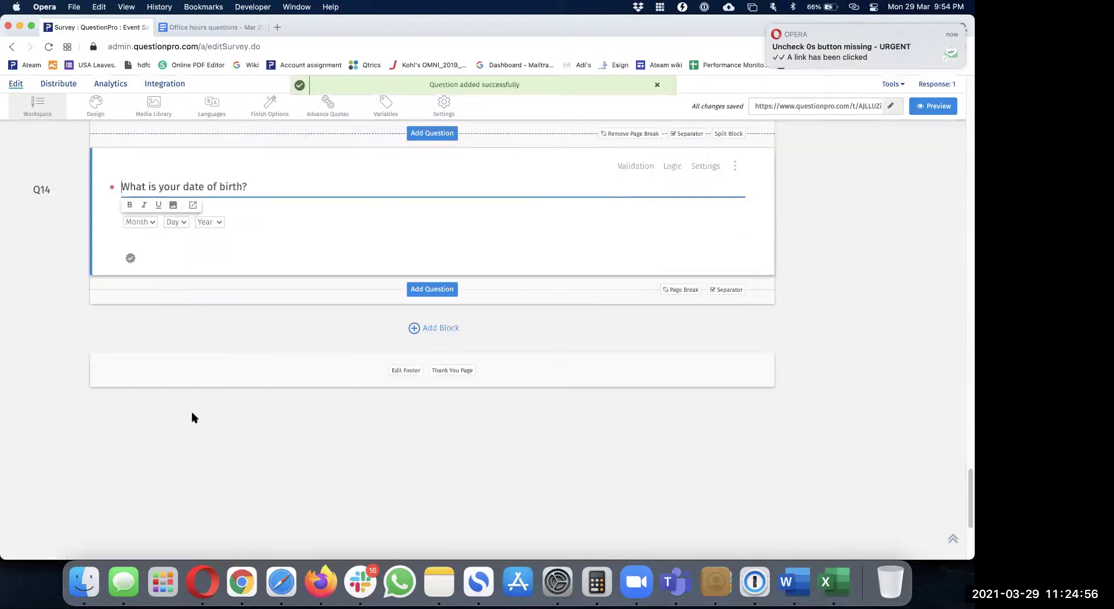
triple_click(219, 184)
text(See)
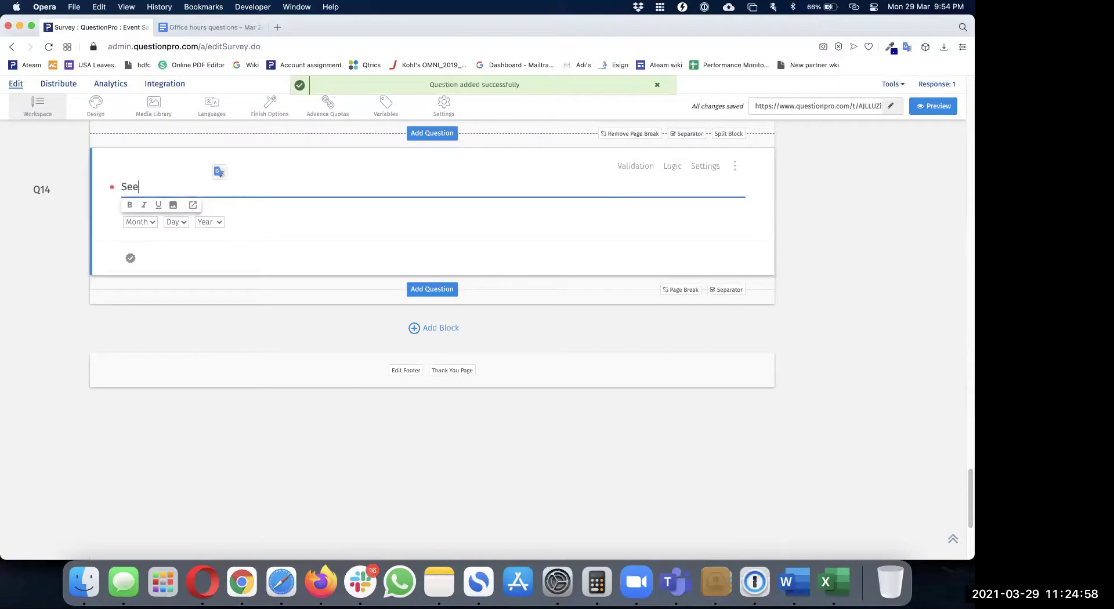
key(BackSpace)
text(lect dfa)
key(BackSpace)
key(BackSpace)
text(ate 1)
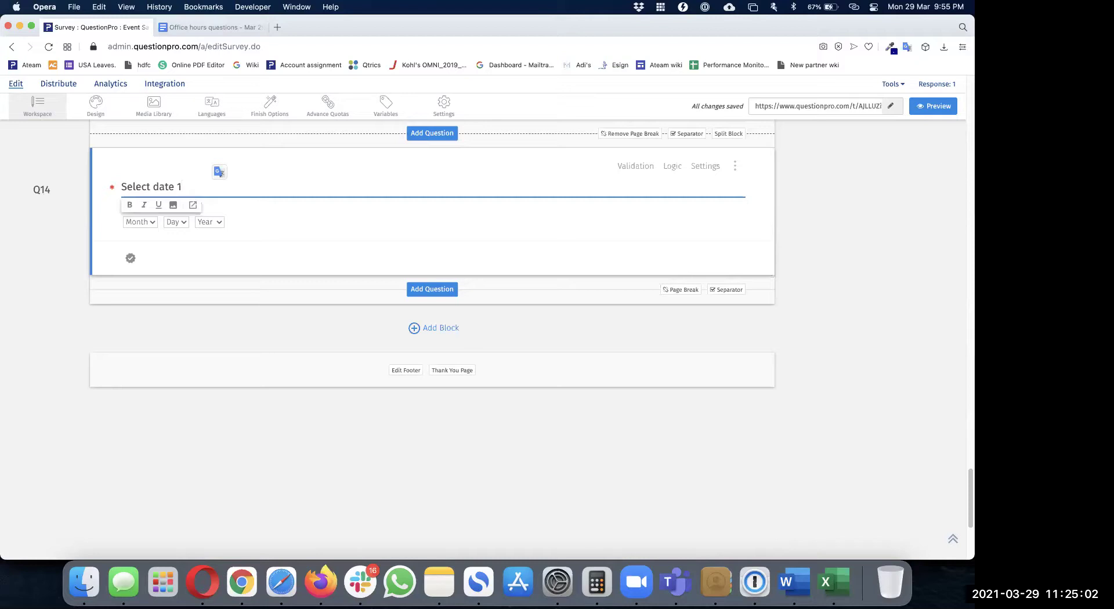
key(BackSpace)
text(for event 1)
- Remove the separator below the "Select date for event 1" question and add a second Date / Time question beneath it
click(703, 168)
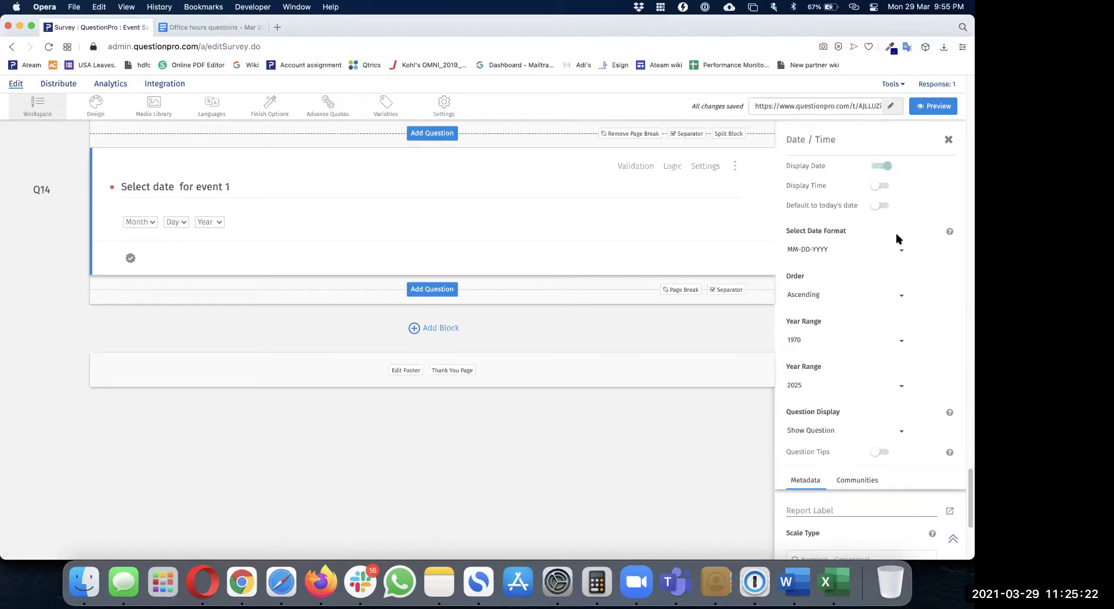
click(724, 290)
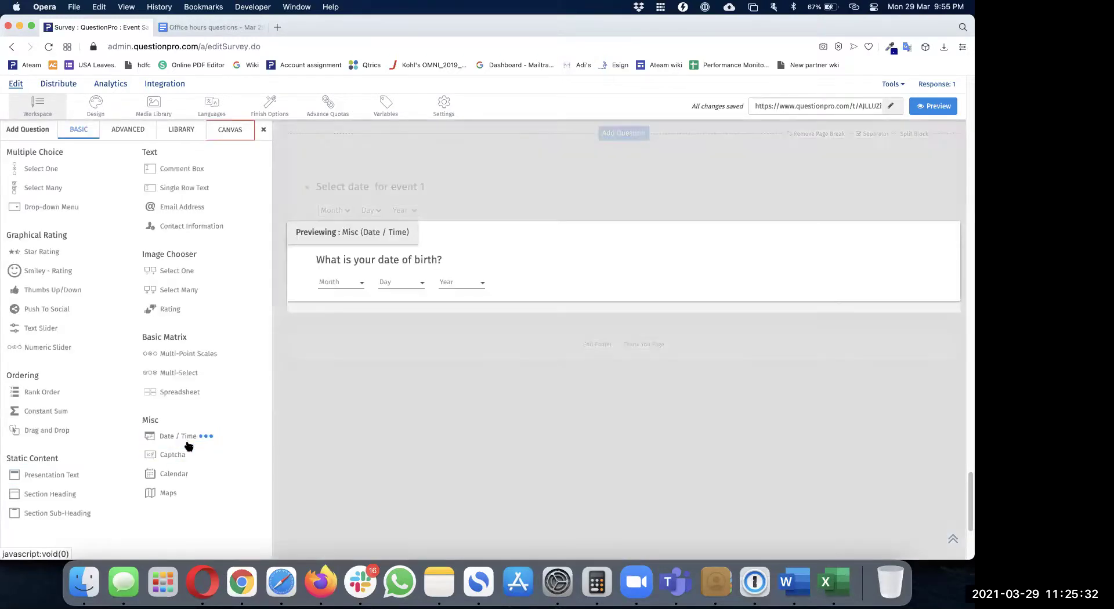
click(209, 437)
scroll(266, 309, up, 3)
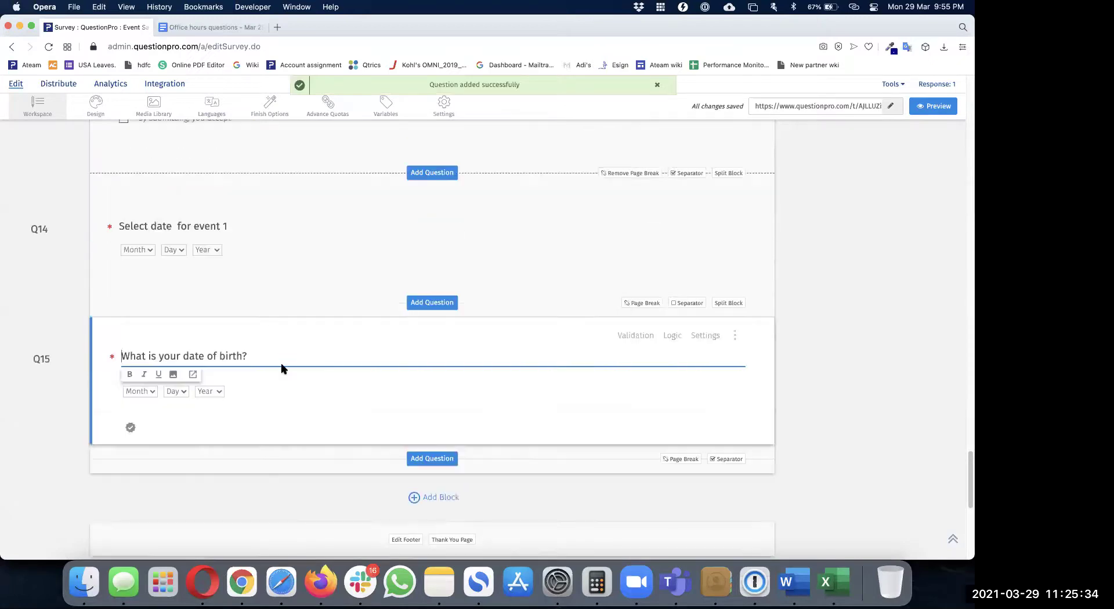
- Open a preview of the "Select date for event 1" question
click(738, 208)
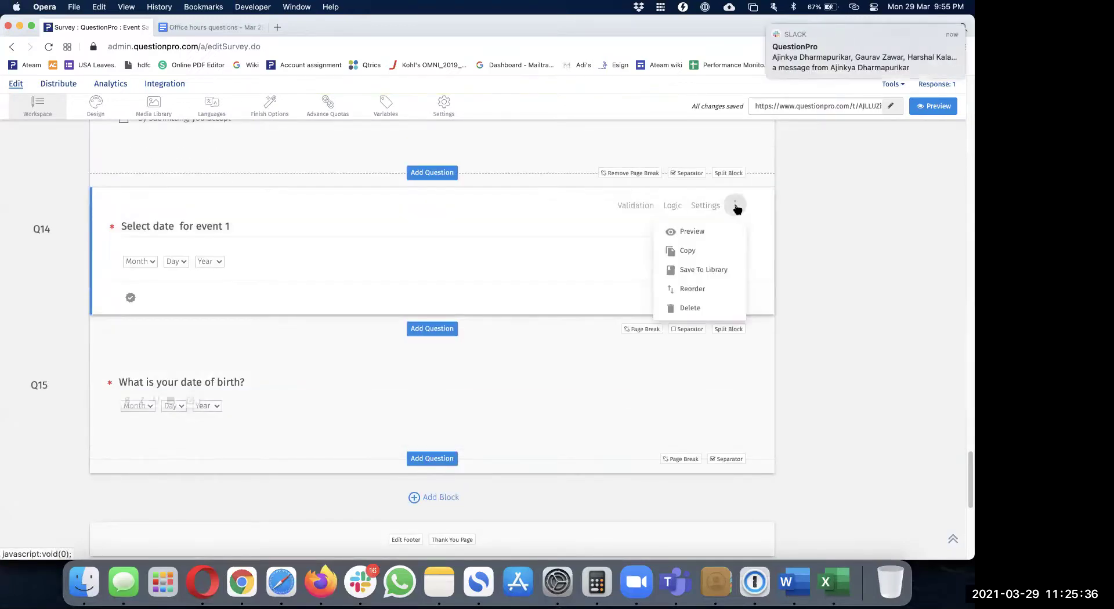
click(713, 227)
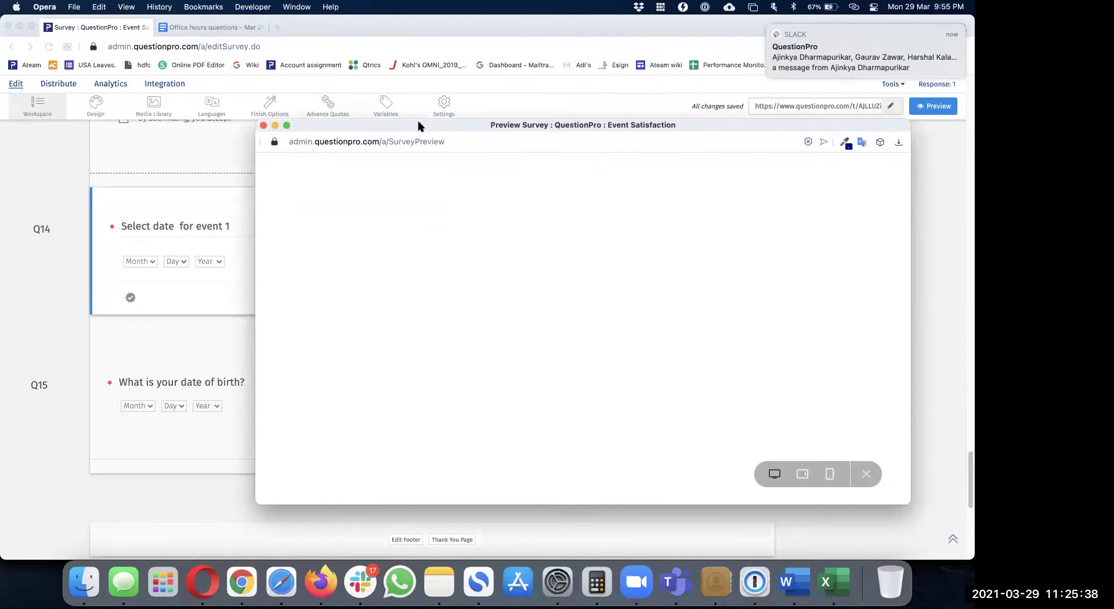
- Open the Display Settings of the survey's design and save them
click(80, 110)
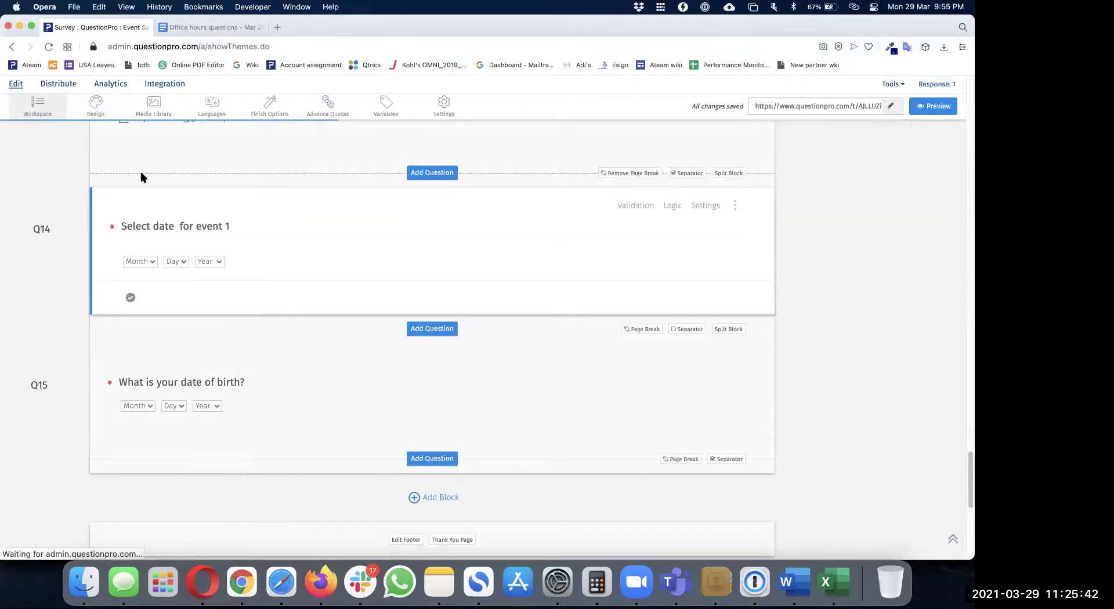
click(106, 219)
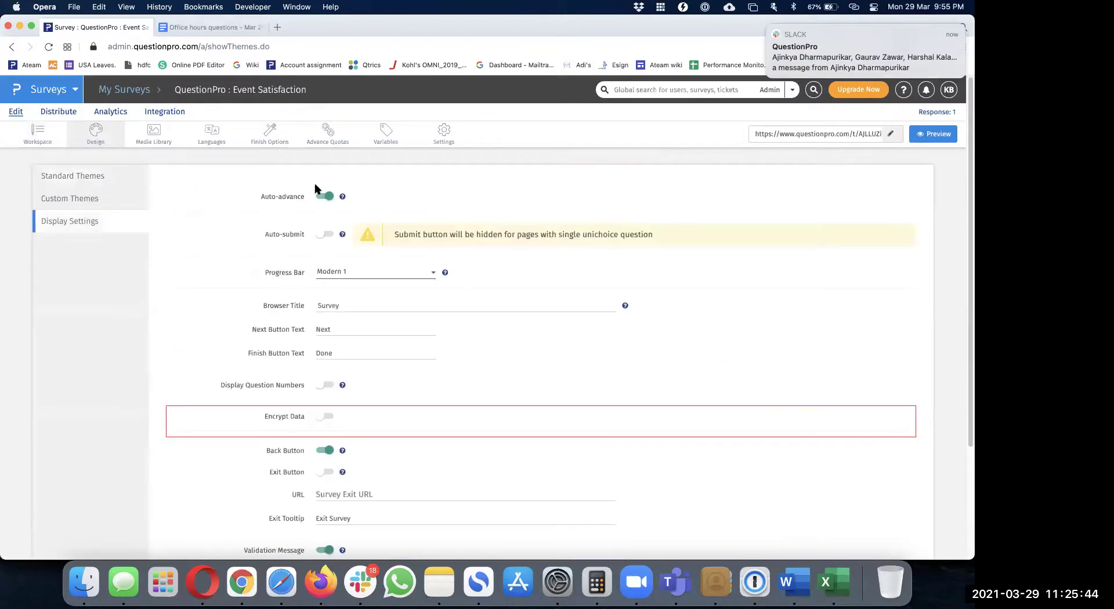
scroll(324, 196, down, 1)
scroll(325, 195, down, 5)
click(292, 486)
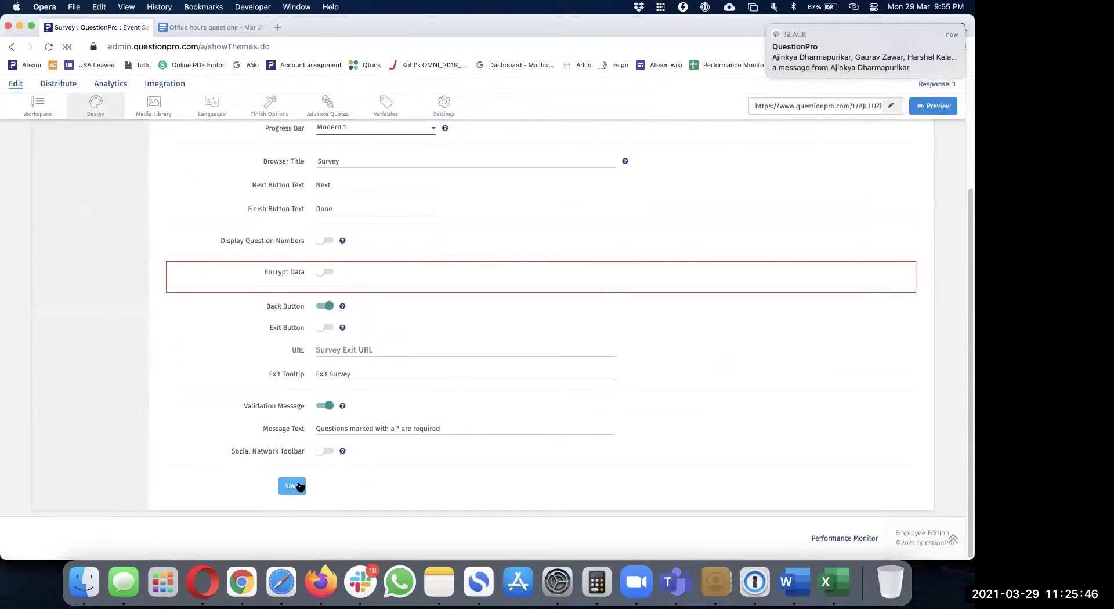
- Return to the survey workspace and open an enlarged preview of the "Select date for event 1" question
click(38, 109)
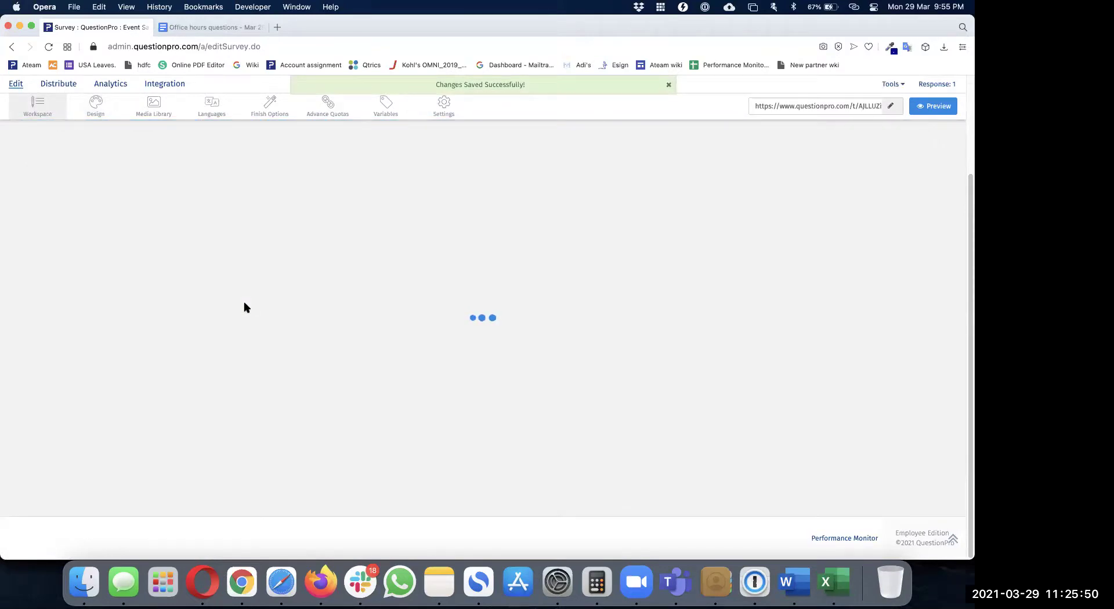
scroll(245, 303, down, 20)
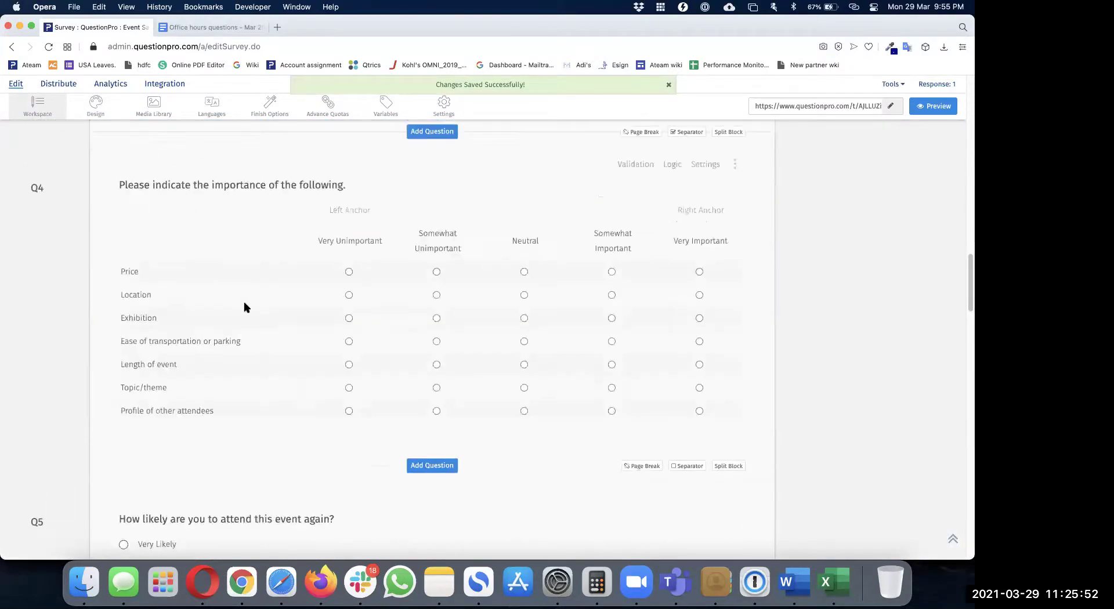
scroll(244, 307, down, 20)
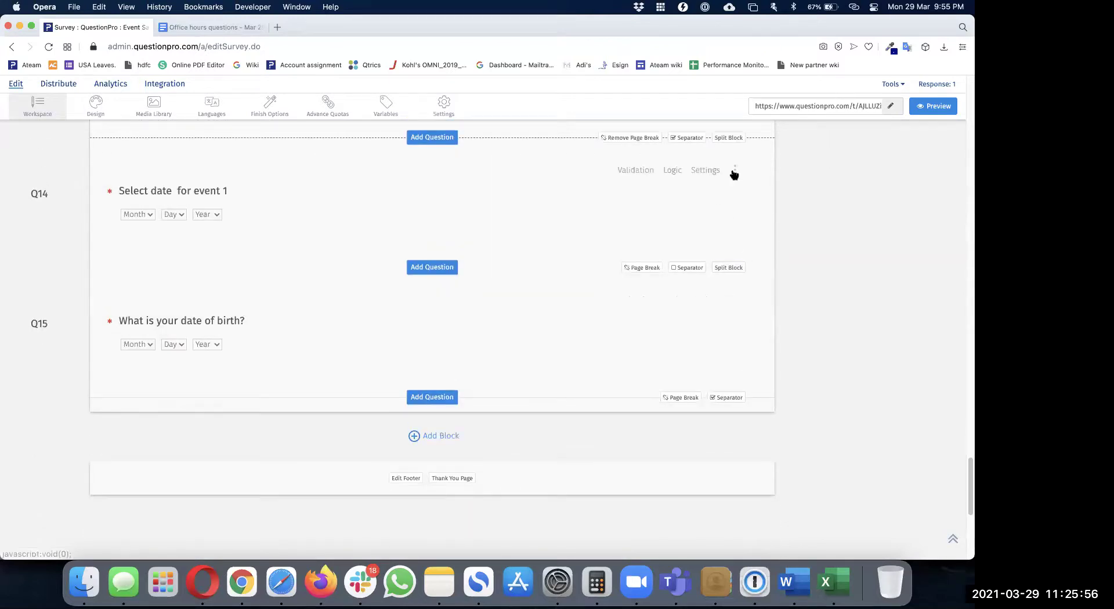
click(735, 170)
click(719, 195)
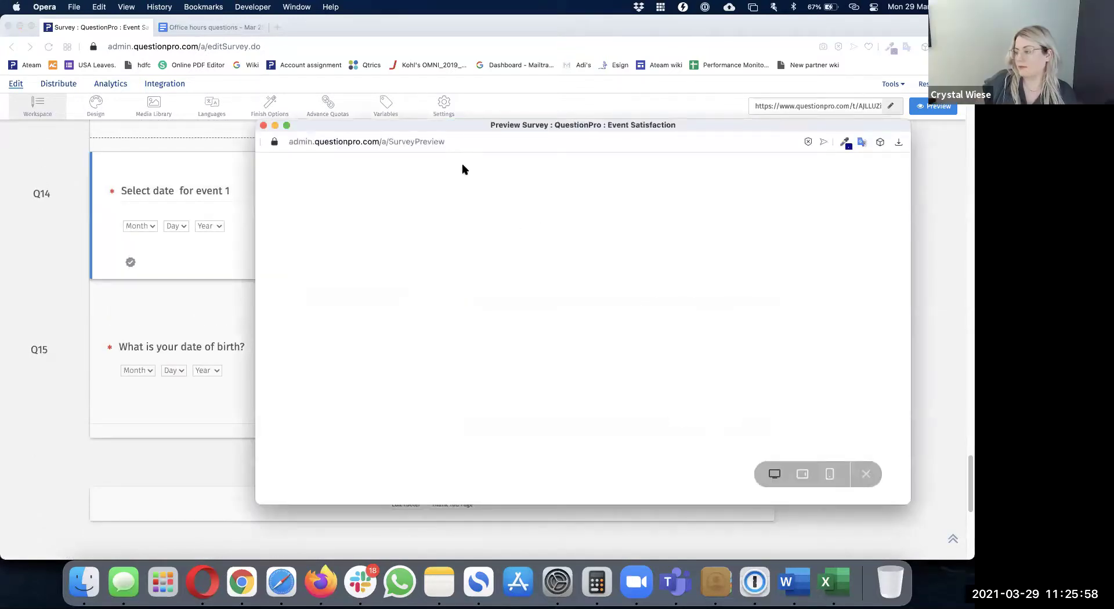
double_click(443, 124)
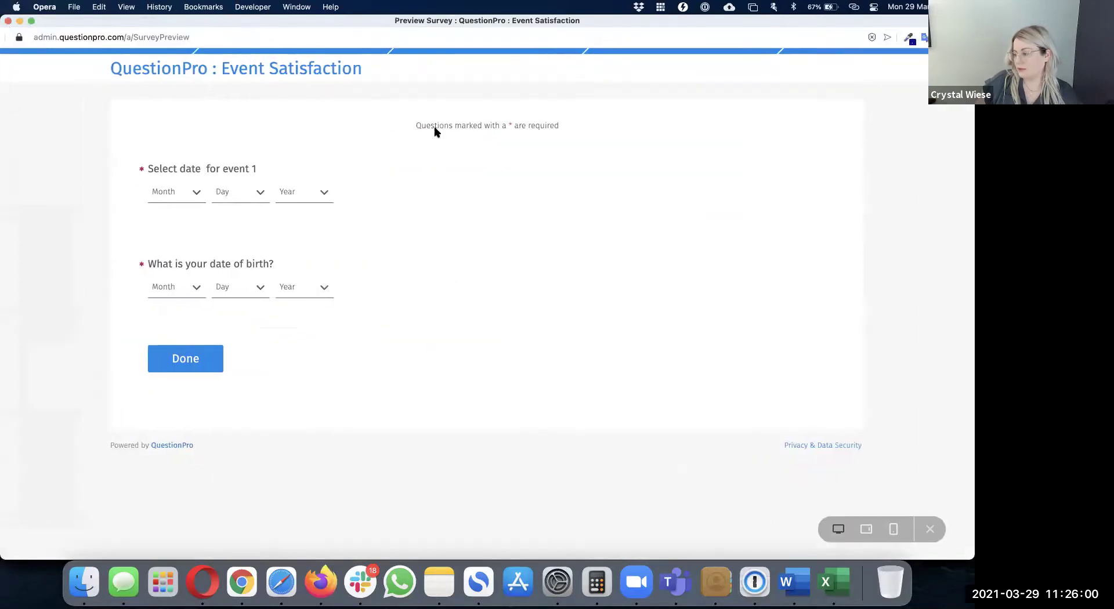
- Test the event 1 date question in the preview by choosing Jan and 07, and close the preview
click(179, 191)
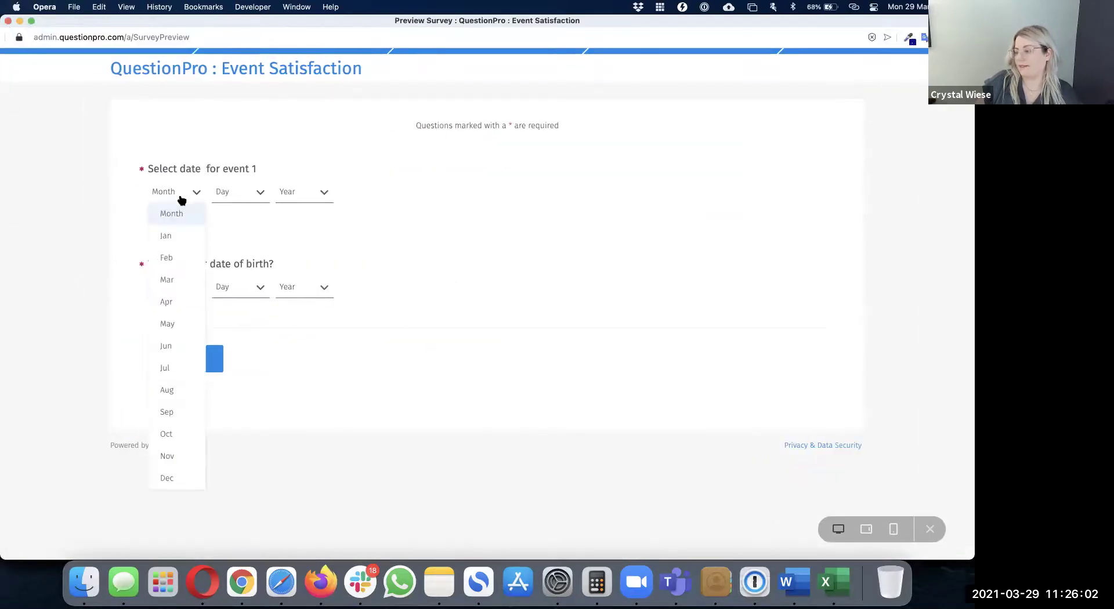
click(179, 239)
click(251, 200)
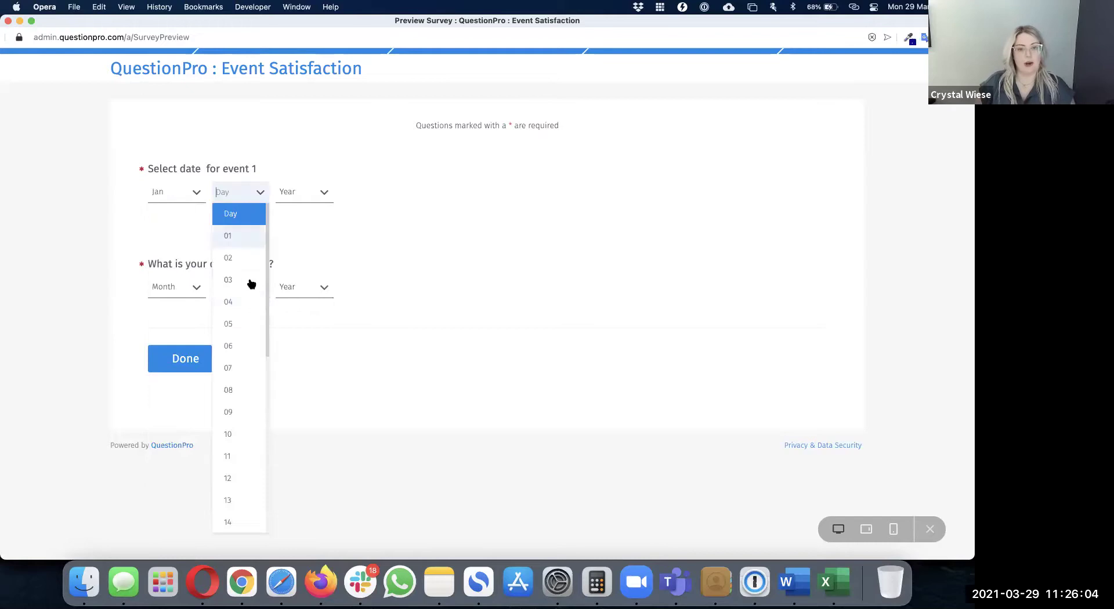
click(249, 366)
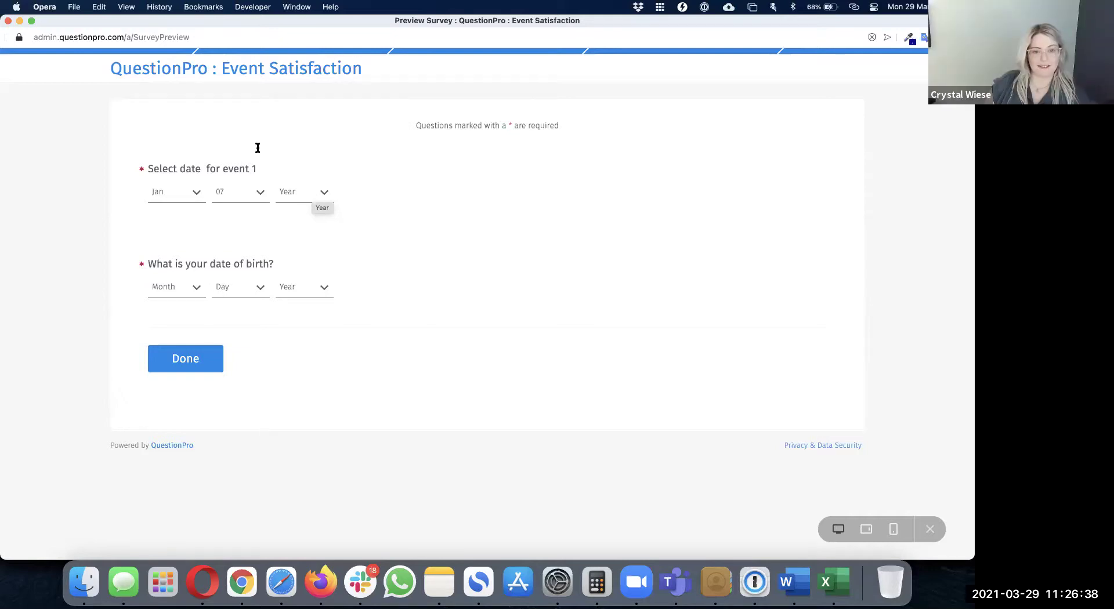
click(8, 21)
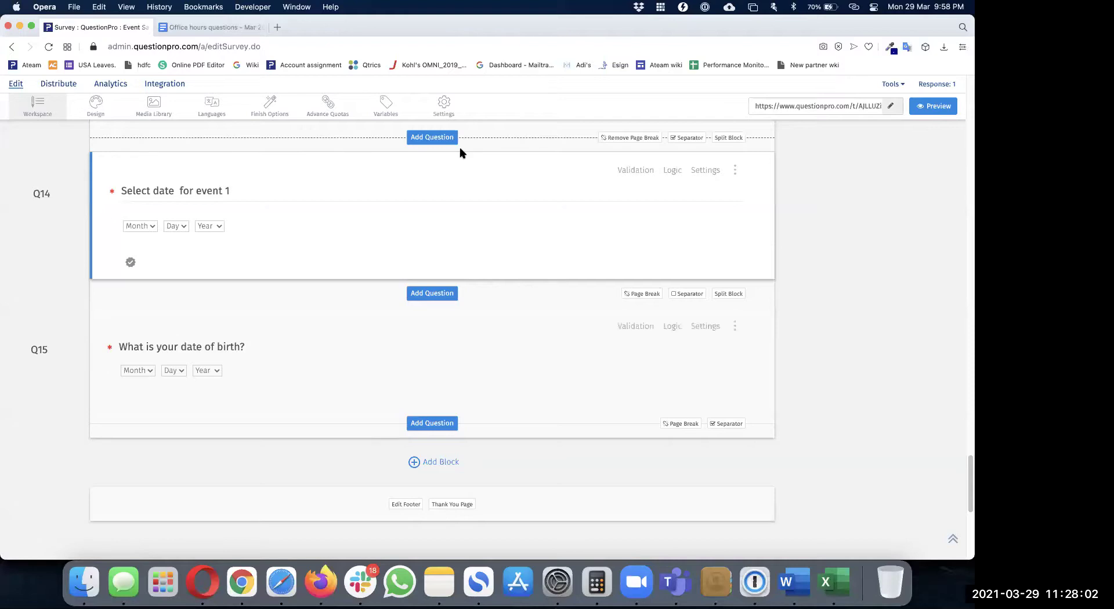
- Open the settings of Q7, "Which of our other events are you aware of?", and open its report label editor
scroll(461, 152, up, 10)
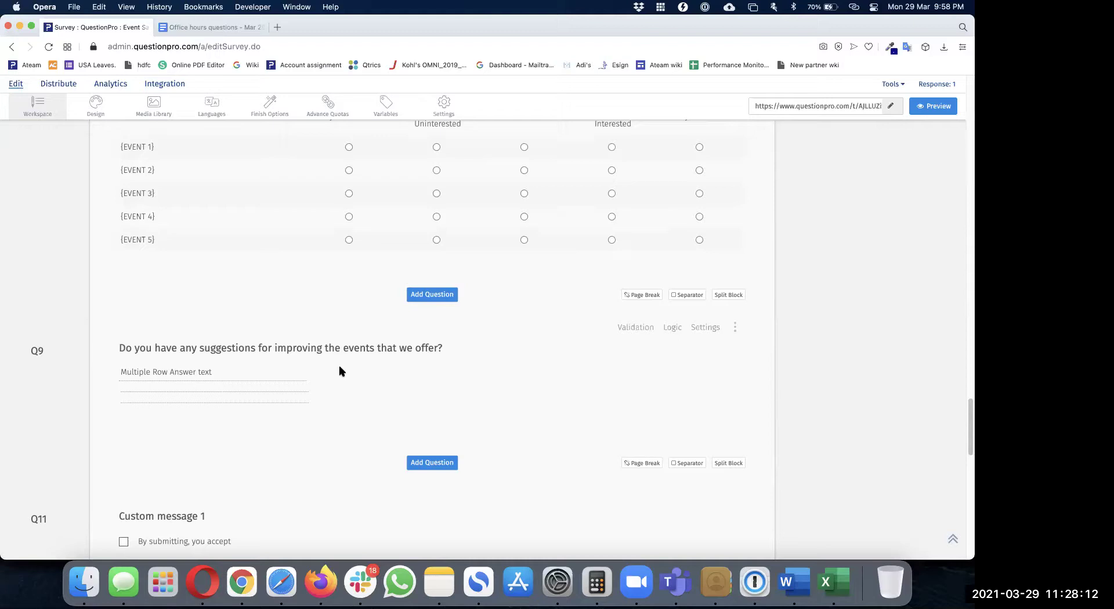
scroll(230, 388, up, 10)
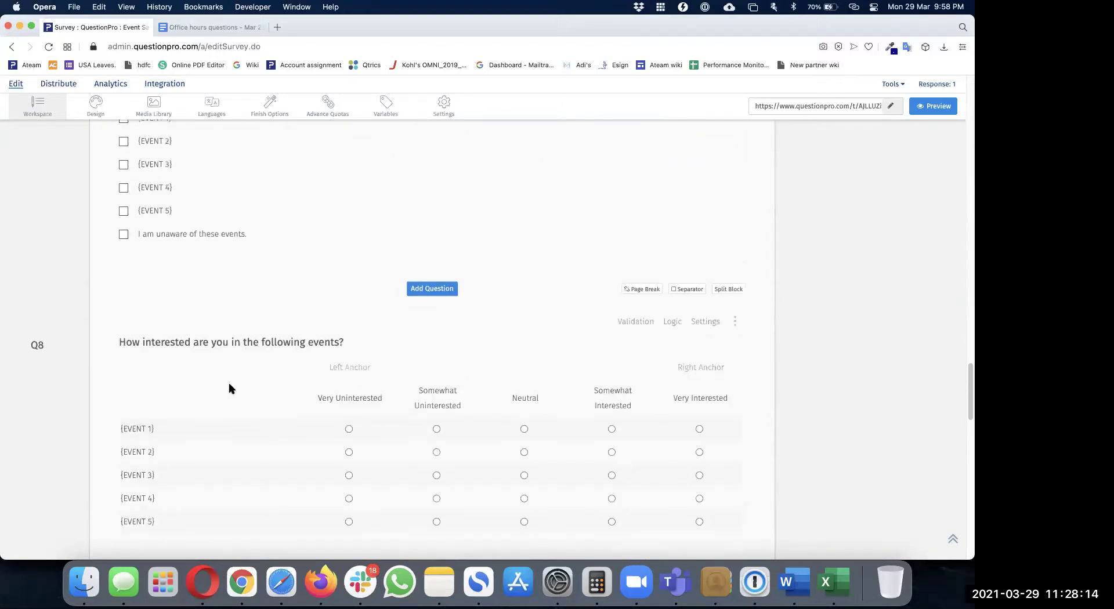
scroll(230, 388, up, 4)
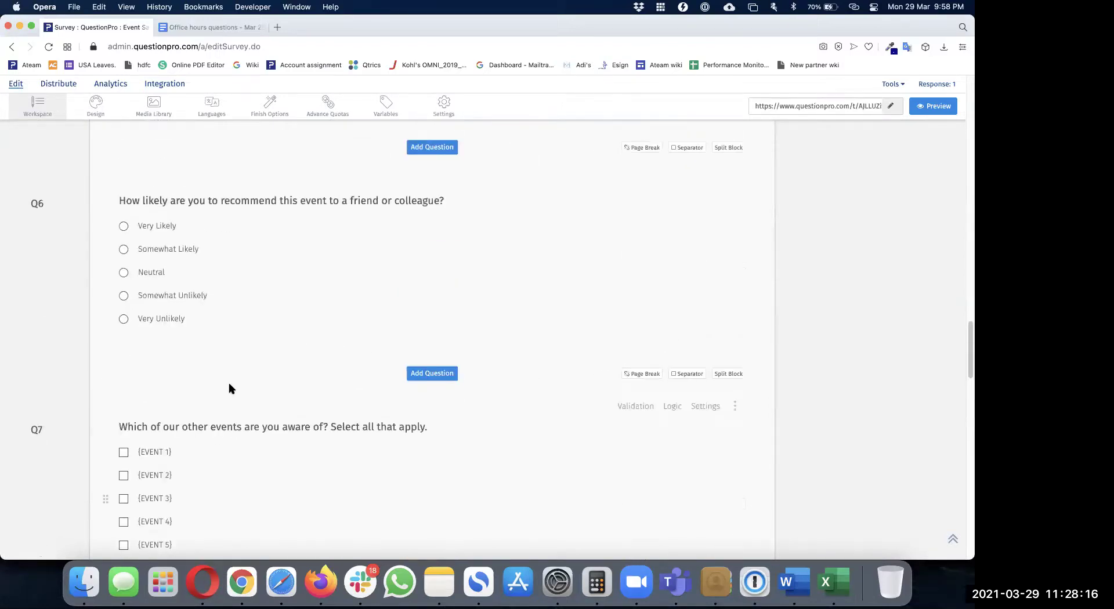
click(703, 376)
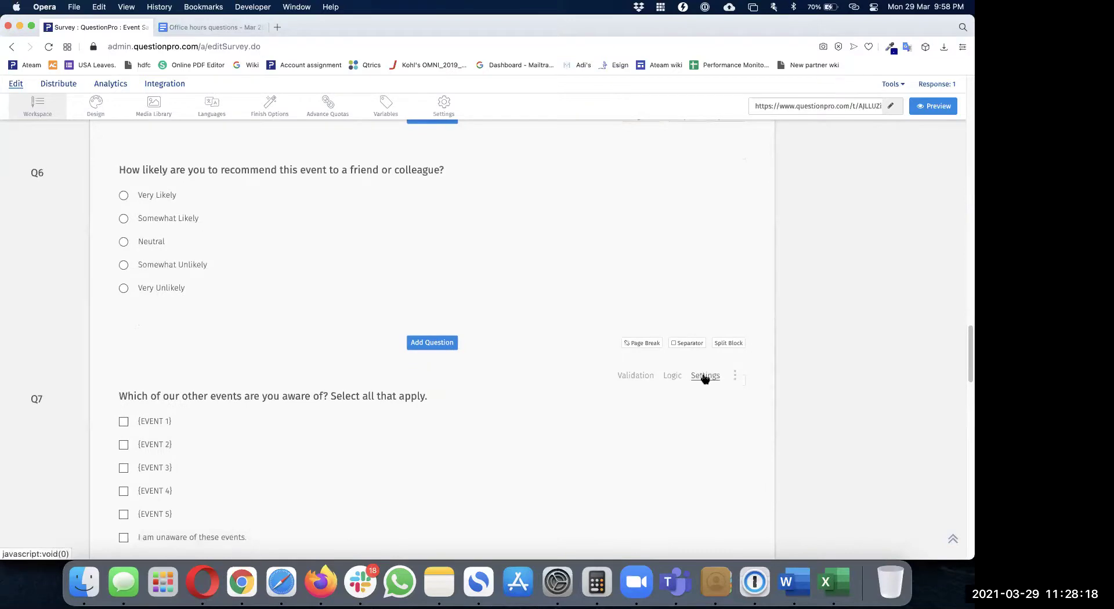
scroll(835, 484, down, 5)
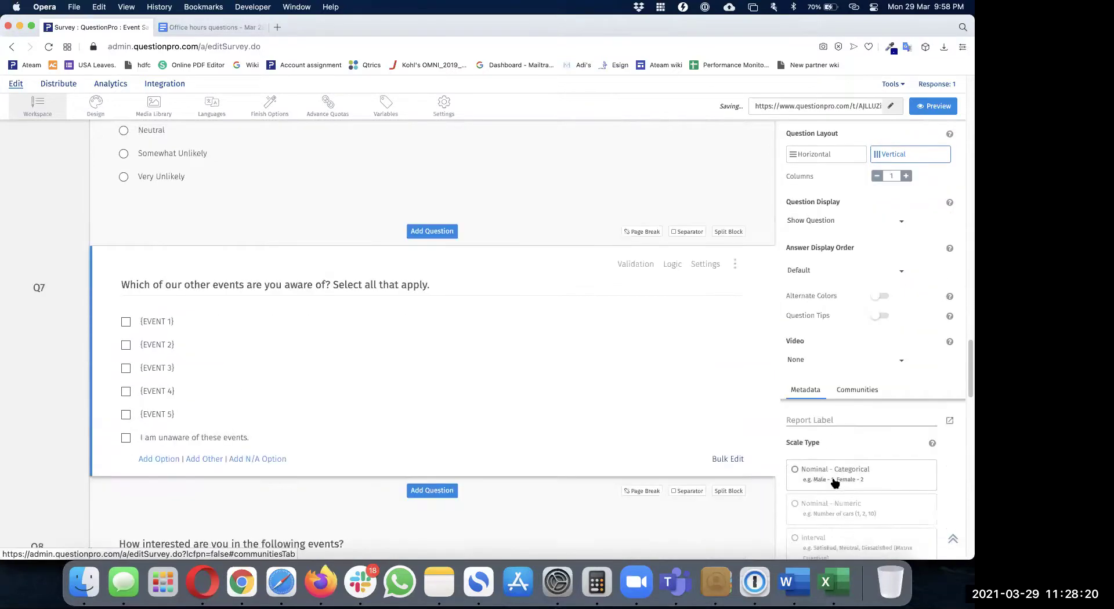
scroll(868, 495, up, 6)
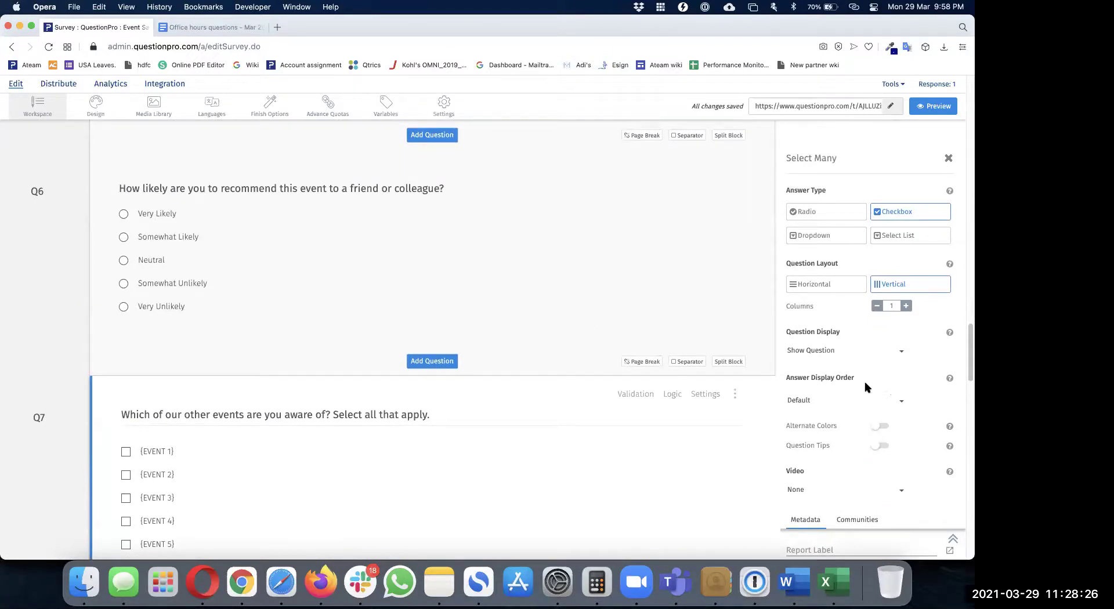
scroll(841, 409, down, 1)
scroll(824, 450, up, 3)
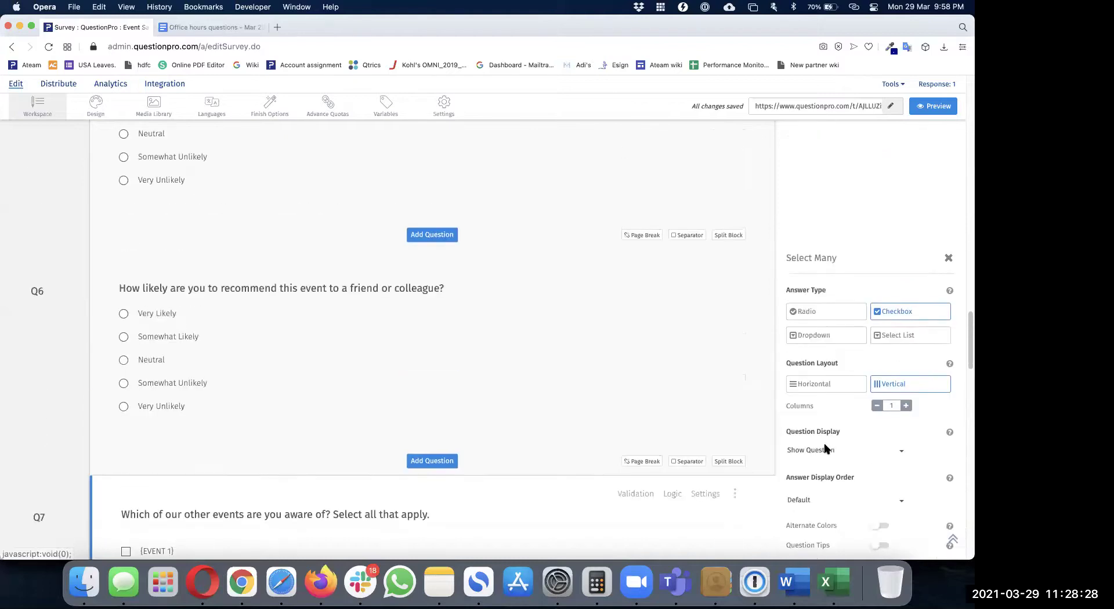
scroll(824, 451, down, 6)
click(818, 360)
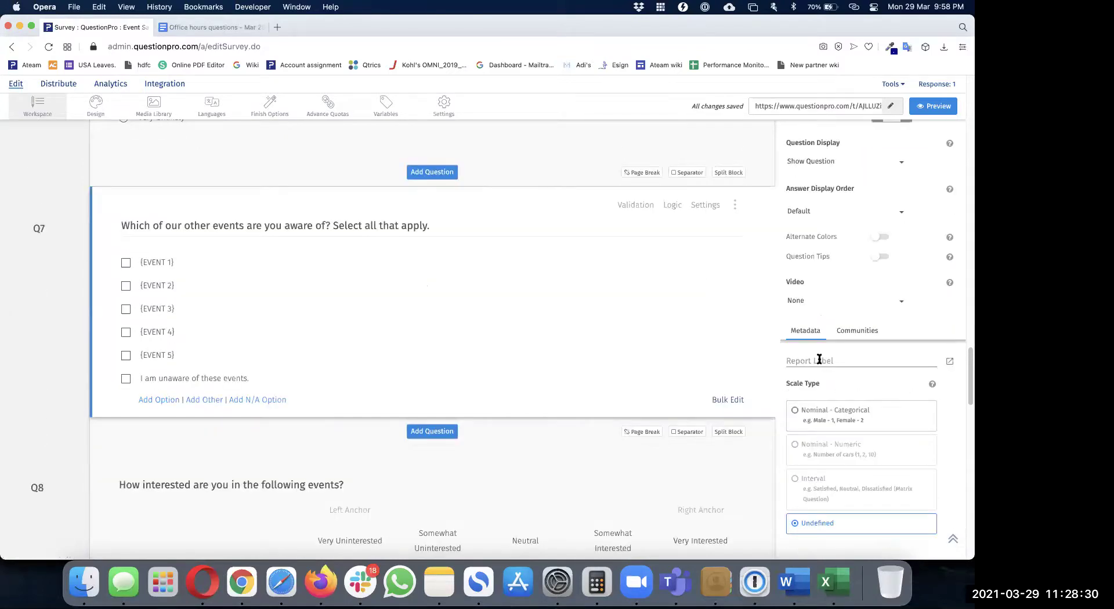
click(949, 362)
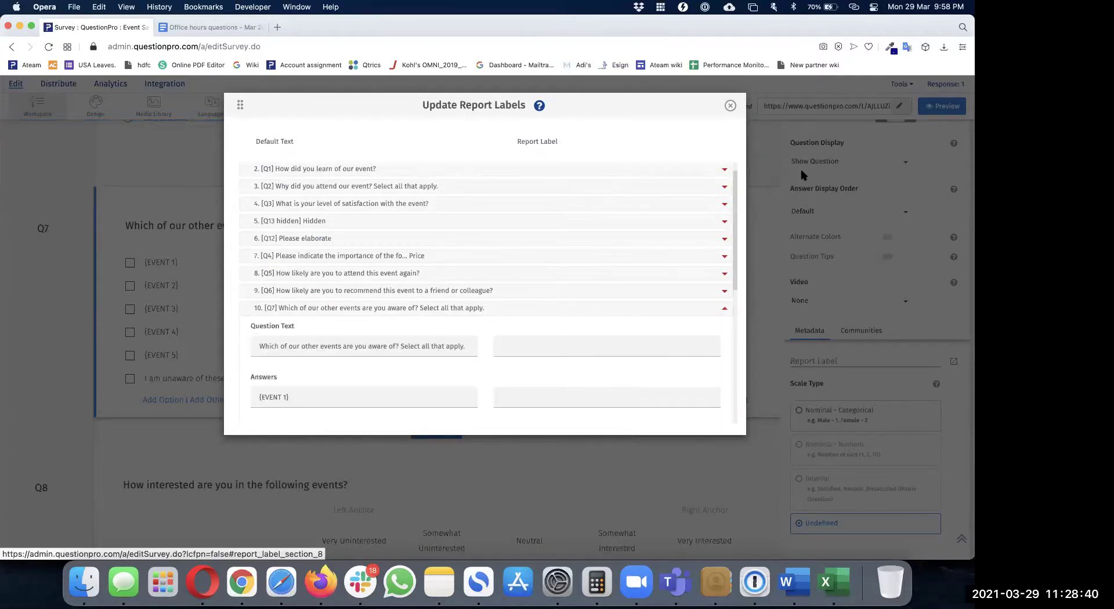
- Set Q7's report labels to E1 for {EVENT 1}, W2 for {EVENT 2} and -99 for "I am unaware of these events", and close the editor
scroll(479, 286, down, 5)
click(544, 264)
text(E1)
click(516, 300)
text(W2)
scroll(504, 323, down, 3)
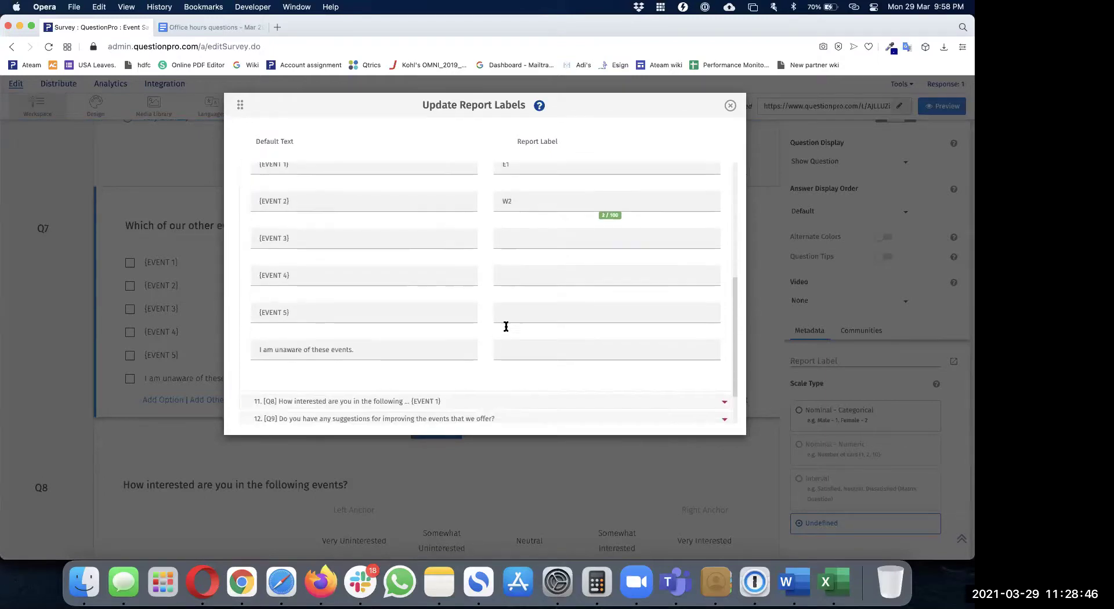
click(512, 345)
text(-99)
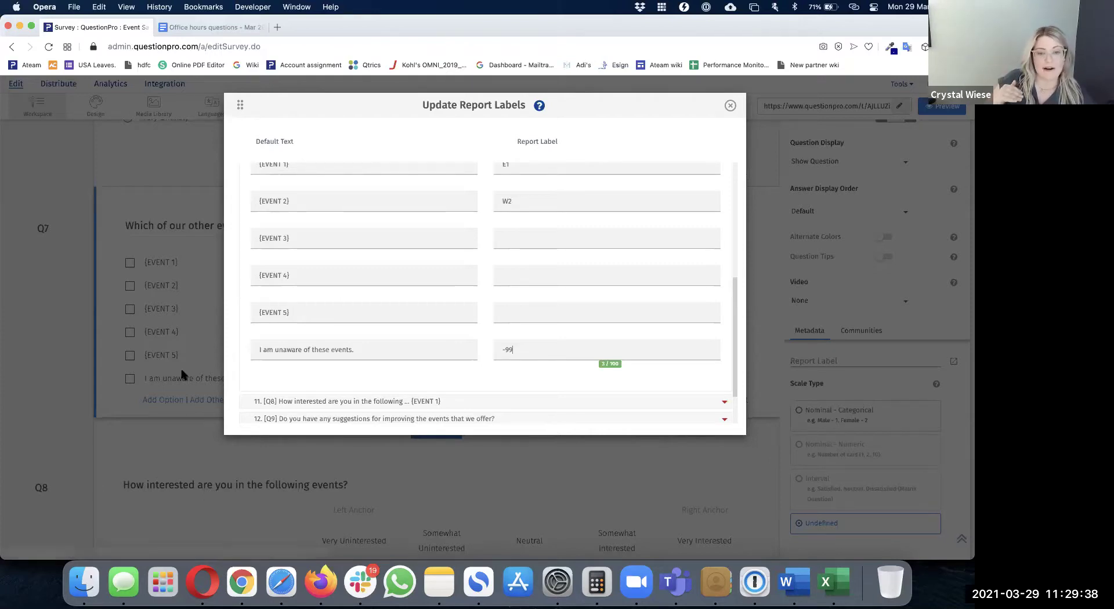
click(730, 106)
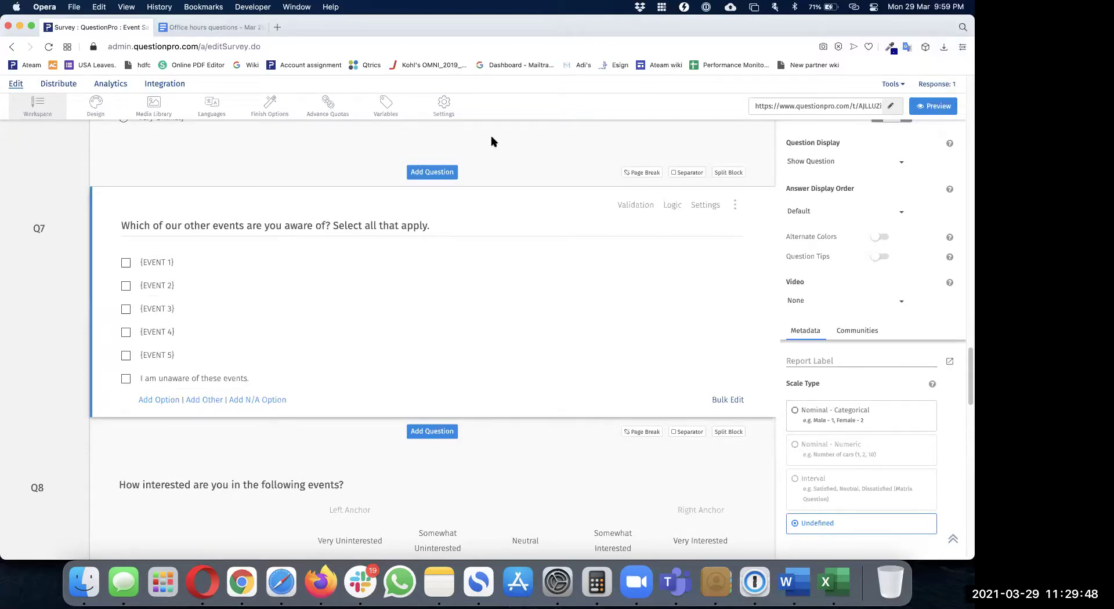
- Add an Email Address question at the very start of Block 1, above the descriptive text
scroll(429, 210, up, 4)
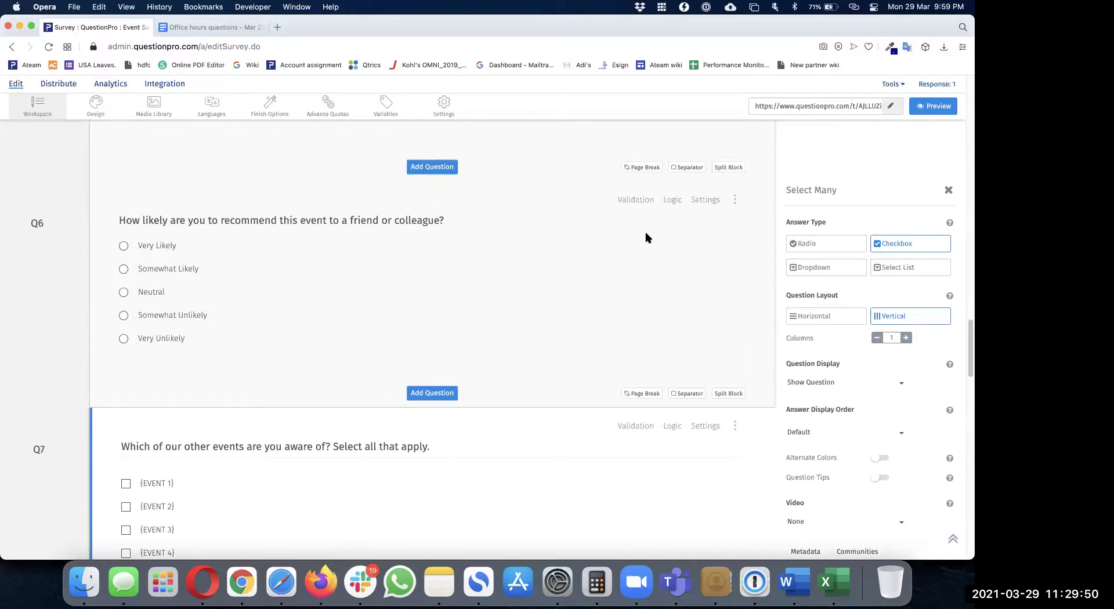
scroll(383, 212, up, 20)
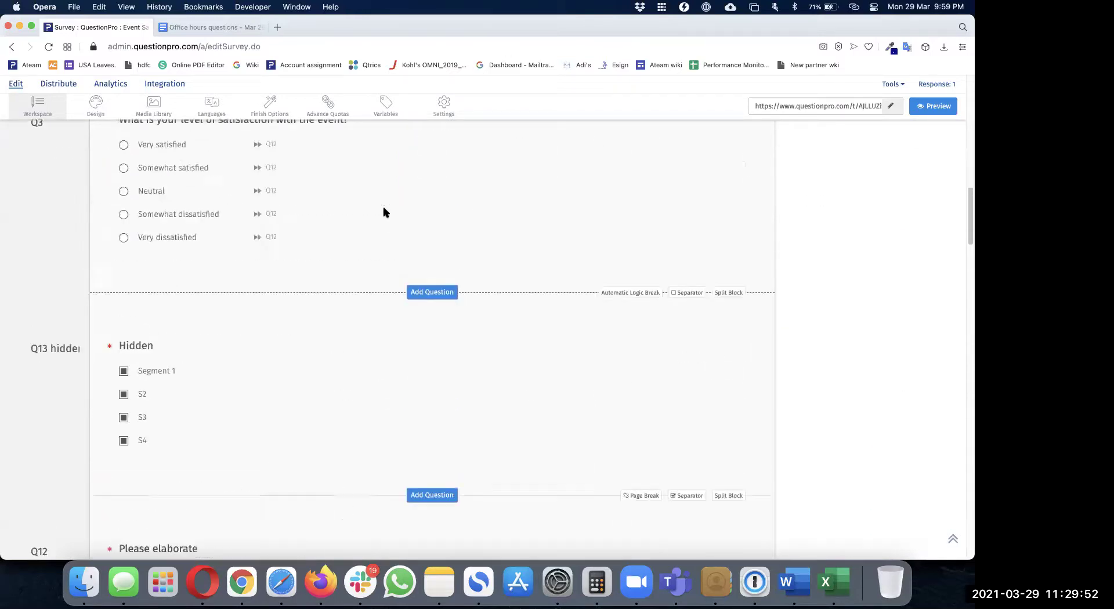
click(413, 271)
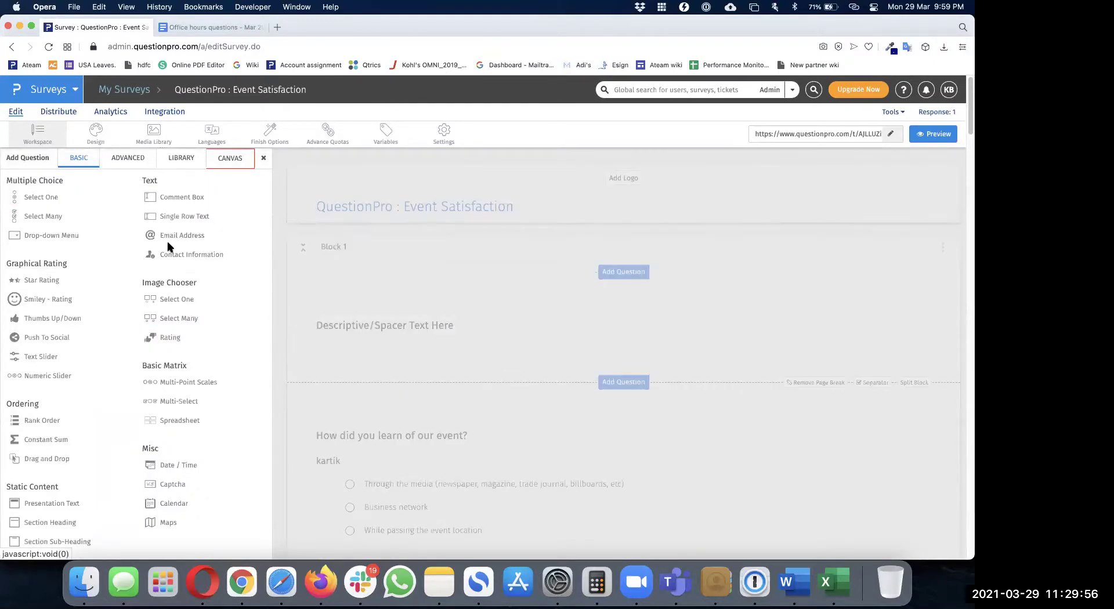
click(181, 235)
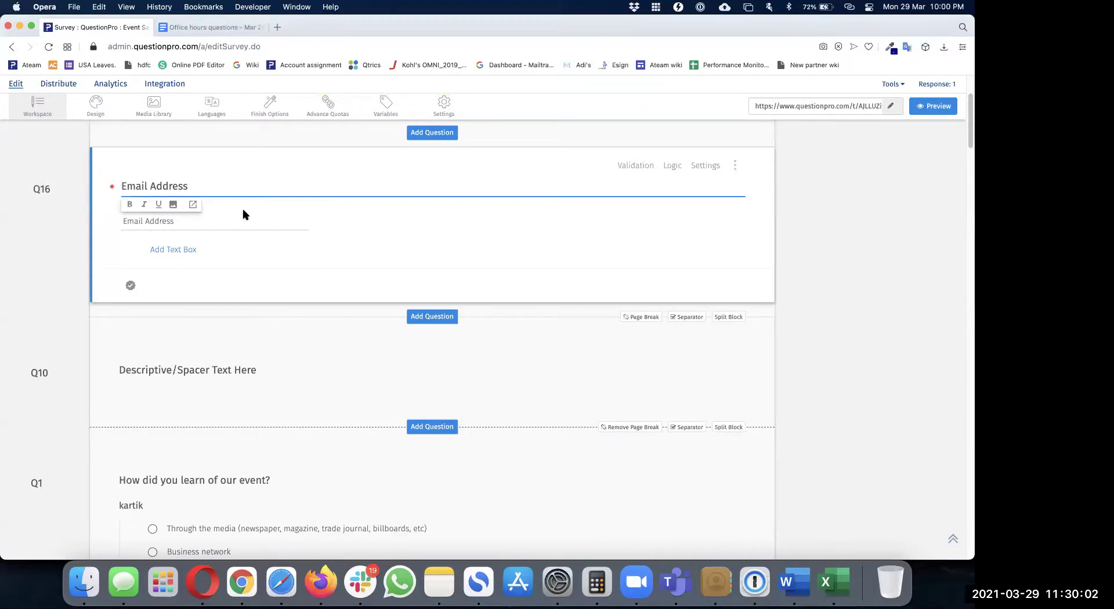
- Try to change the new email question's text to "Enter your manager's email address"
text(Enter you)
text(r manager's)
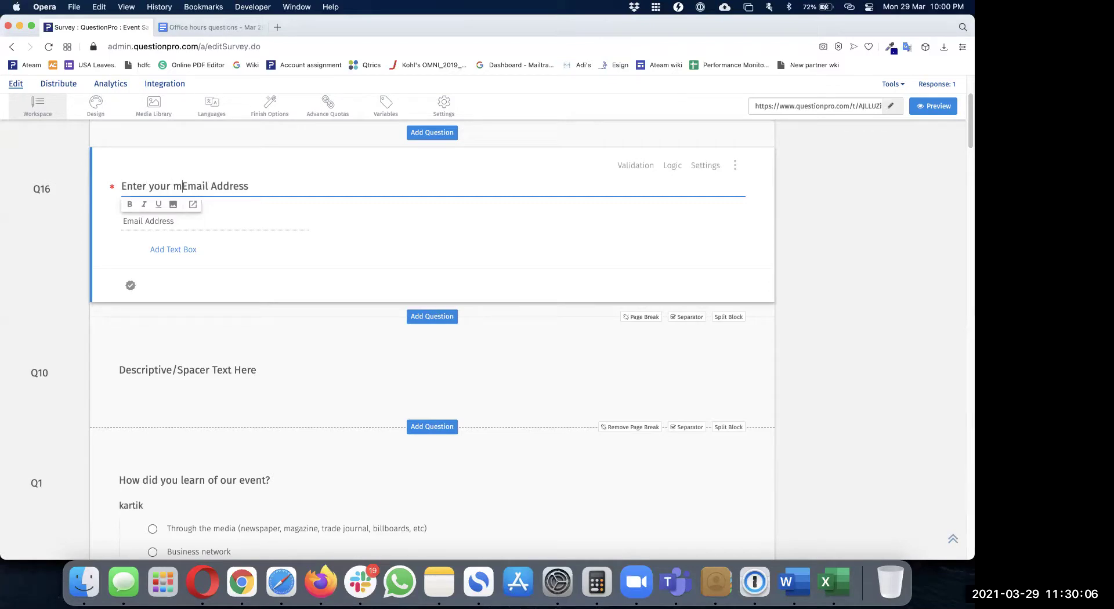
key(BackSpace)
text(e)
key(Right)
key(Right)
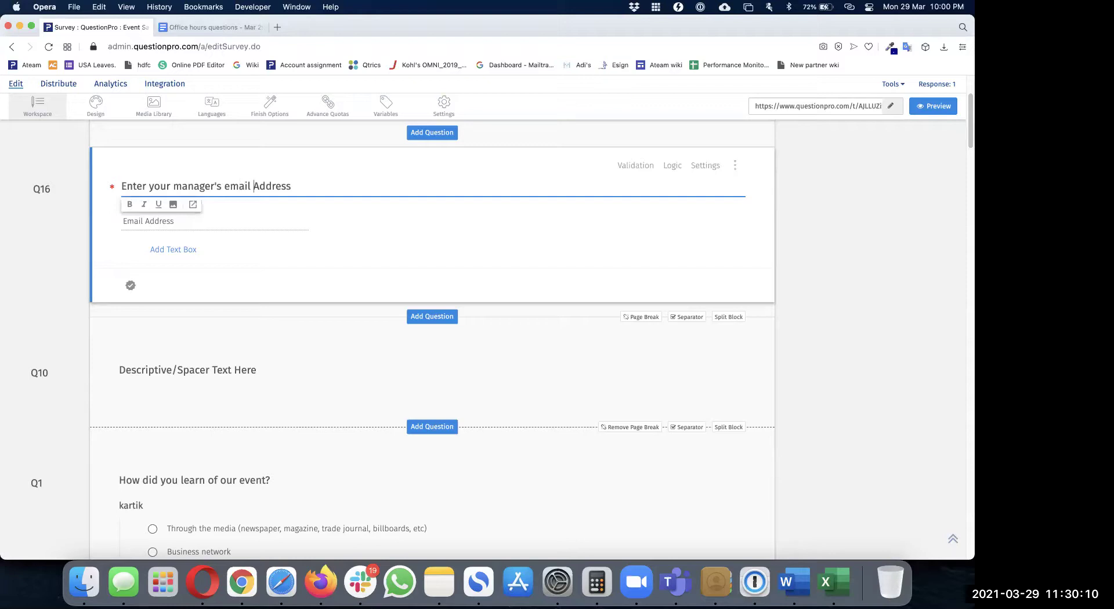
key(Right)
key(BackSpace)
text(a)
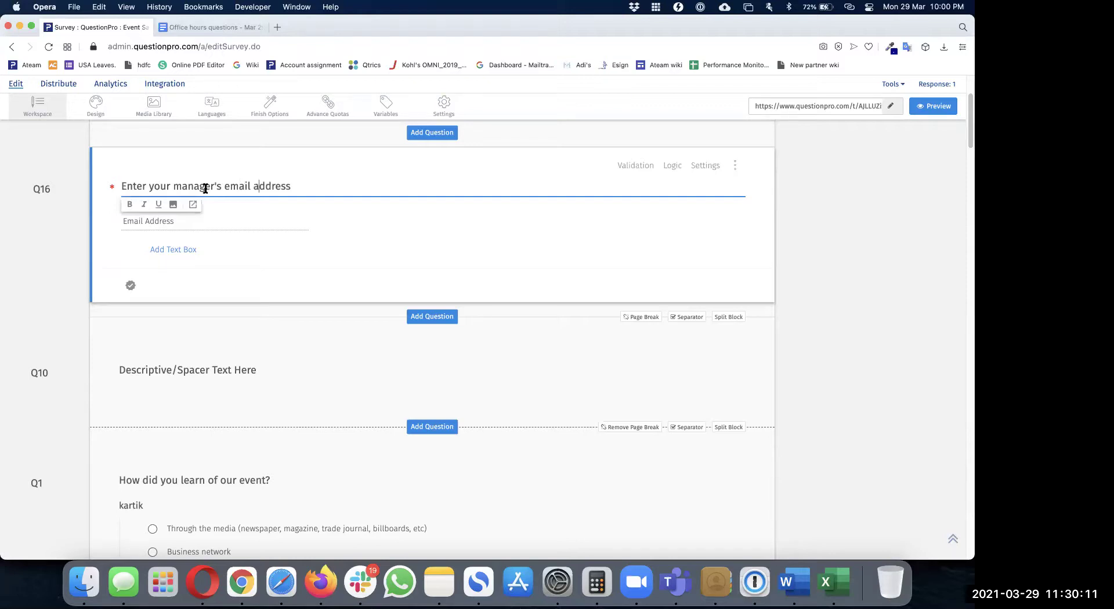
- Set the email question's skip logic to jump to Q10 with its answer assigned to Custom 2, and save the logic
click(672, 168)
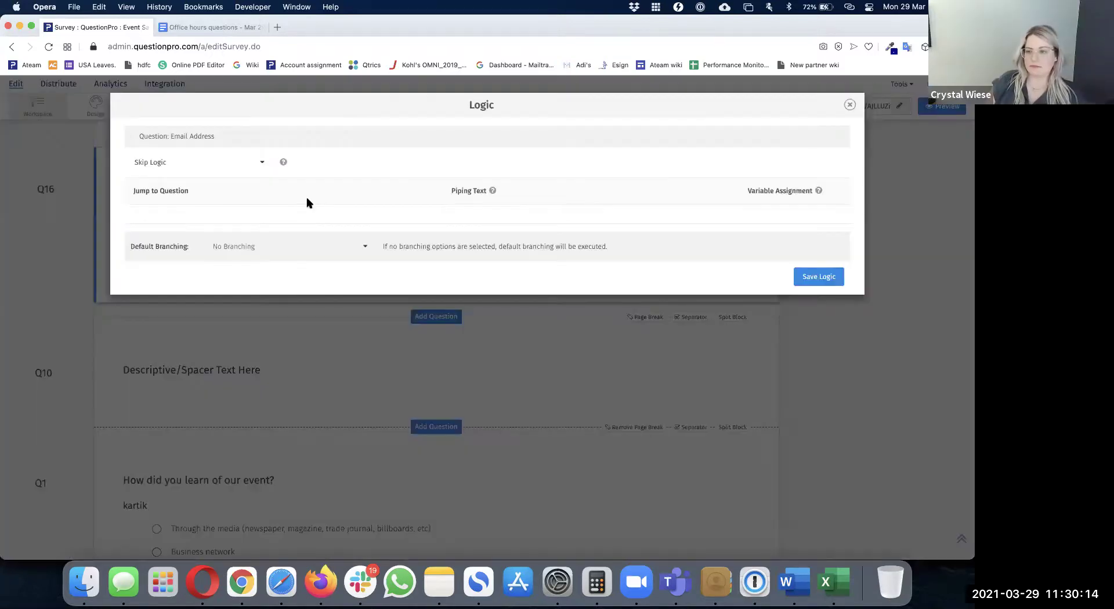
click(253, 168)
click(364, 213)
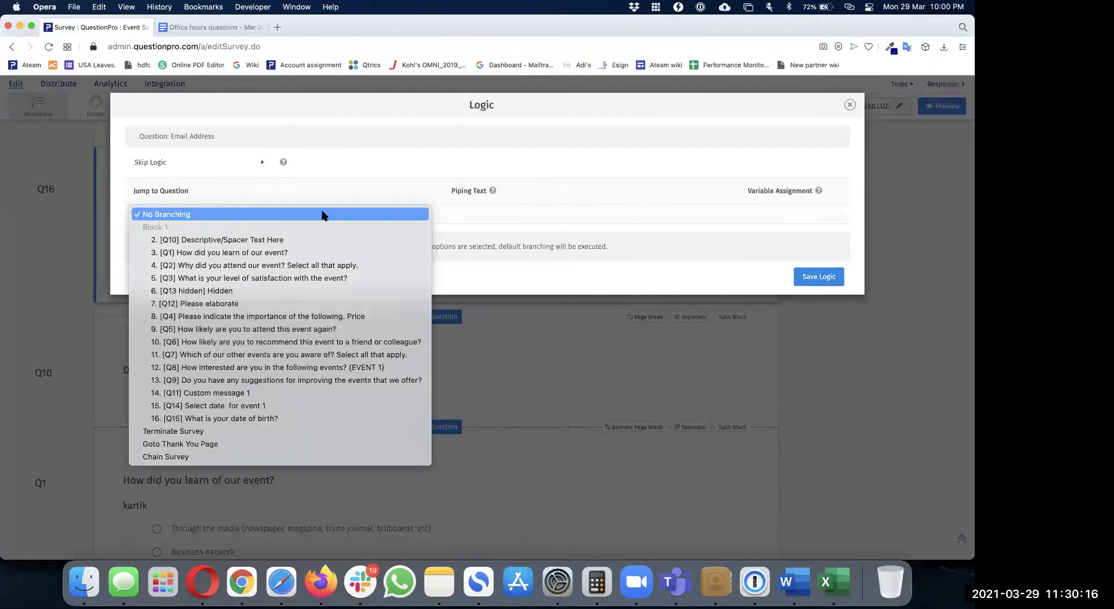
click(221, 242)
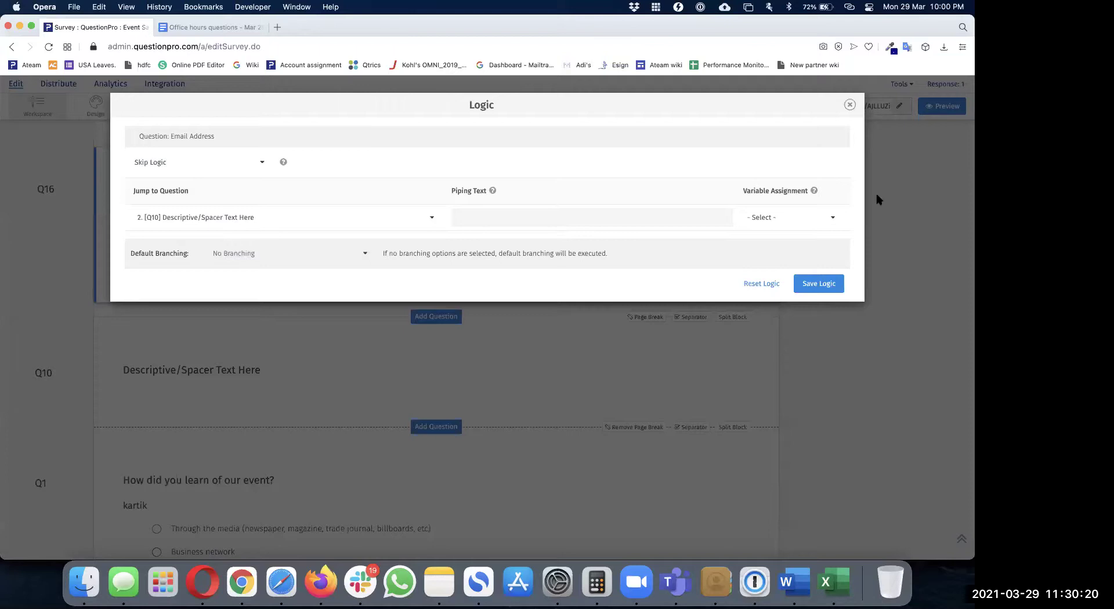
click(799, 217)
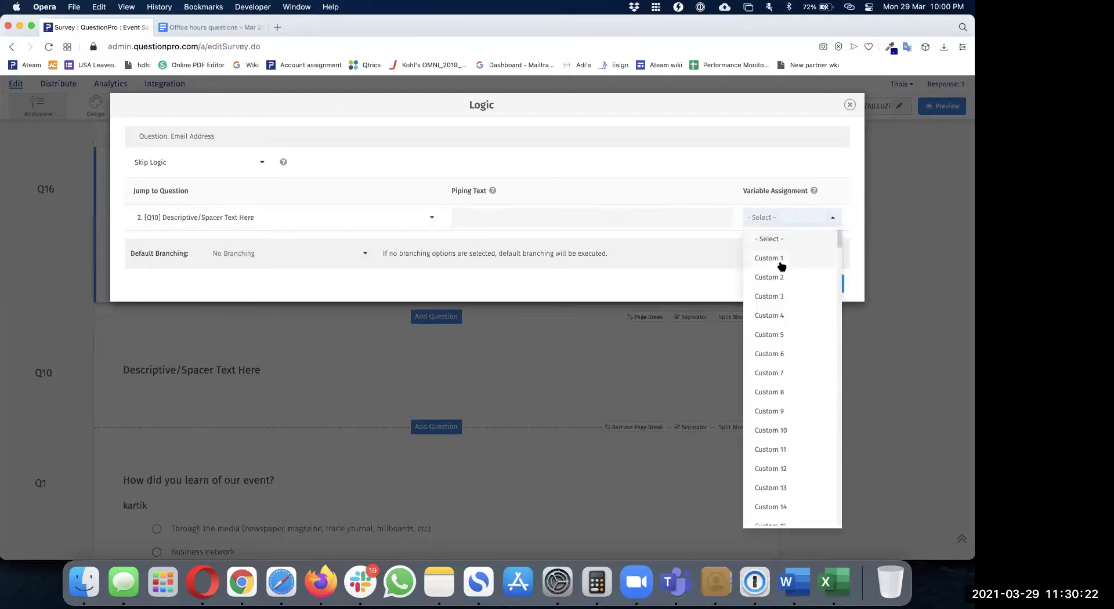
click(786, 282)
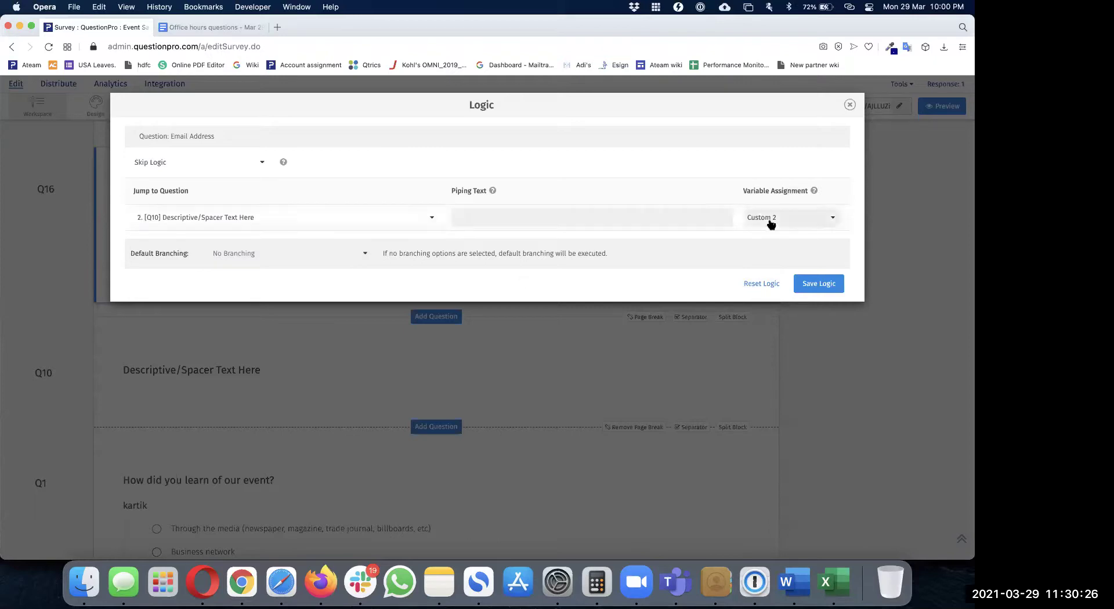
click(817, 289)
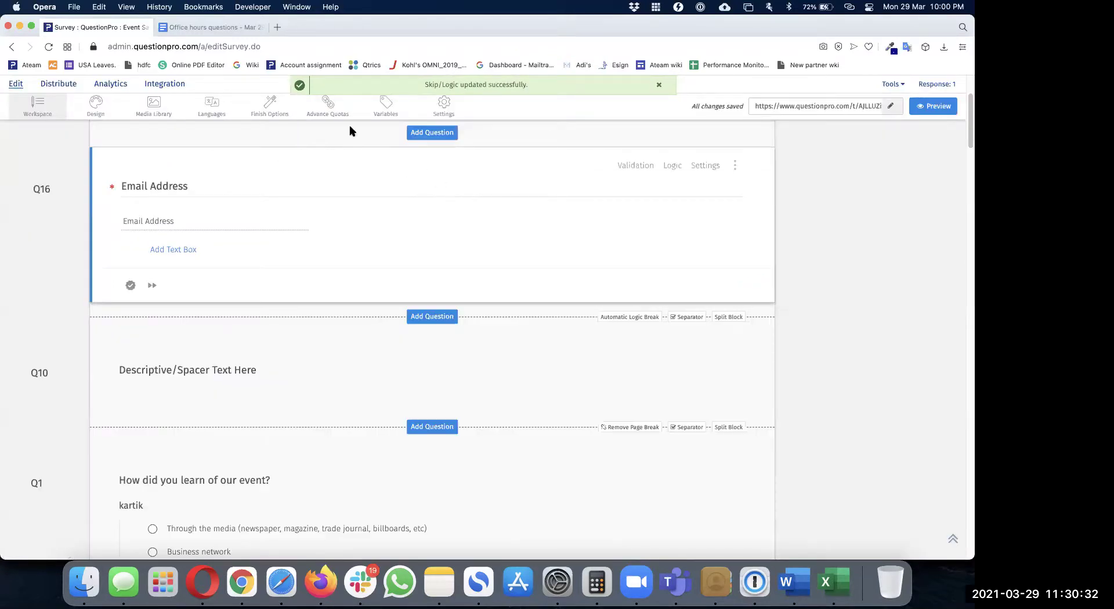
- Enable the thank-you email in the survey's notification settings, review its subject and message, and close the email editor
click(456, 115)
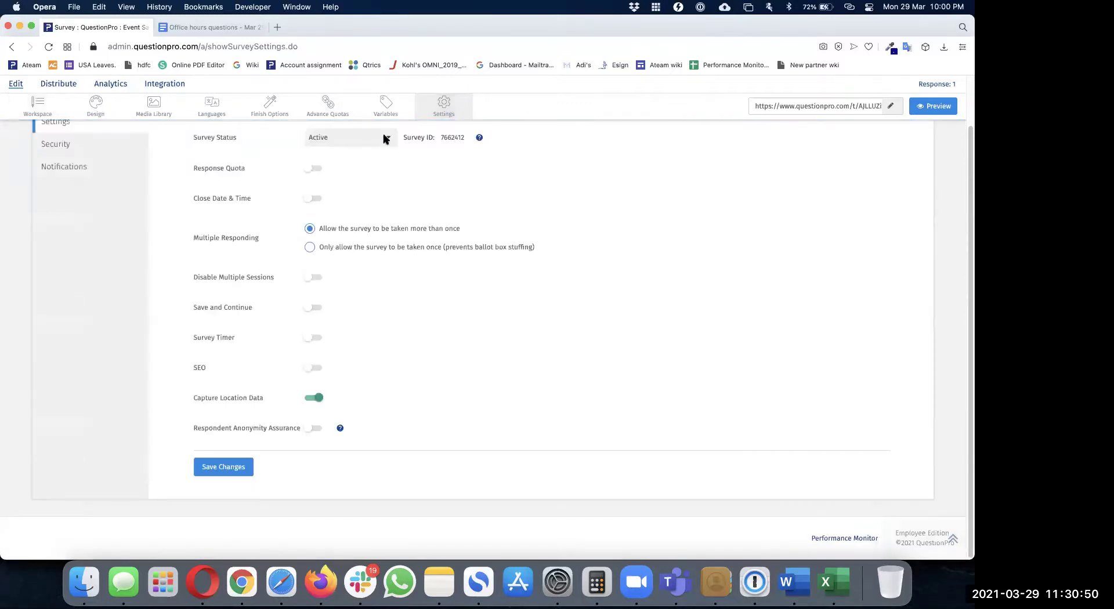
scroll(52, 219, up, 2)
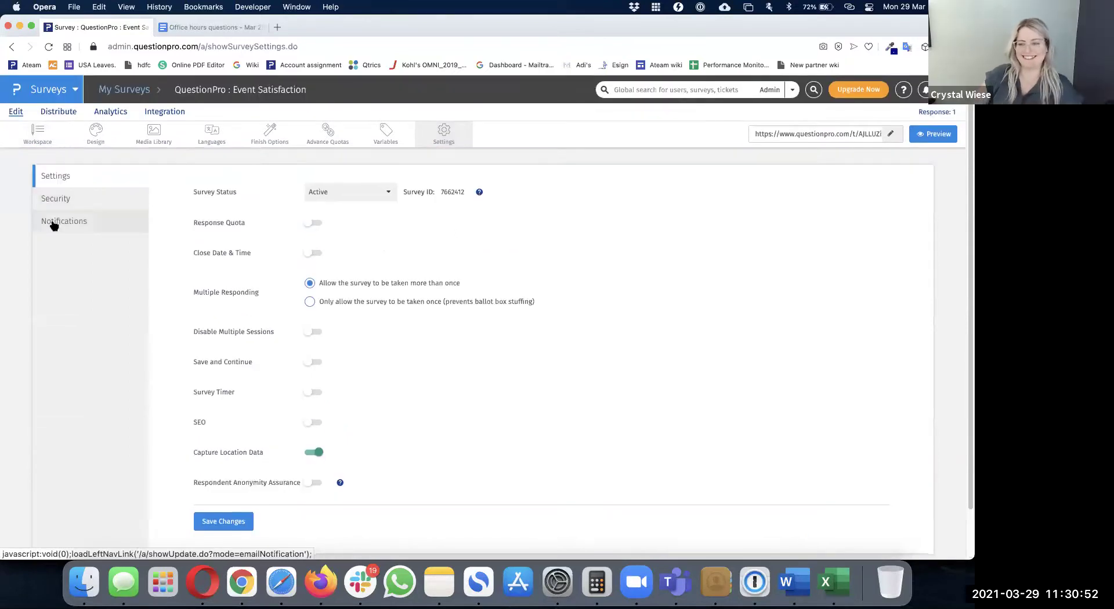
click(53, 221)
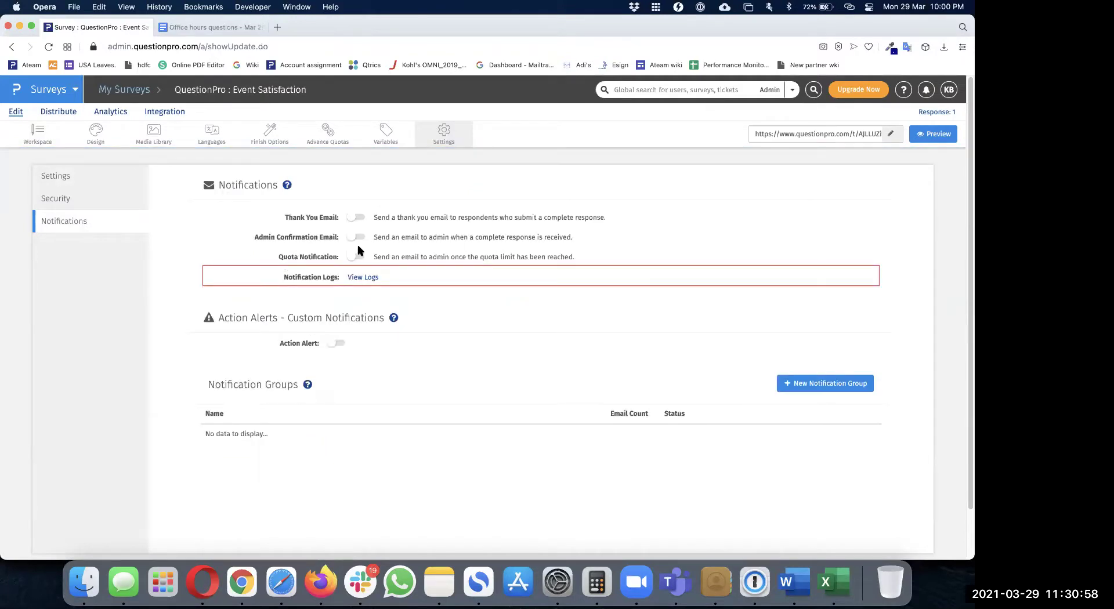
click(356, 219)
click(811, 218)
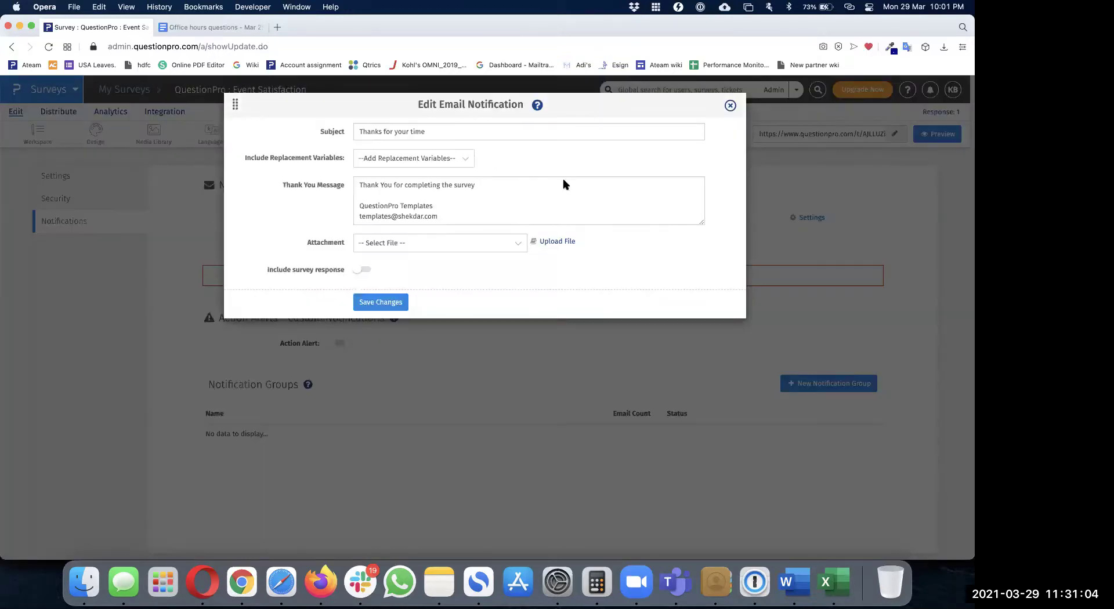
double_click(480, 137)
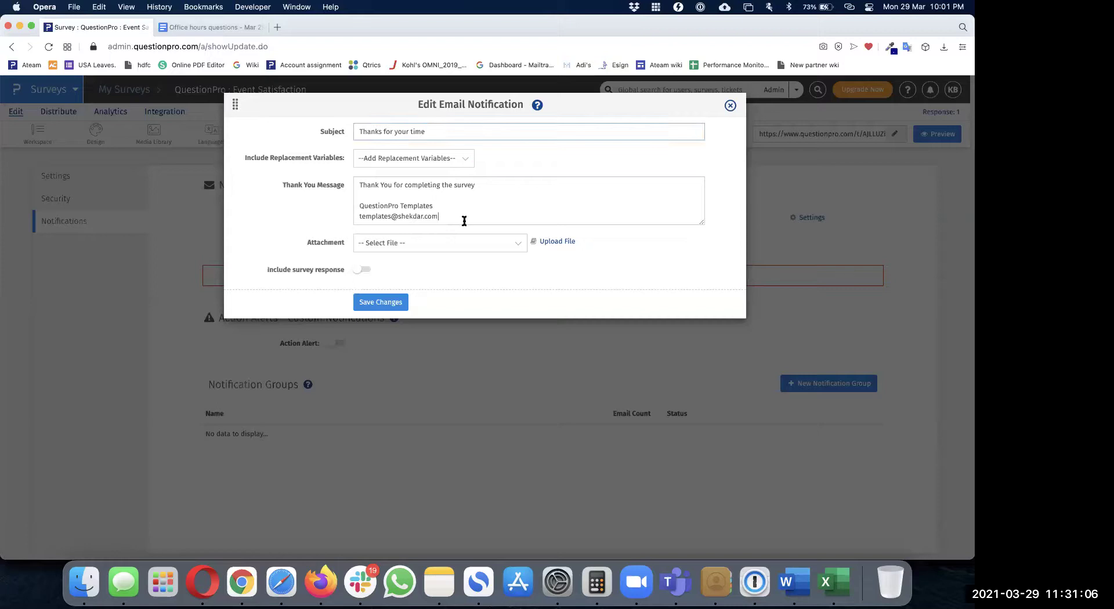
triple_click(463, 218)
click(731, 107)
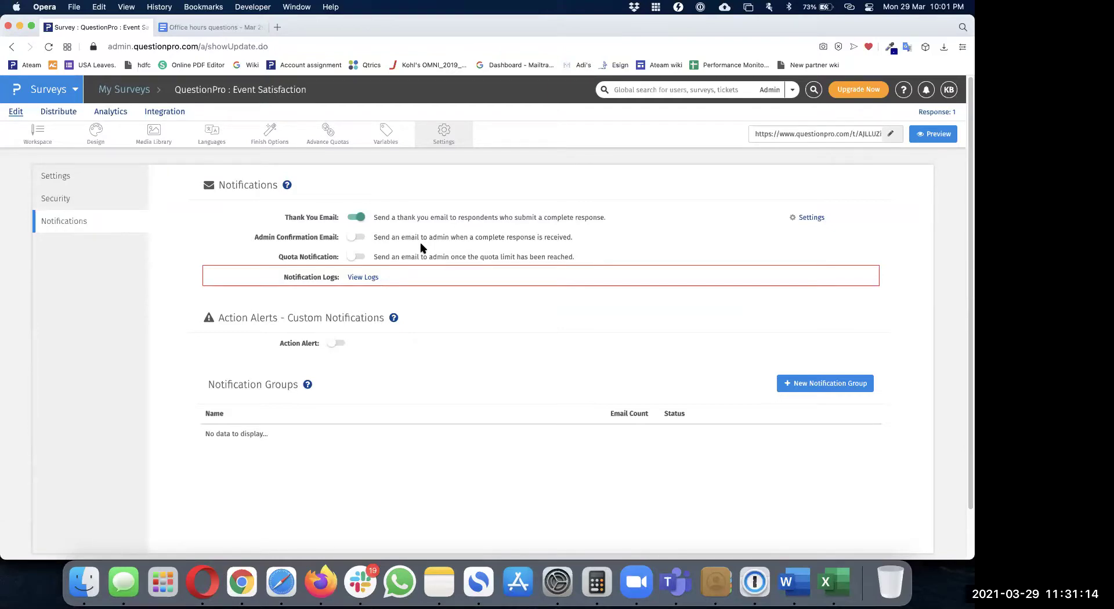
- Switch on the admin confirmation email to examine its notification settings, and close them without saving
click(358, 240)
click(809, 240)
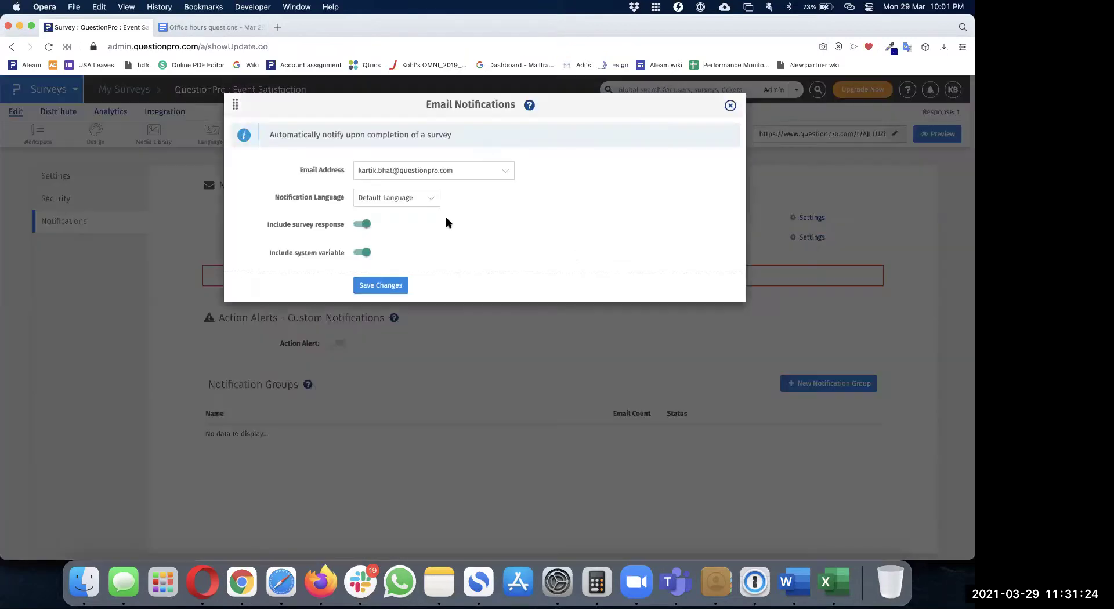
click(432, 198)
click(730, 106)
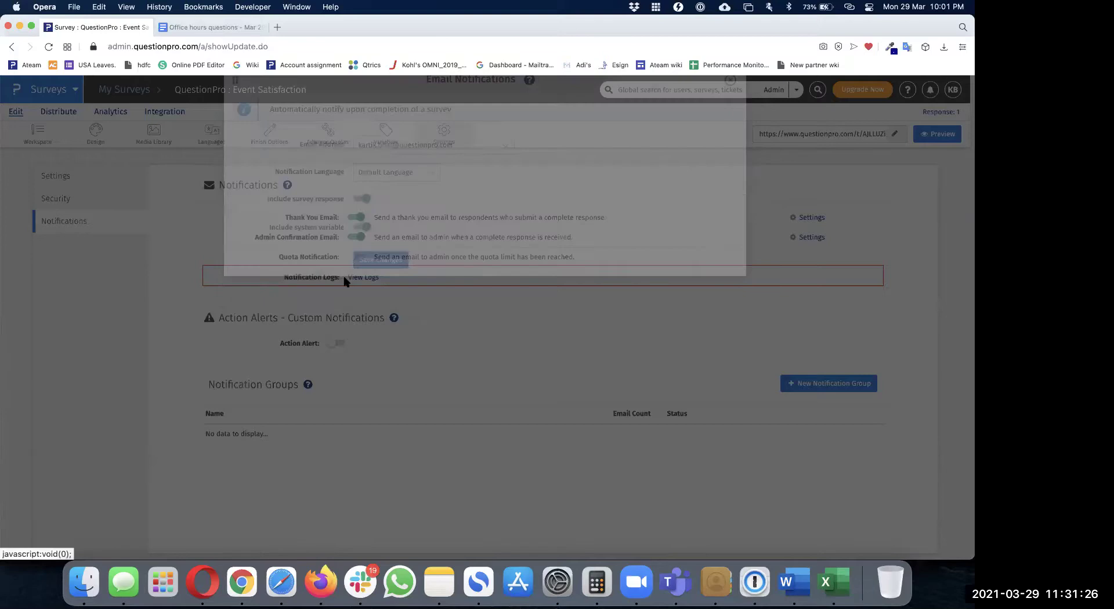
- Enable action alerts and start a new alert whose criteria-match action is Email Distribution List
scroll(355, 269, down, 2)
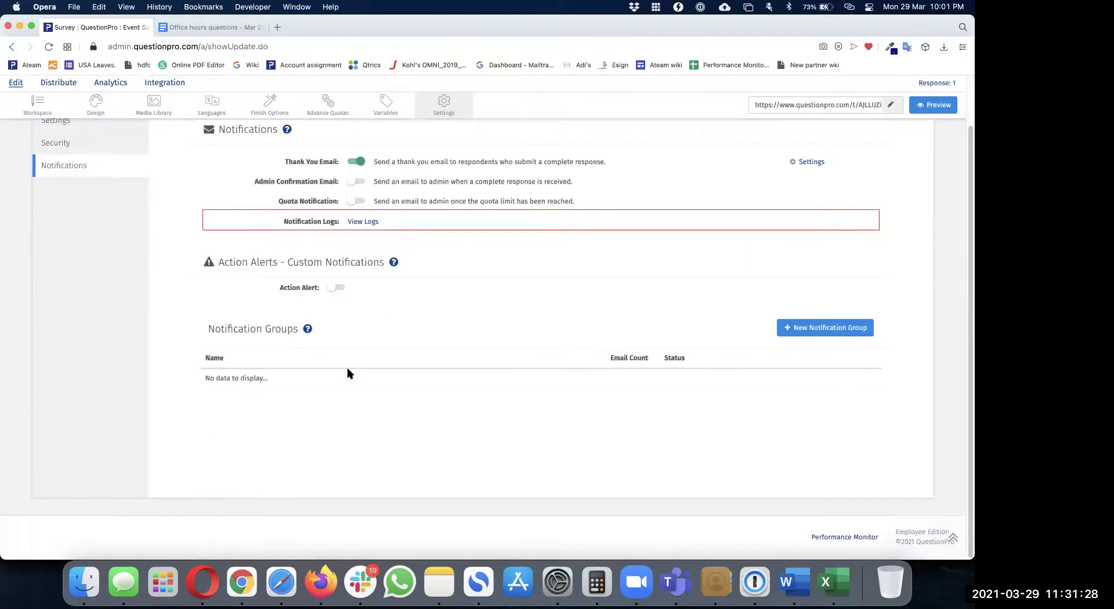
click(335, 288)
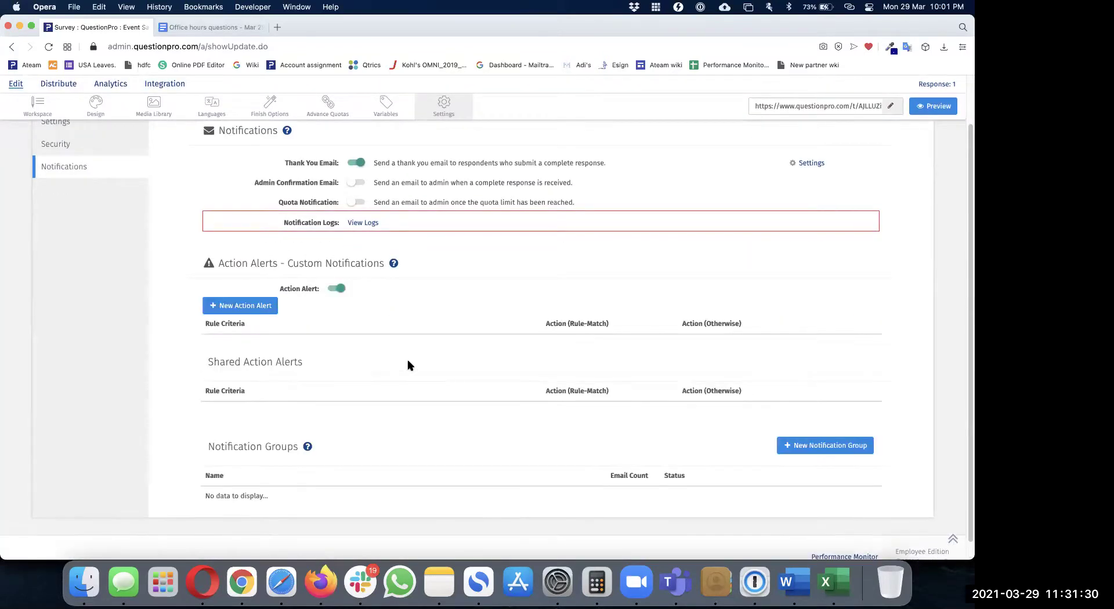
click(268, 312)
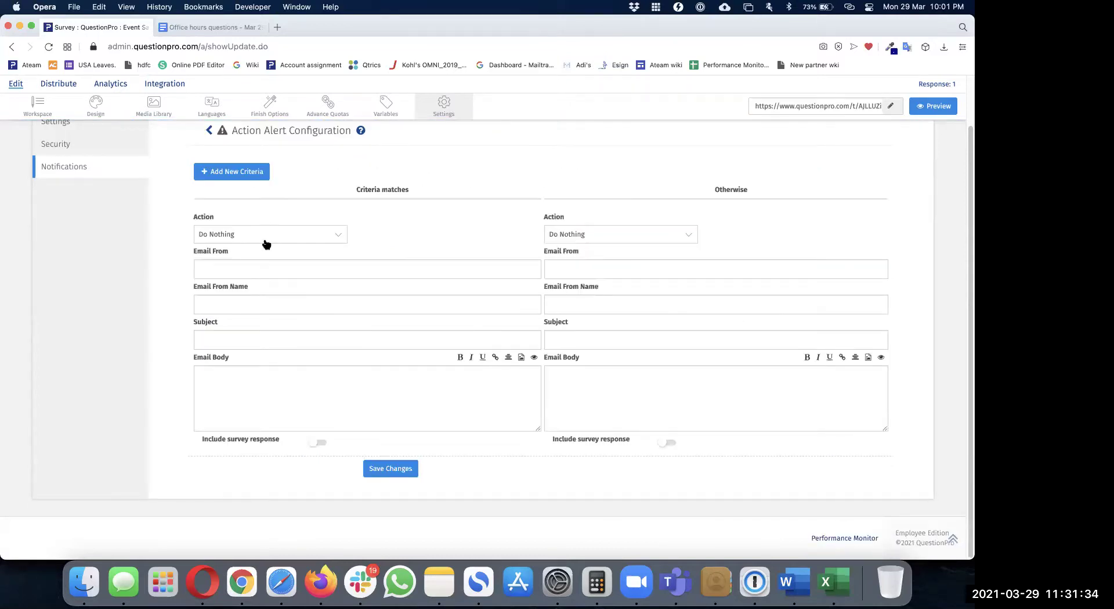
click(262, 242)
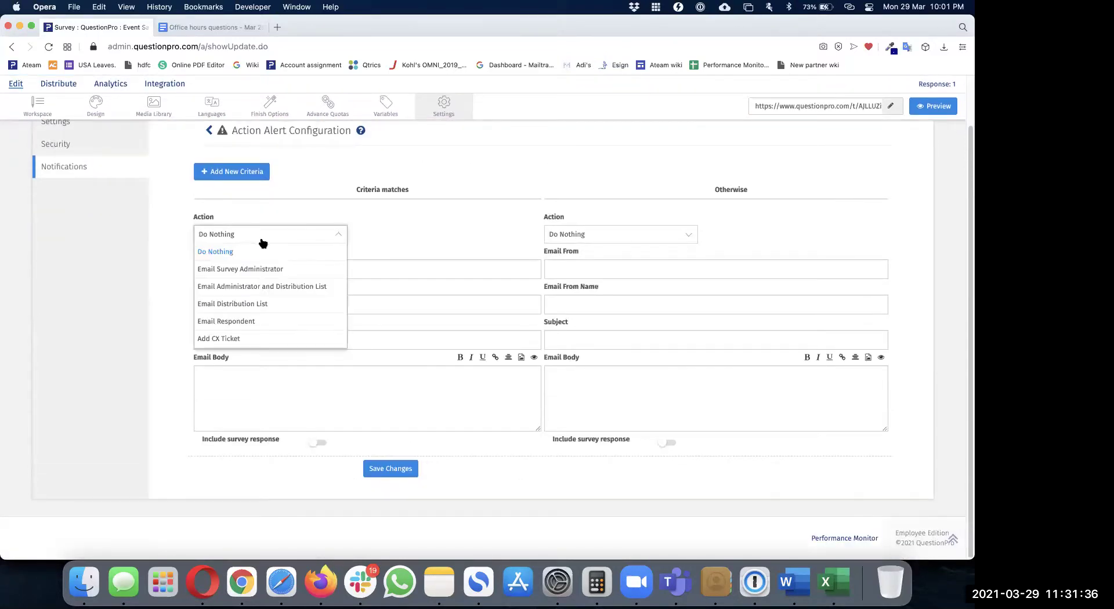
click(249, 304)
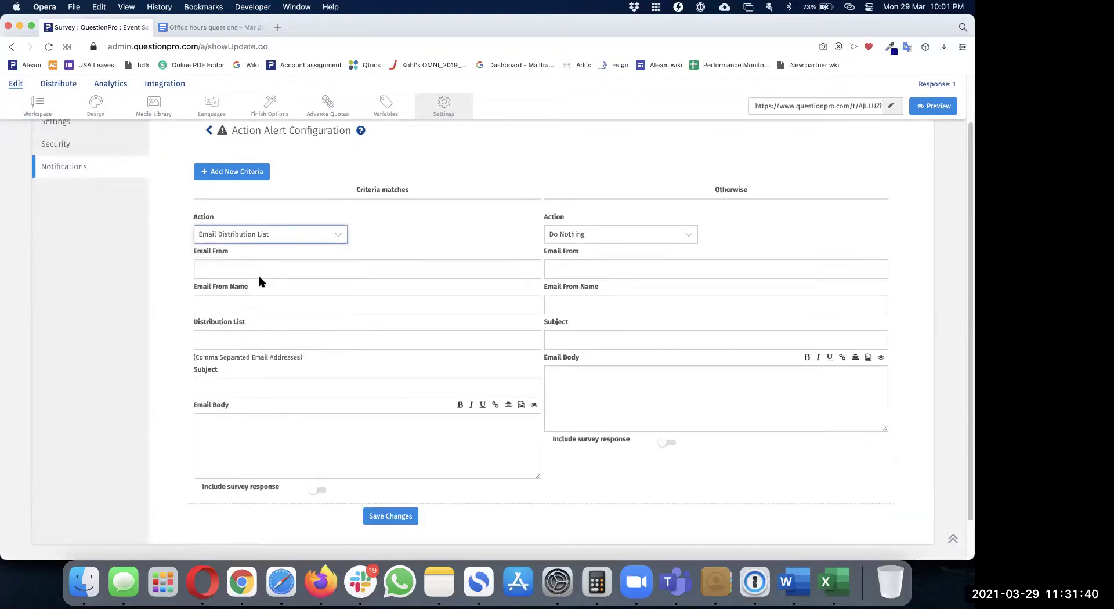
- Set the alert's distribution list to ${custom2} and include the survey response and system variables in the email
click(260, 277)
click(404, 296)
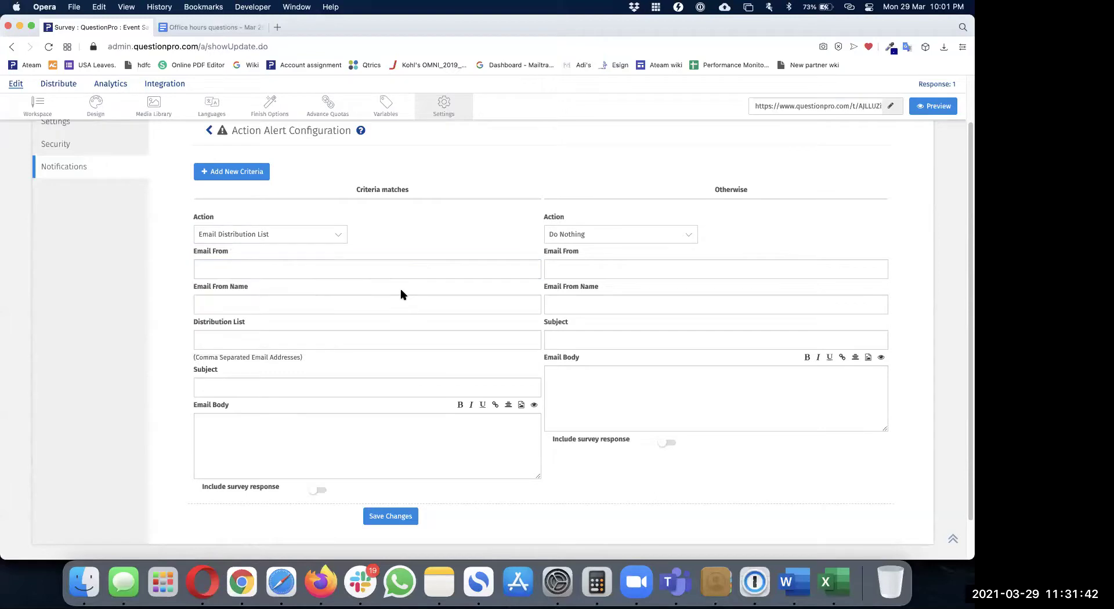
click(379, 304)
scroll(379, 305, down, 1)
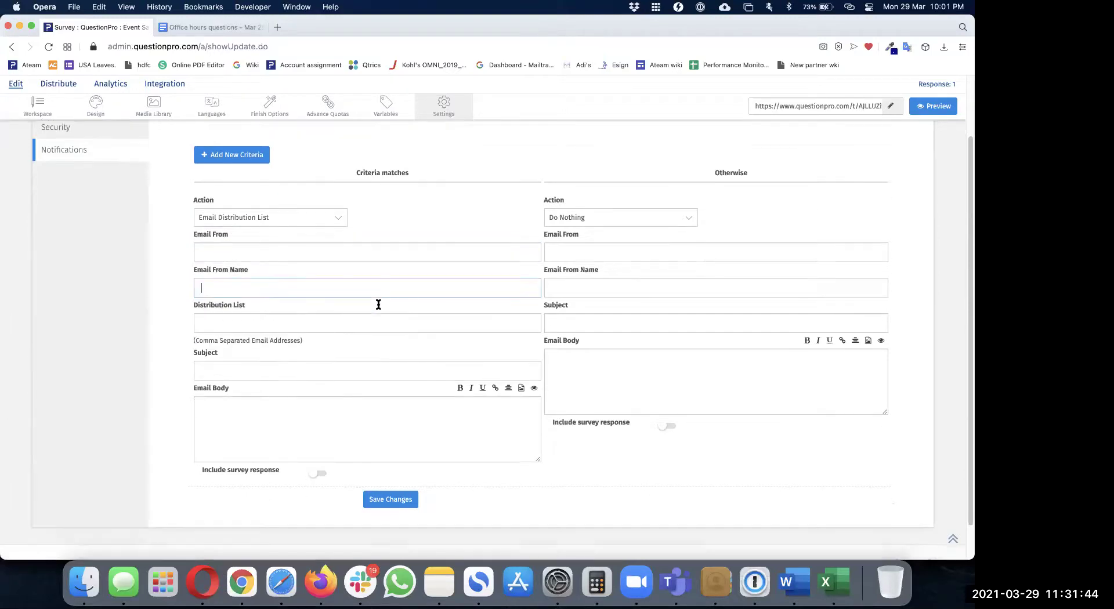
click(338, 318)
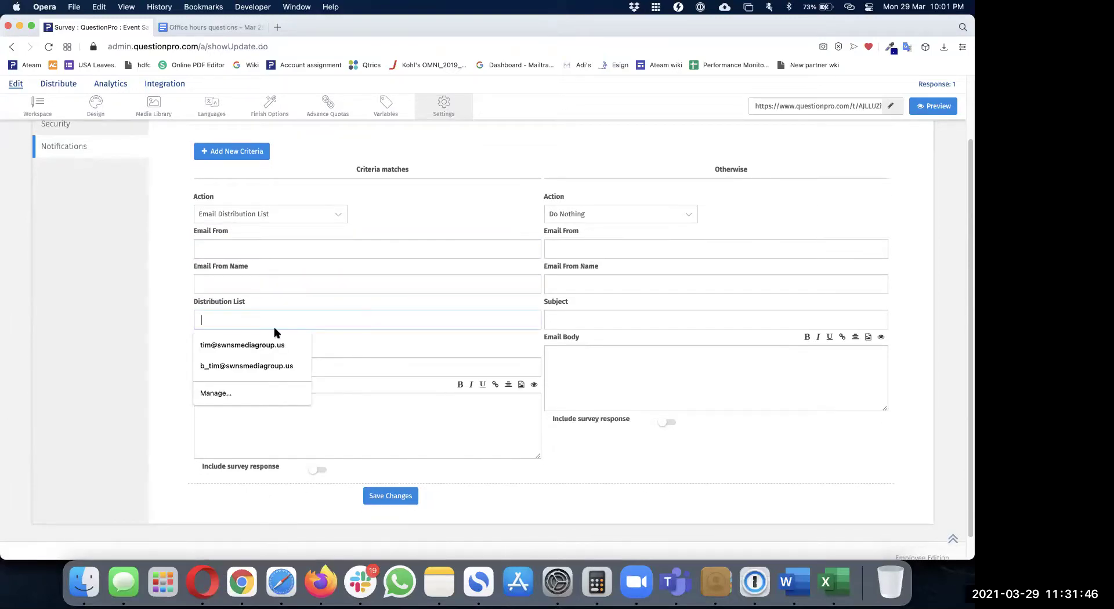
text(${custom2})
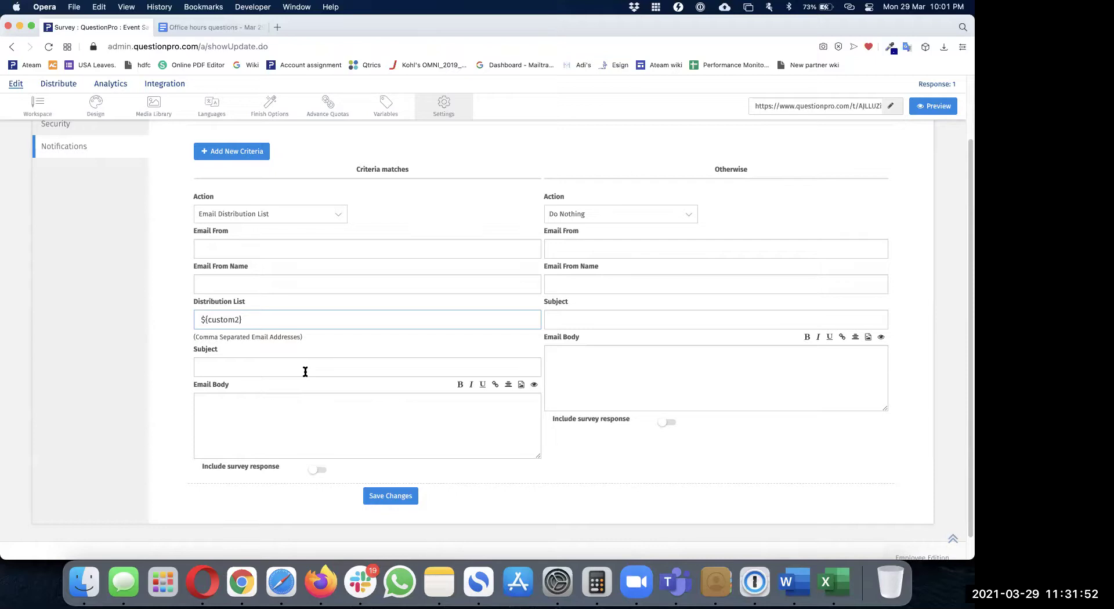
triple_click(274, 317)
click(319, 472)
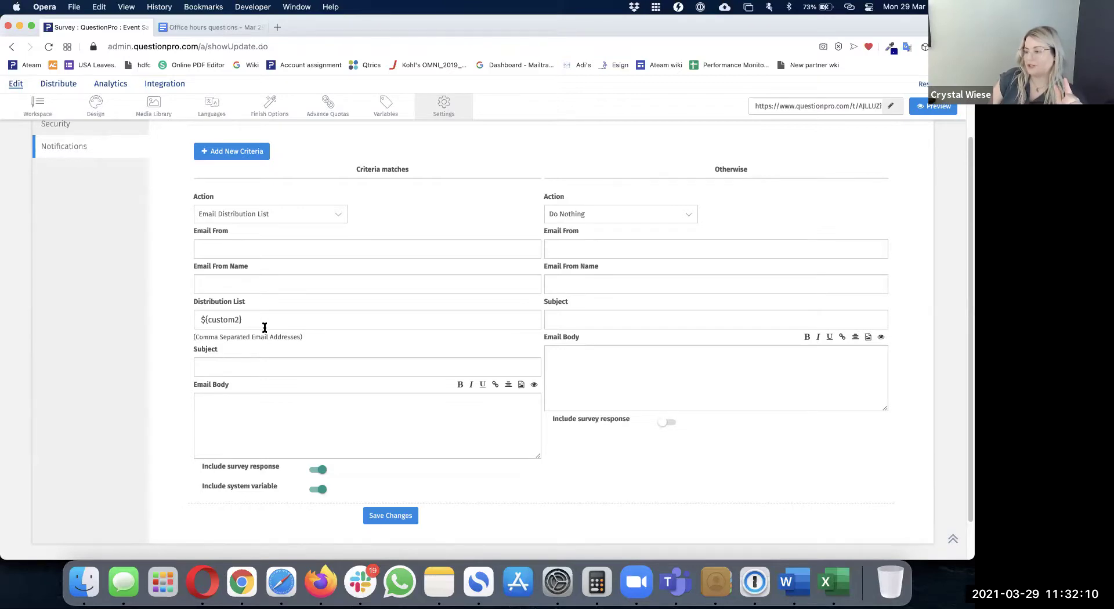
scroll(264, 328, up, 3)
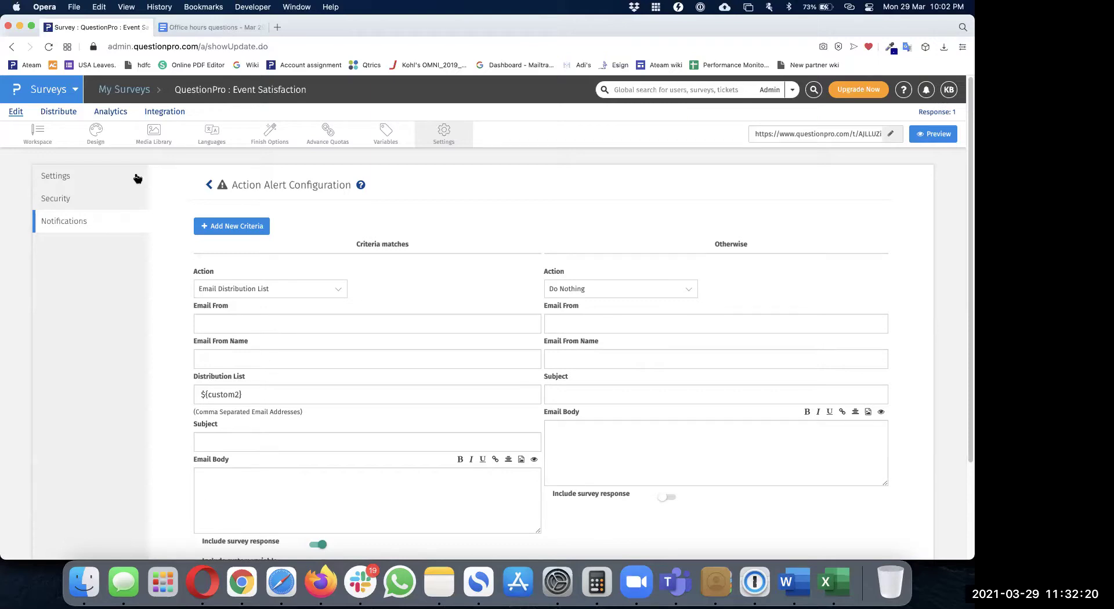
triple_click(251, 400)
click(252, 400)
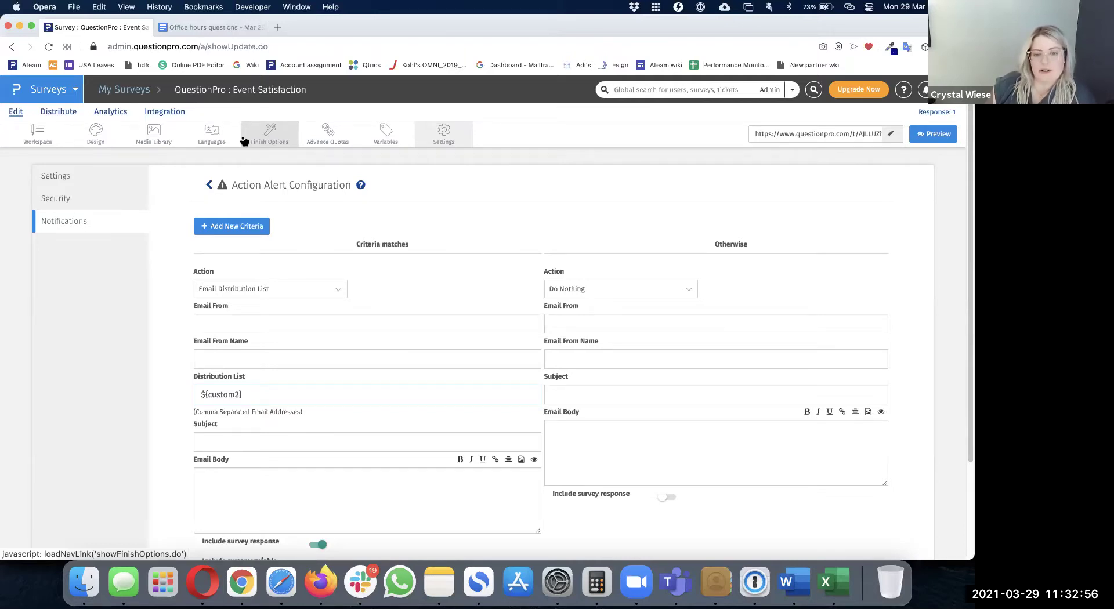
- Return to the survey workspace and add a matrix rating question at the end of the survey
click(17, 116)
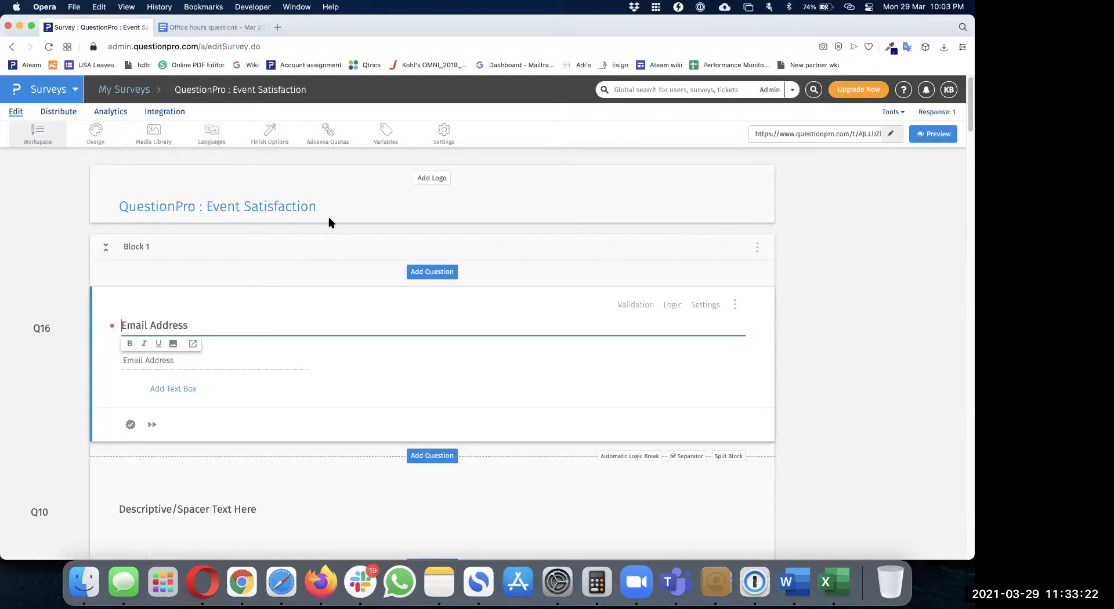
scroll(388, 298, down, 1)
scroll(388, 298, down, 15)
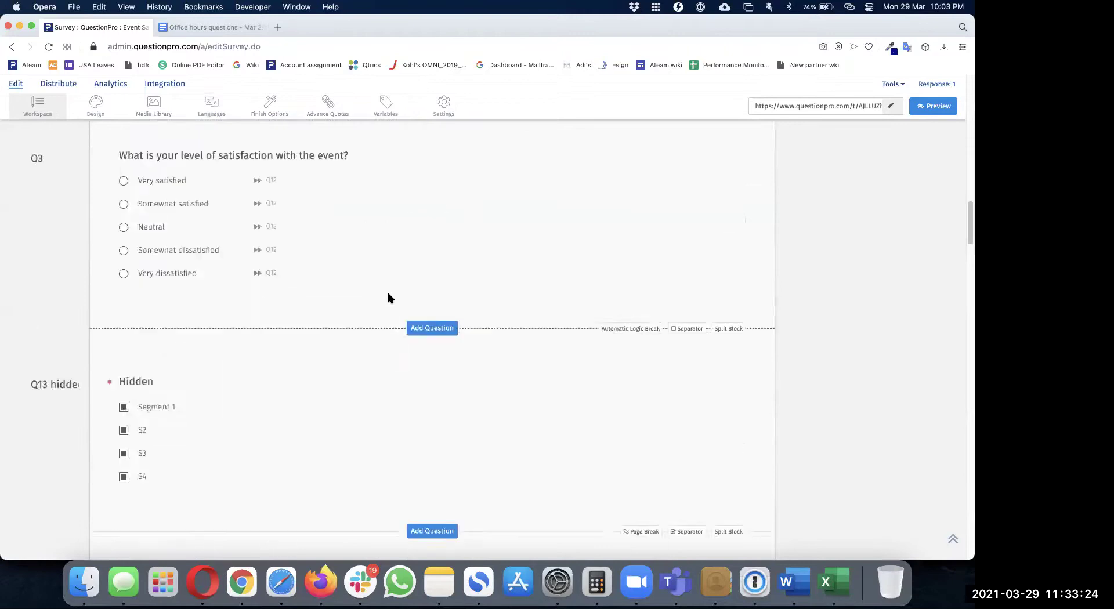
scroll(388, 298, down, 1)
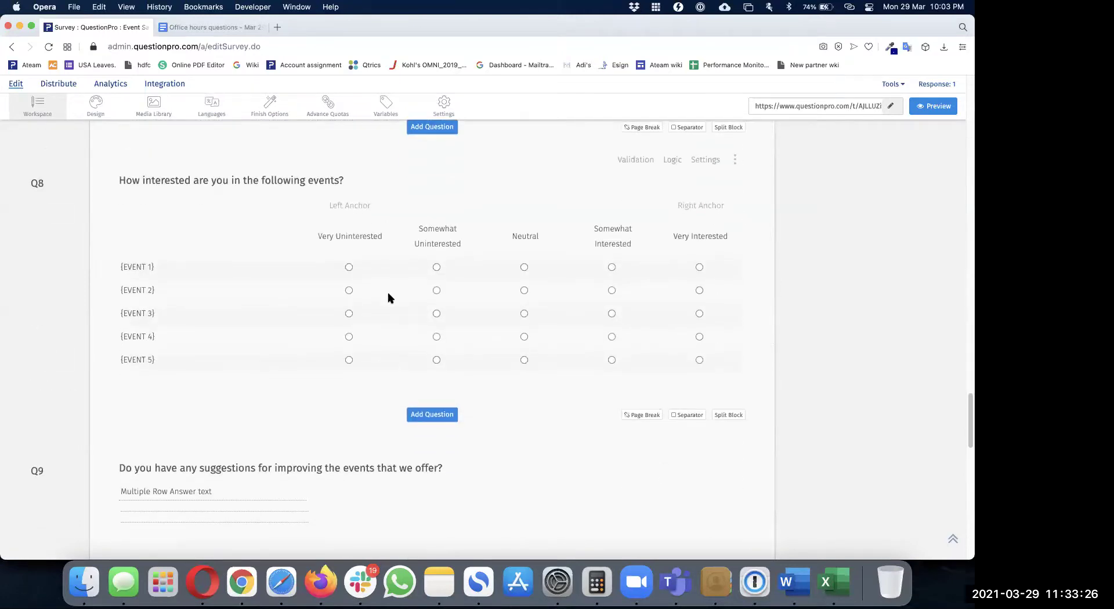
scroll(388, 298, down, 20)
click(448, 290)
click(193, 357)
text(Please rate the following:)
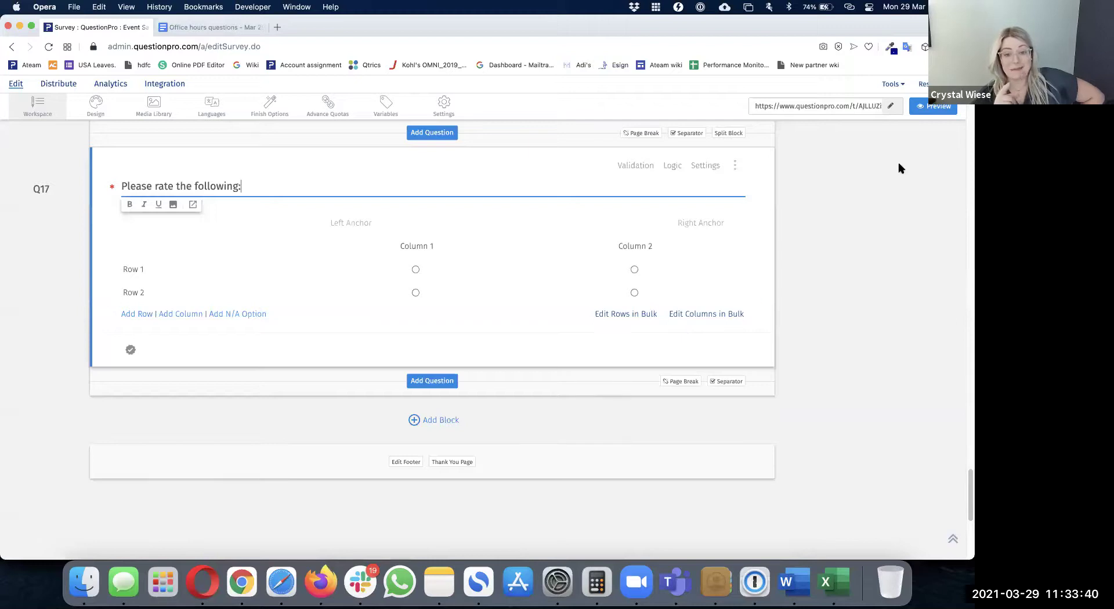
- Change the new matrix question's text to "How would you rate the webinar?"
triple_click(345, 189)
text(H)
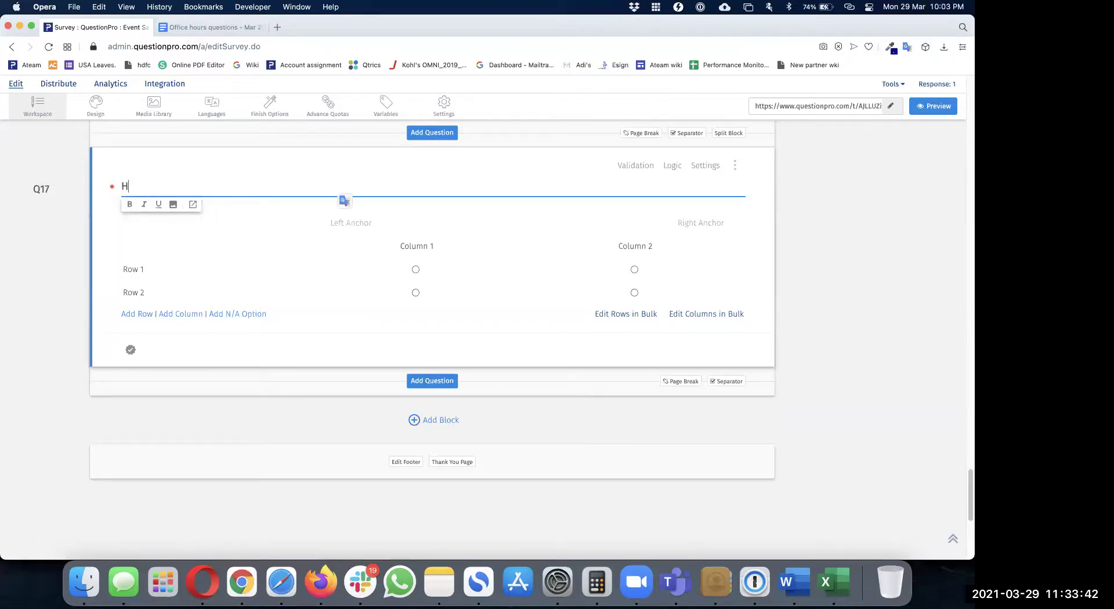
text(ow did you like)
key(BackSpace)
key(BackSpace)
key(BackSpace)
key(BackSpace)
key(BackSpace)
key(BackSpace)
key(BackSpace)
key(BackSpace)
key(BackSpace)
key(BackSpace)
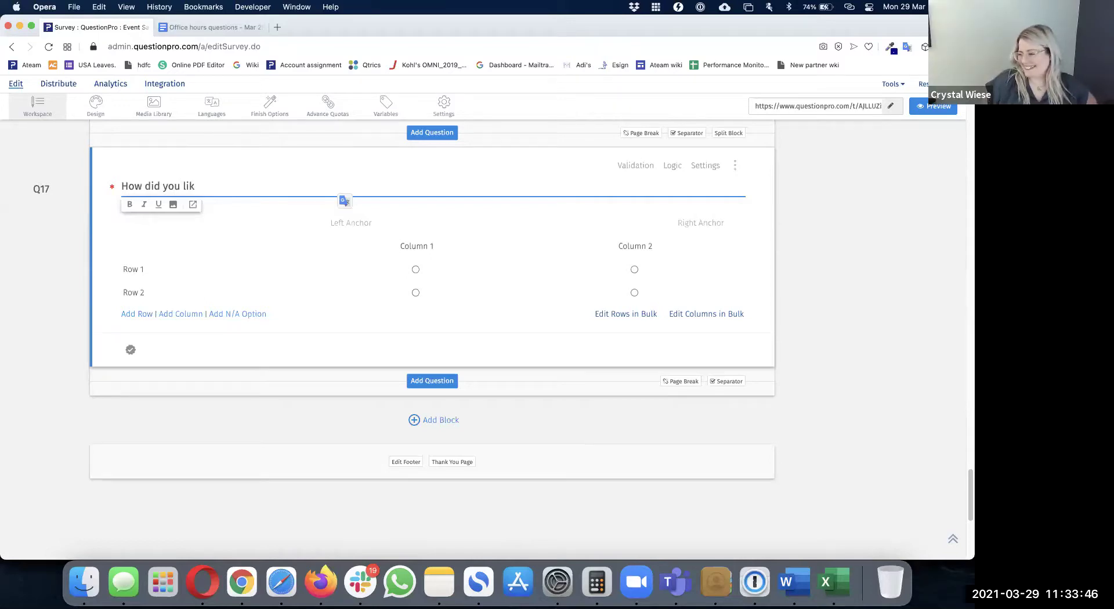
key(BackSpace)
text(would you ra)
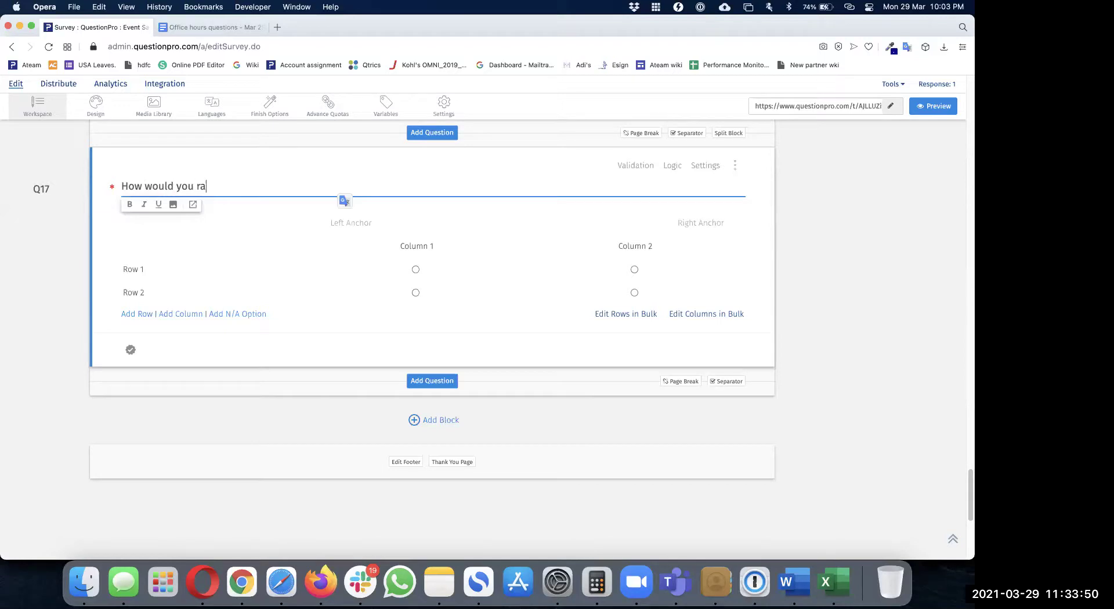
text(te the webinar?)
- Replace the matrix question's rows in bulk with Speakers, Content and Overall, and save them
click(639, 315)
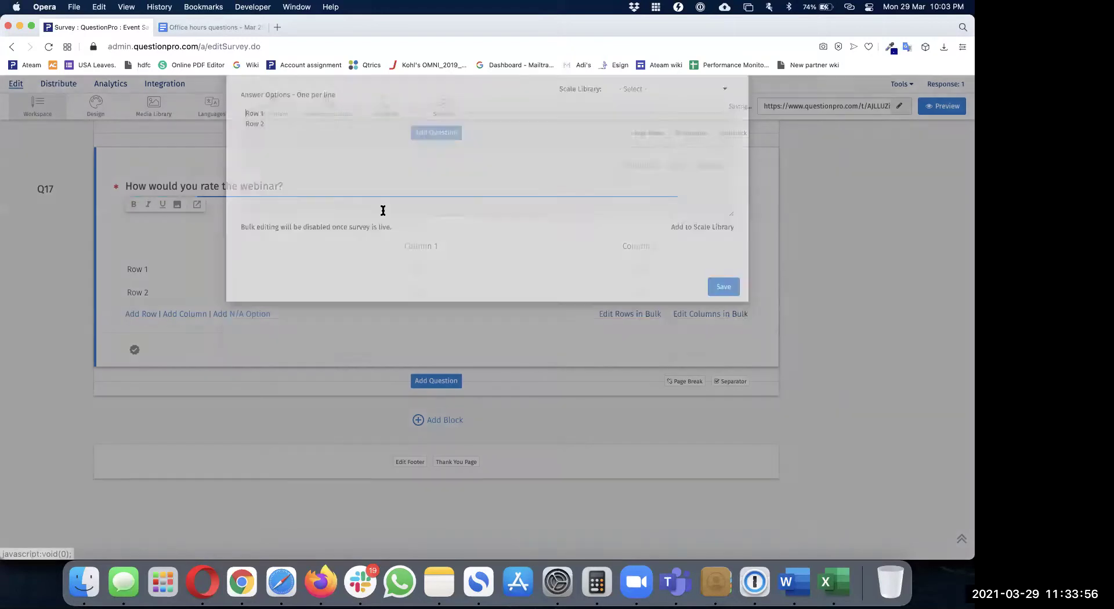
key(super+a)
text(Speakers)
key(Return)
text(Con)
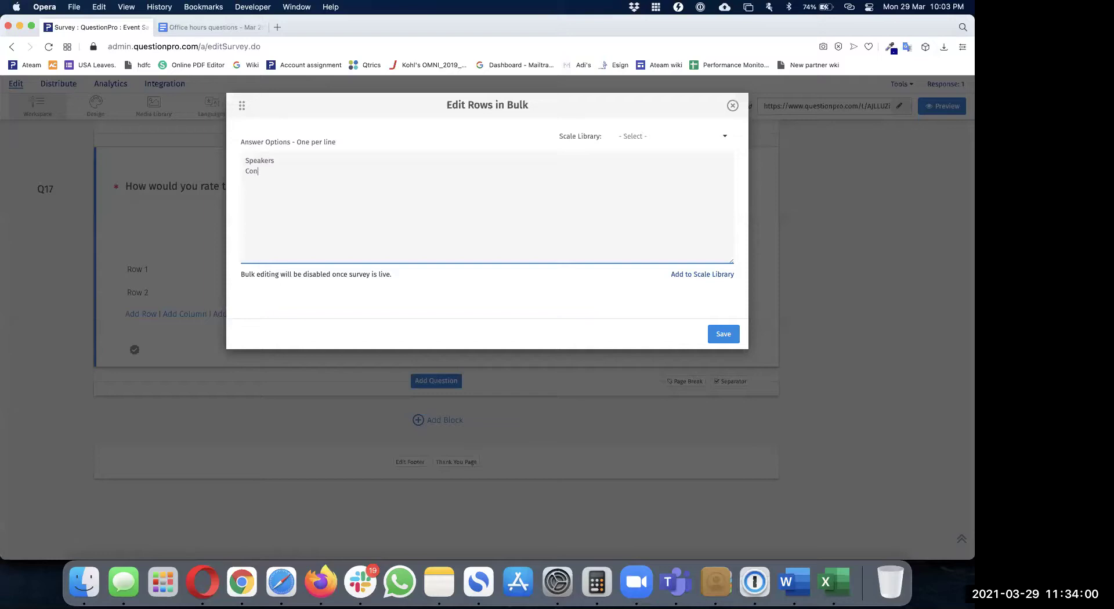
text(tent Over)
click(724, 343)
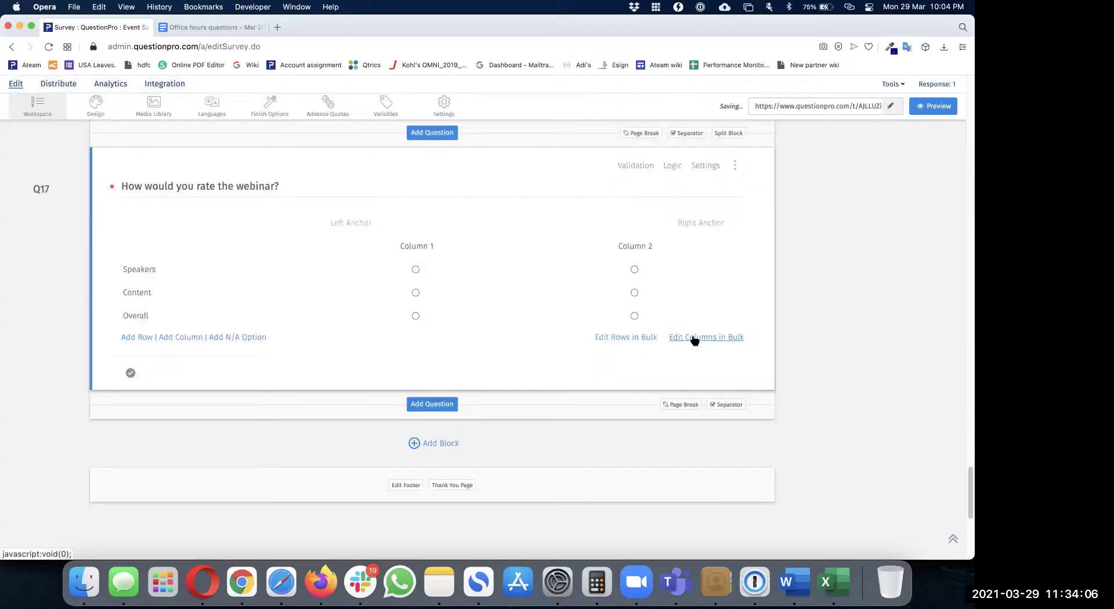
- Replace the webinar rating question's columns in bulk with the Much worse - Much better rating scale from the scale library, and save them
click(692, 339)
click(648, 139)
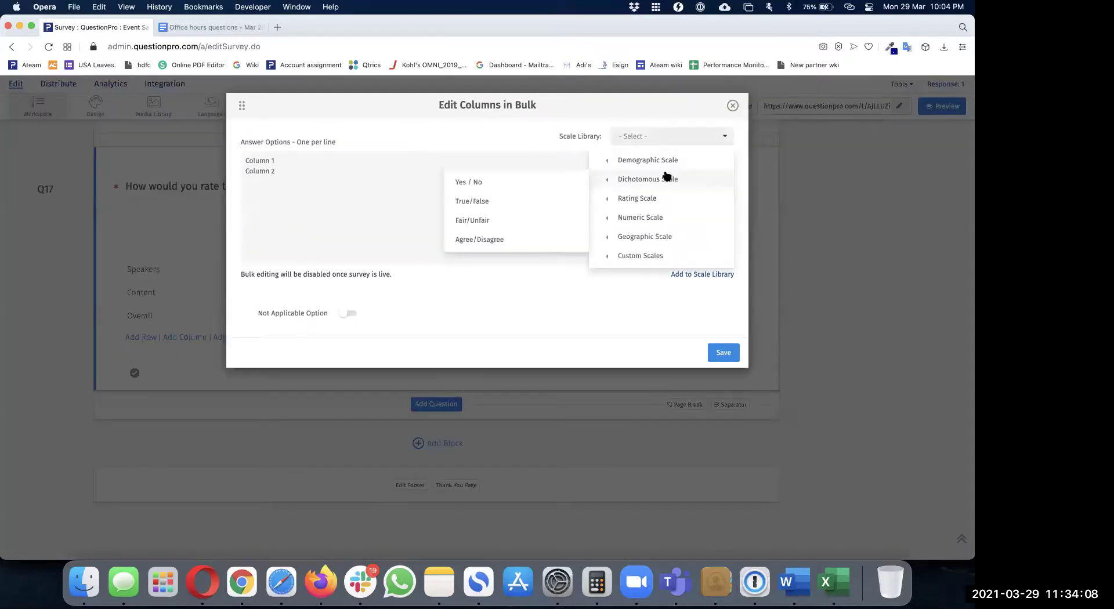
mouse_move(664, 204)
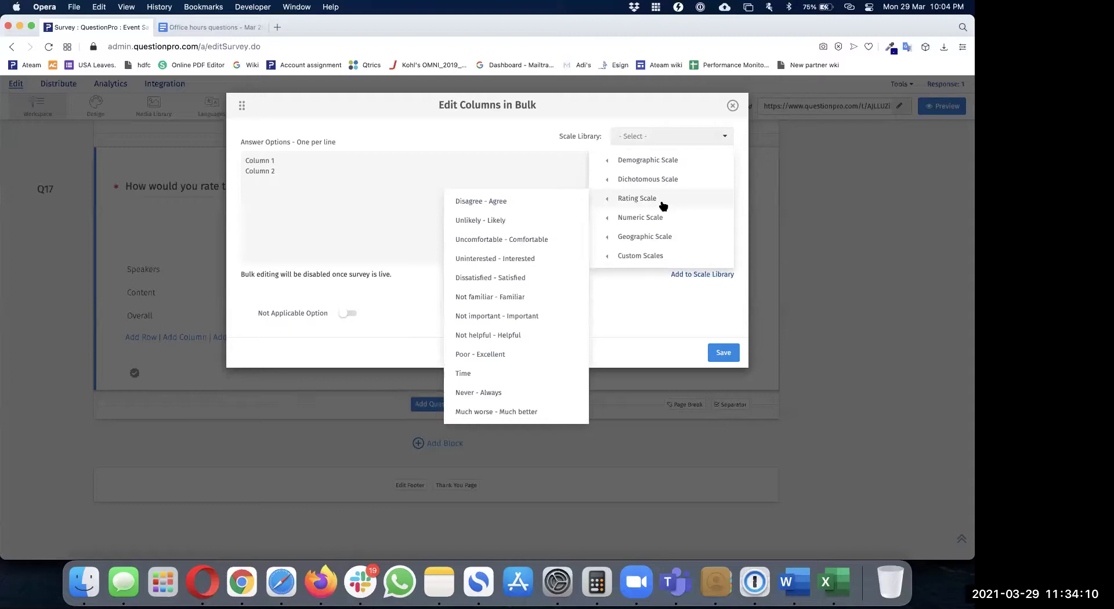
click(542, 338)
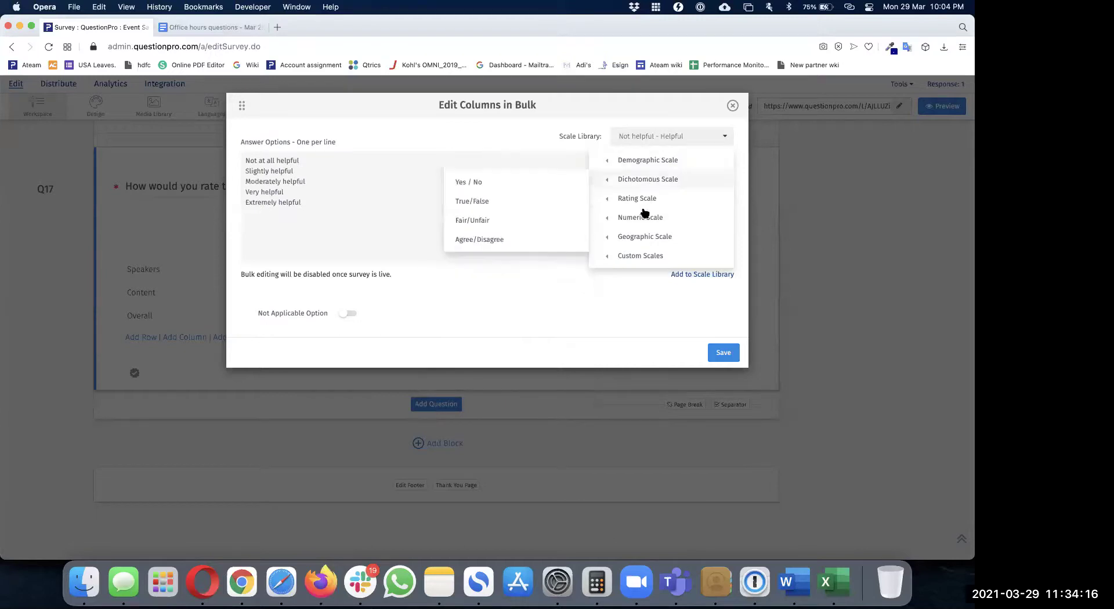
mouse_move(615, 199)
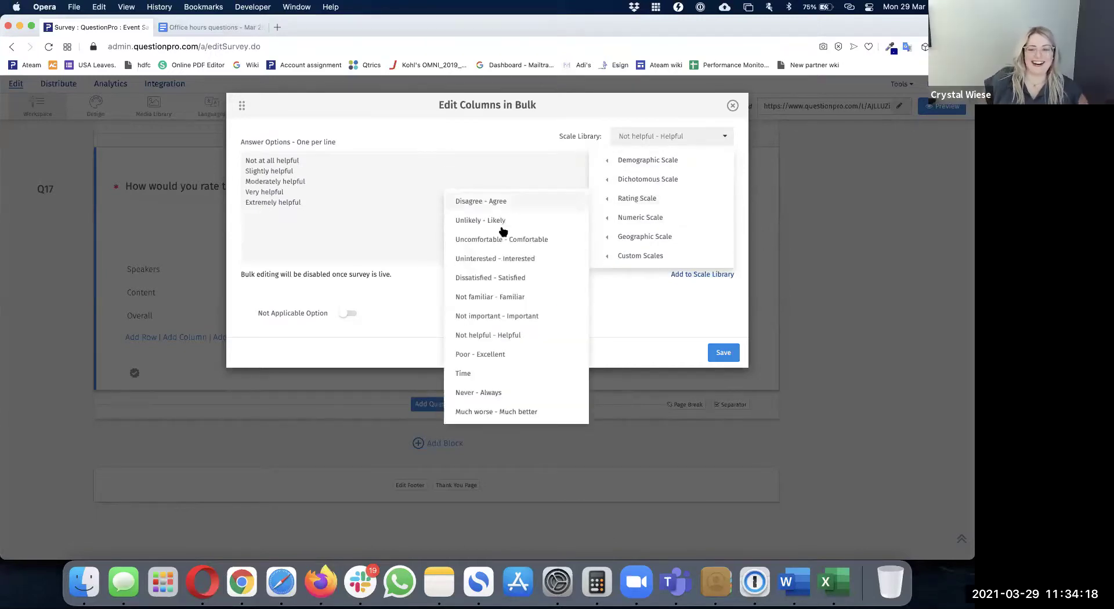
click(528, 413)
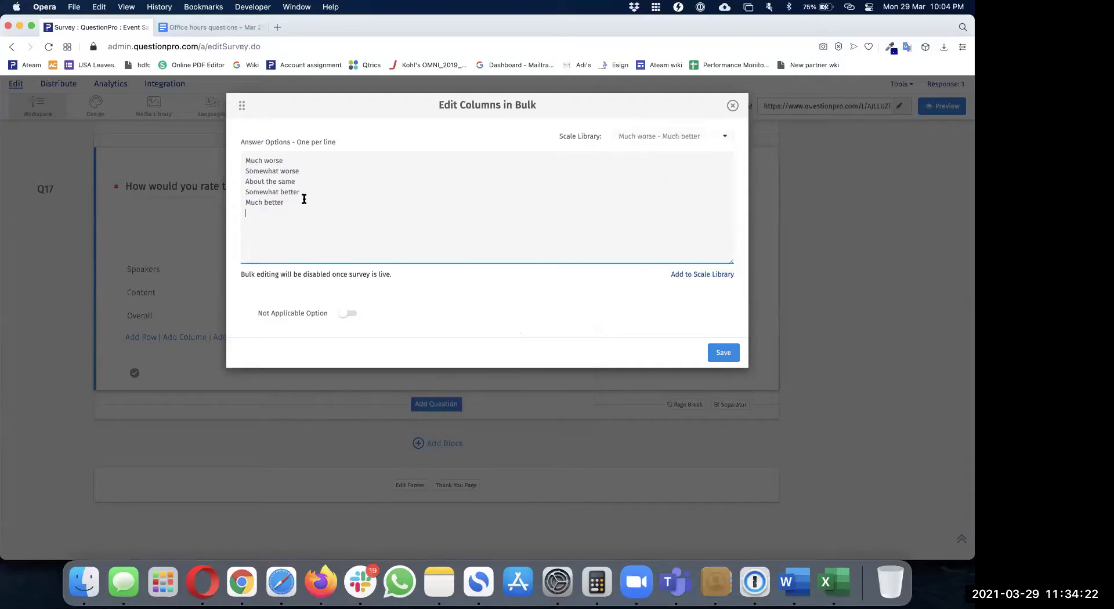
click(724, 353)
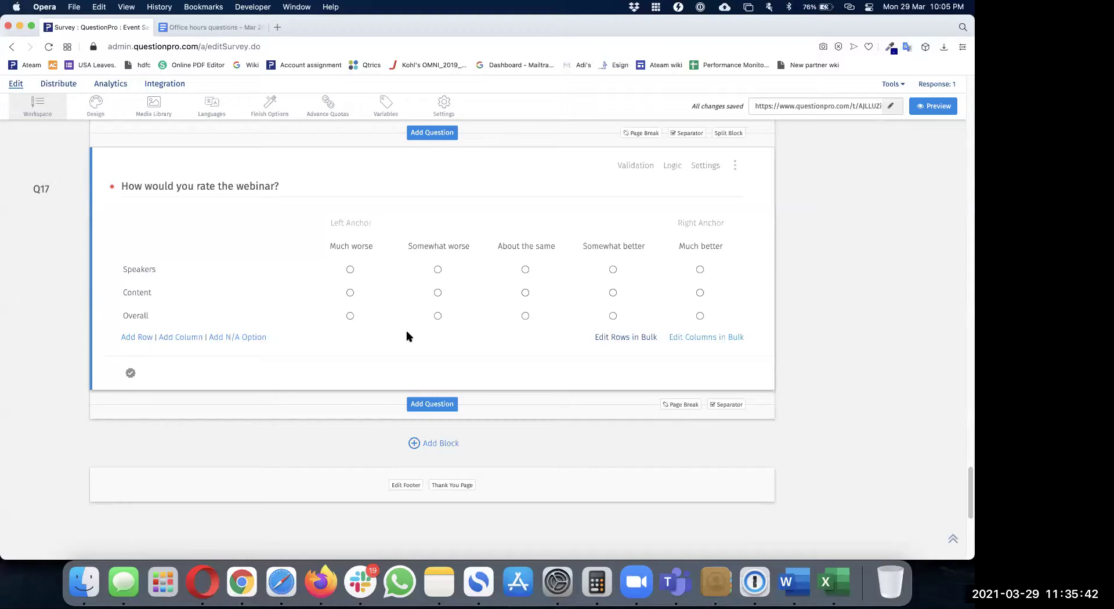
- Open the webinar rating question's settings and examine the available column display order options
click(349, 255)
click(705, 166)
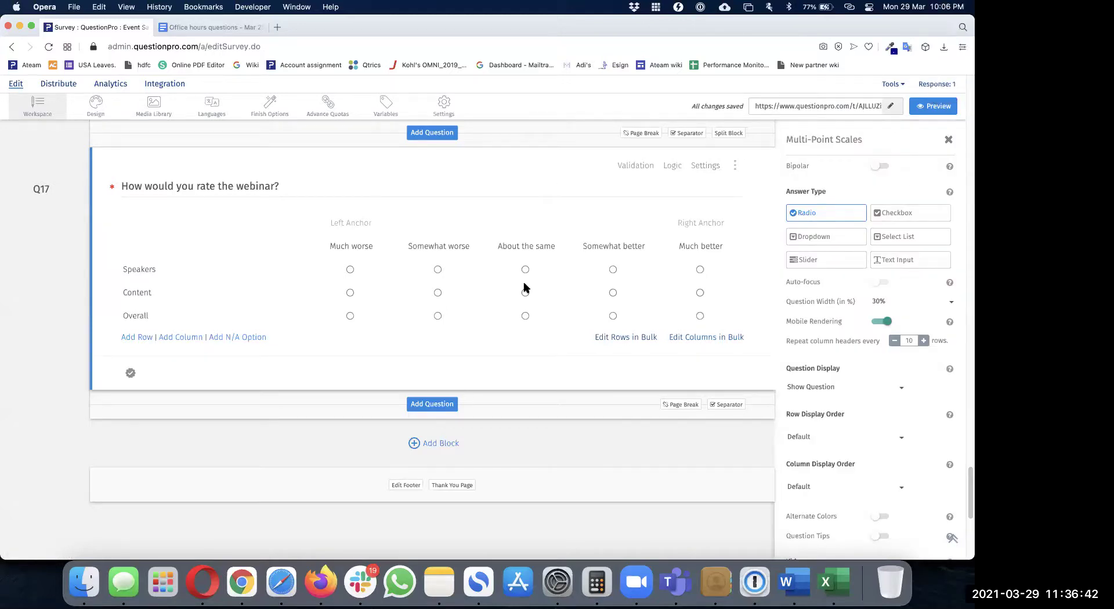
click(816, 491)
scroll(814, 490, down, 3)
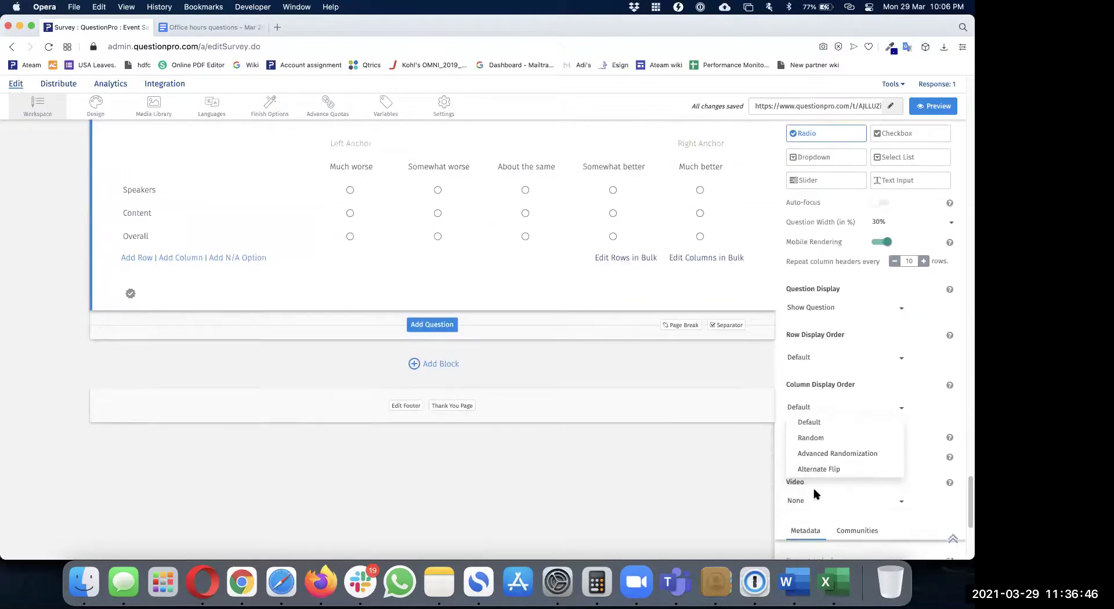
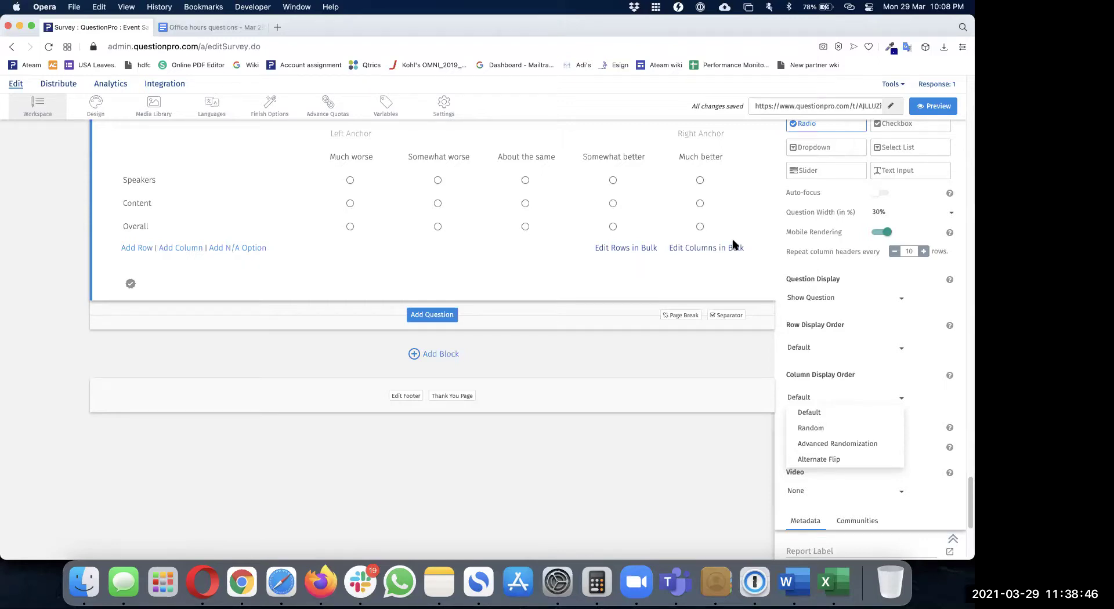
- Set the scale type of the question about recommending the event to a friend or colleague (Q6) to Nominal - Categorical
scroll(690, 342, up, 1)
scroll(691, 342, up, 2)
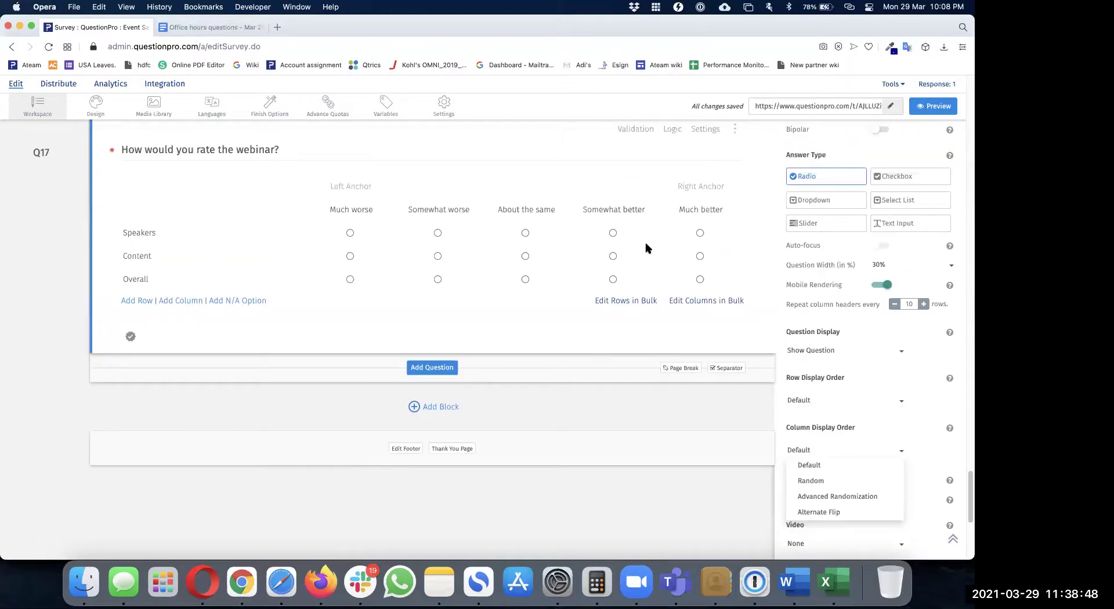
scroll(647, 243, up, 10)
scroll(125, 386, up, 8)
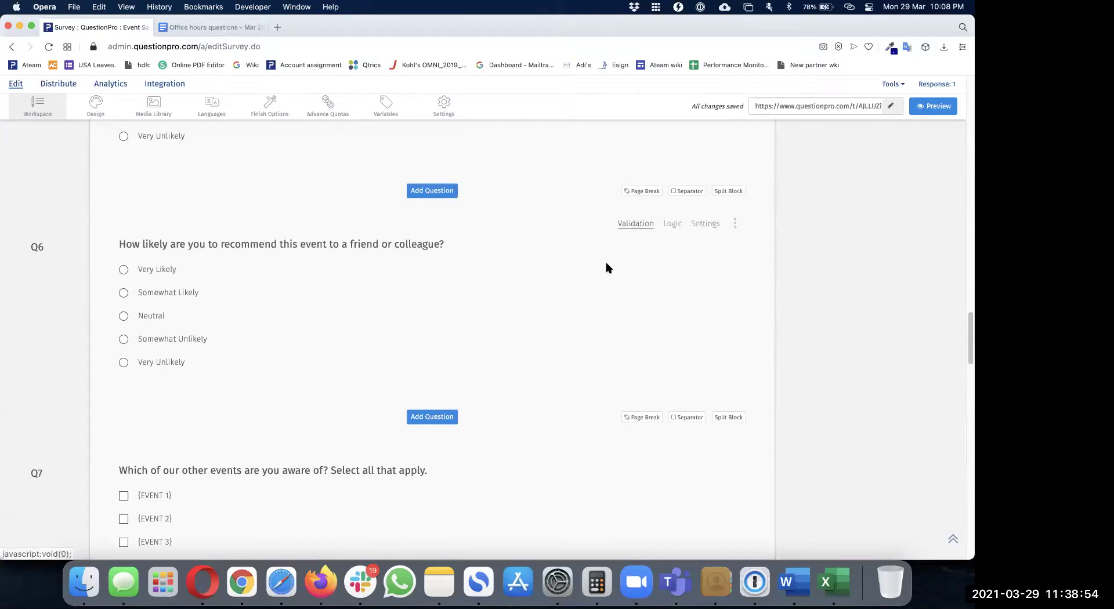
click(684, 255)
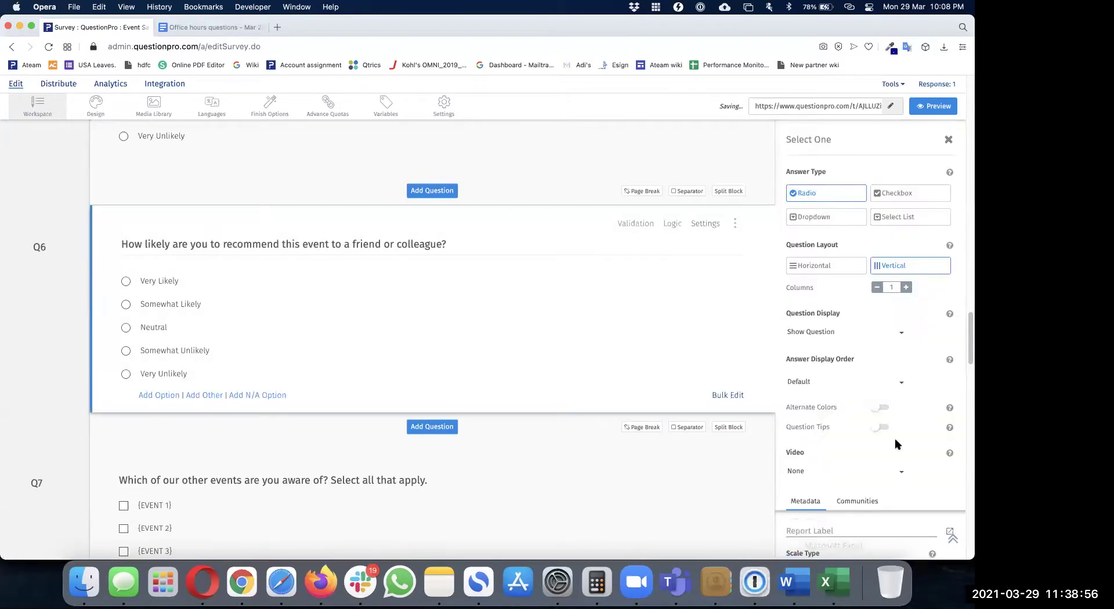
scroll(895, 442, down, 5)
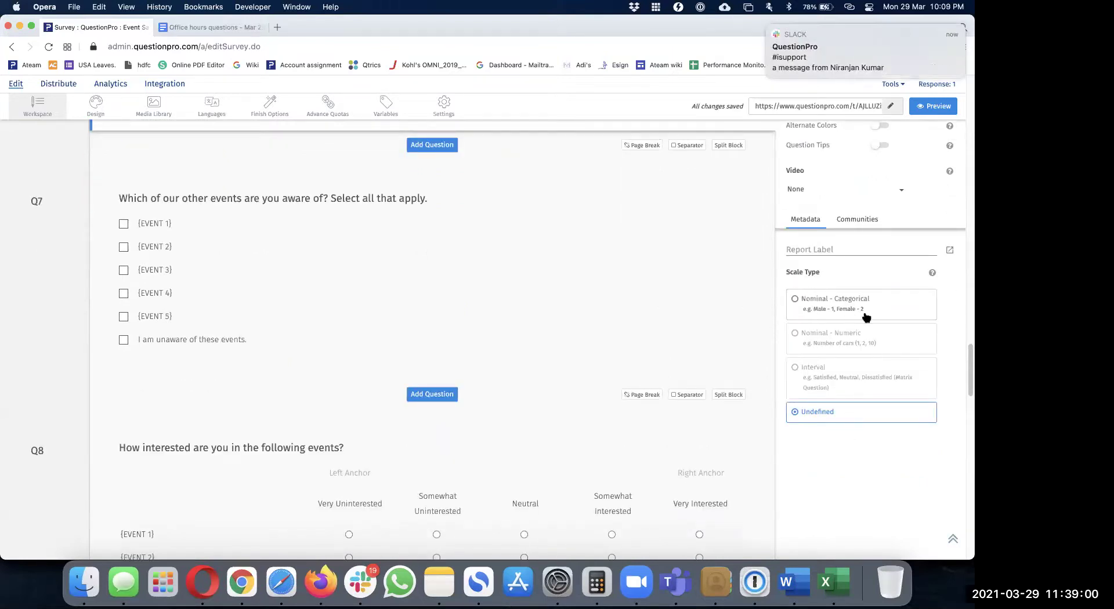
click(866, 311)
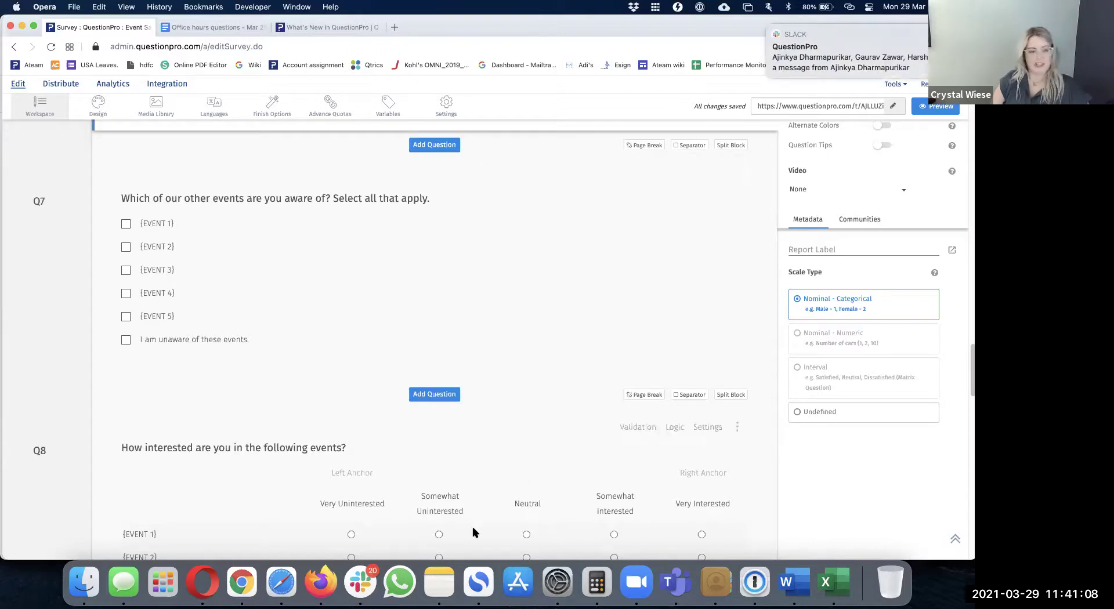
- Quit the Slack application that is running in the background
right_click(364, 589)
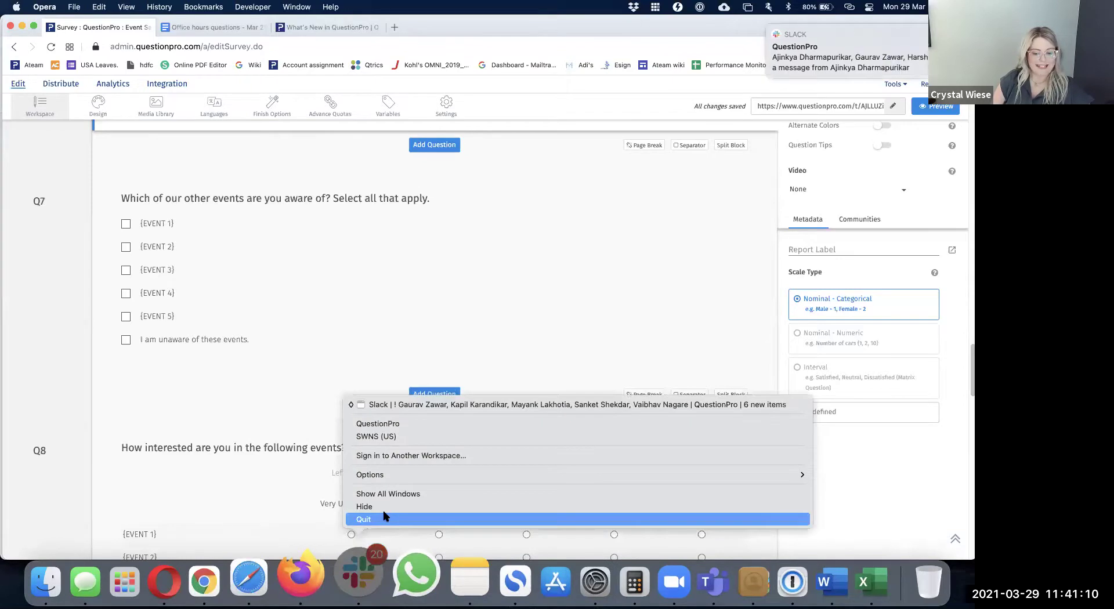
click(385, 517)
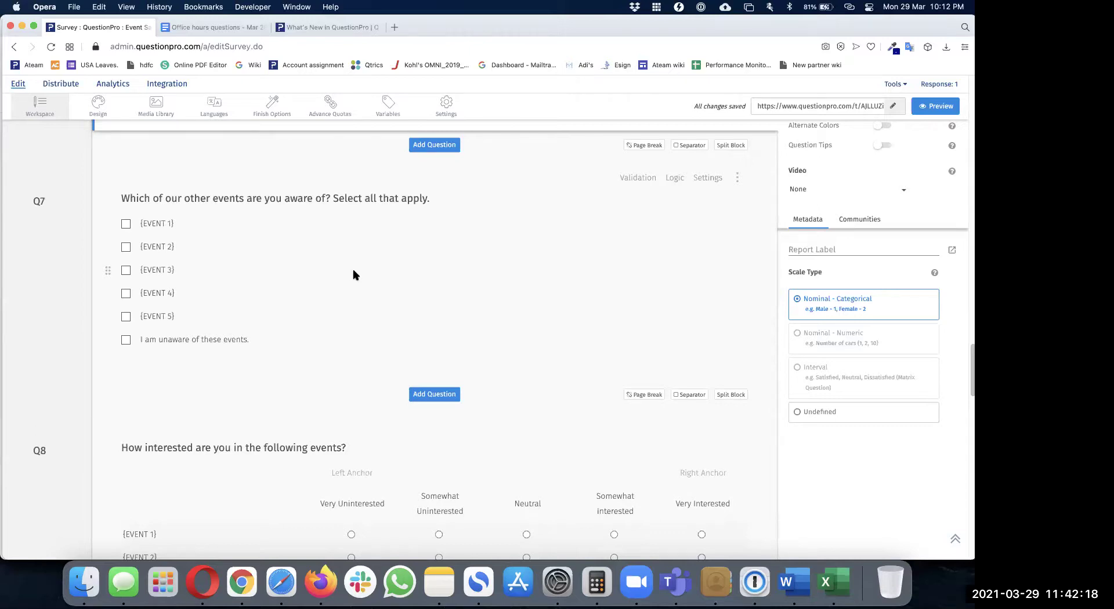
- Open the survey's finish options and change the finish type to Thank You Page
click(285, 116)
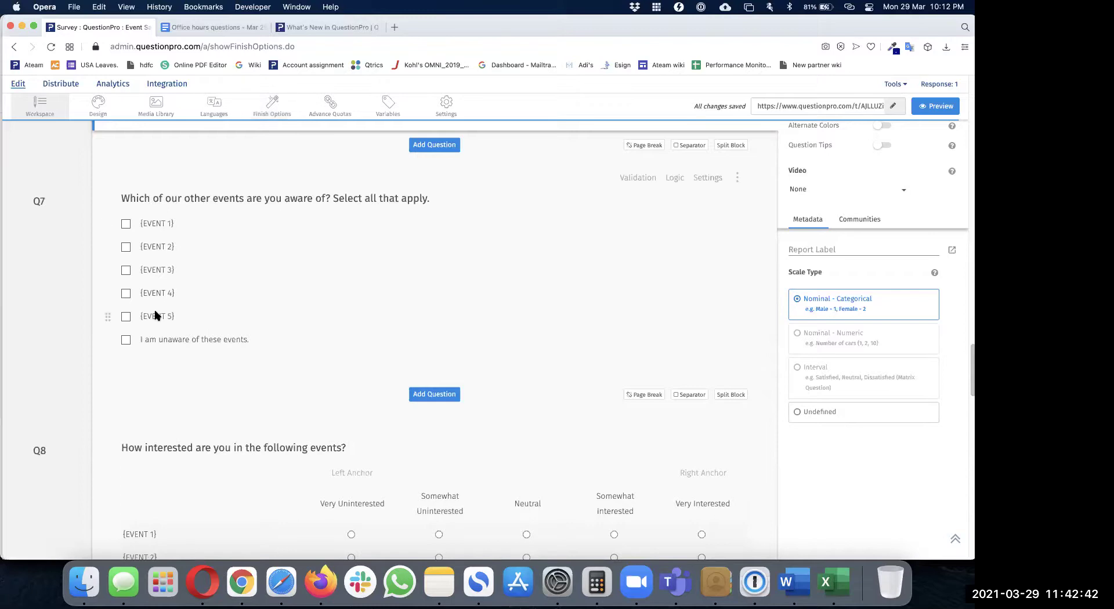
scroll(155, 316, up, 3)
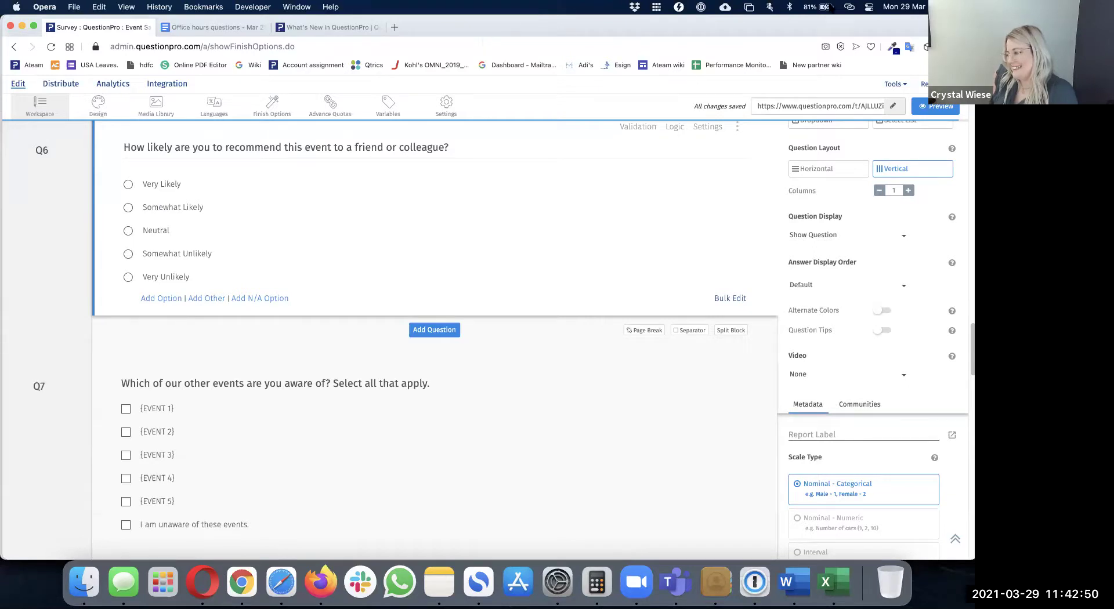
click(847, 7)
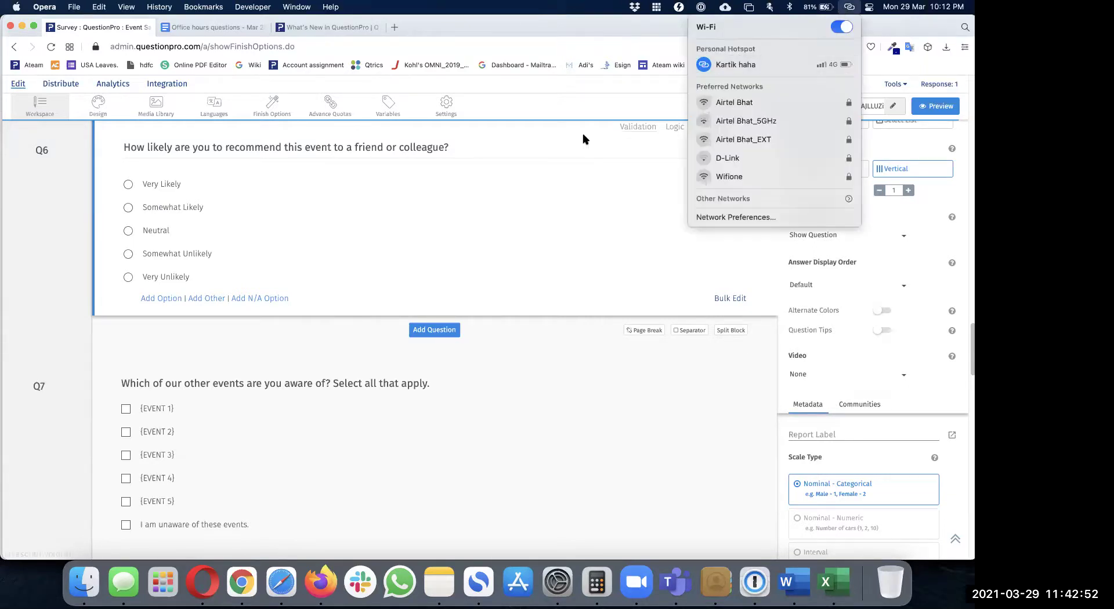
click(51, 298)
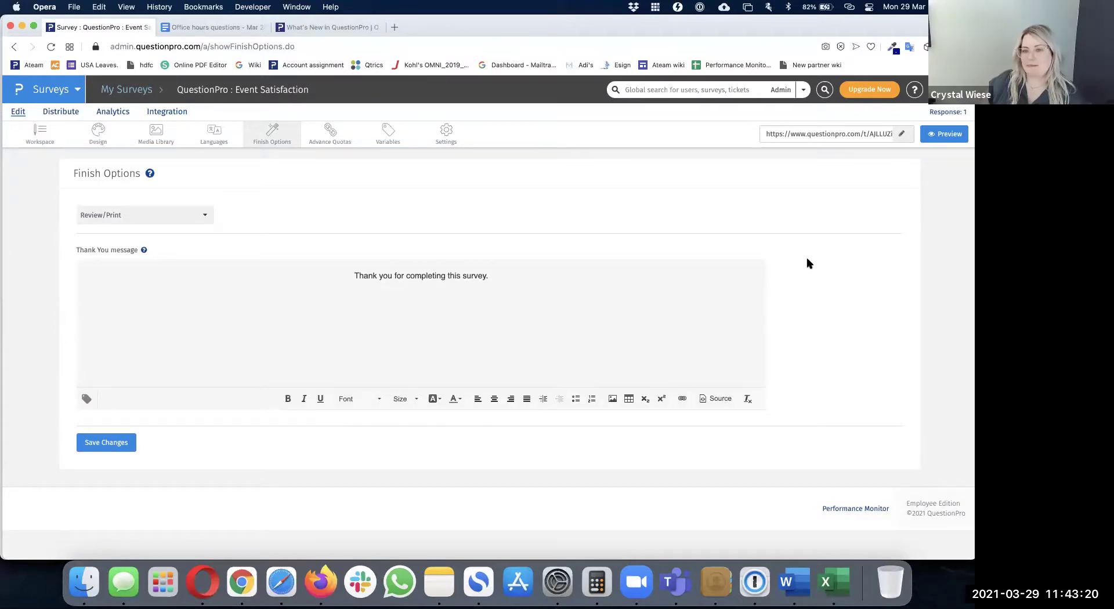
click(169, 224)
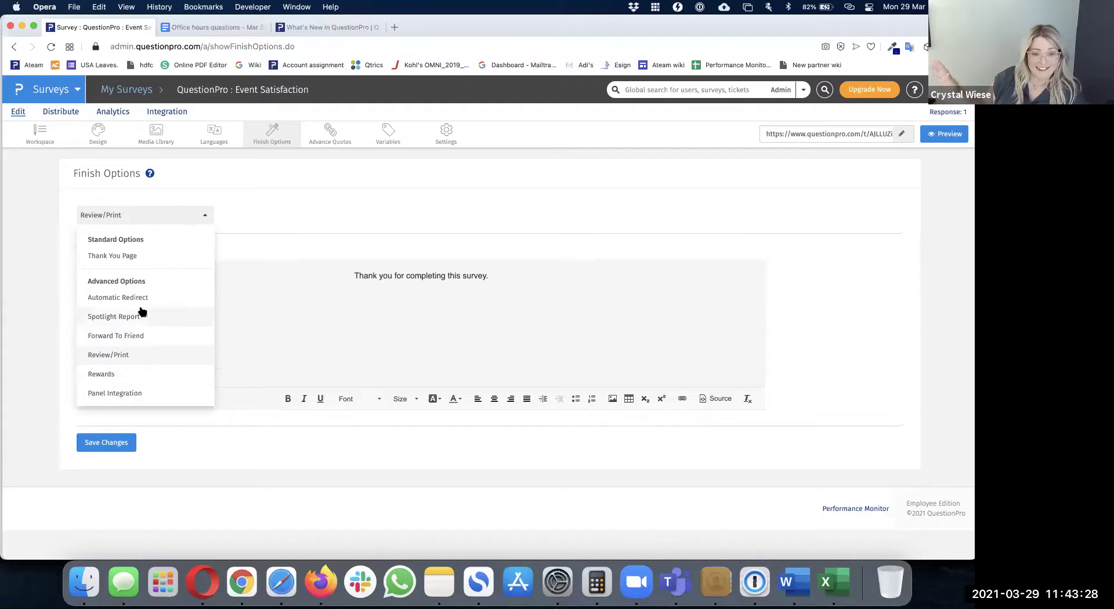
click(134, 256)
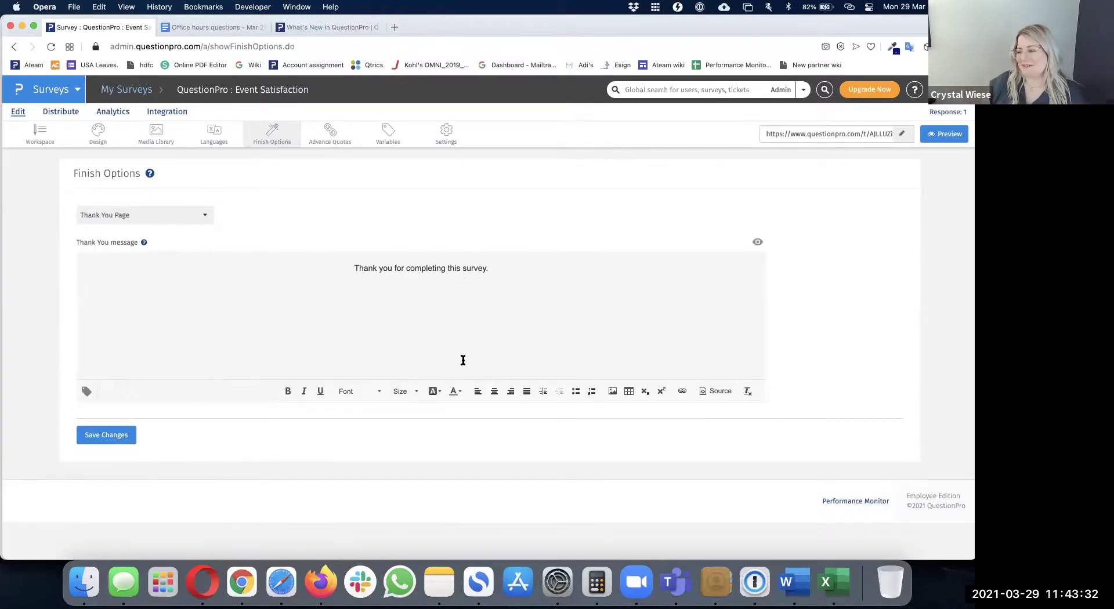
- Add a second line to the thank you message reading "Click here to download your completion certificate"
click(514, 268)
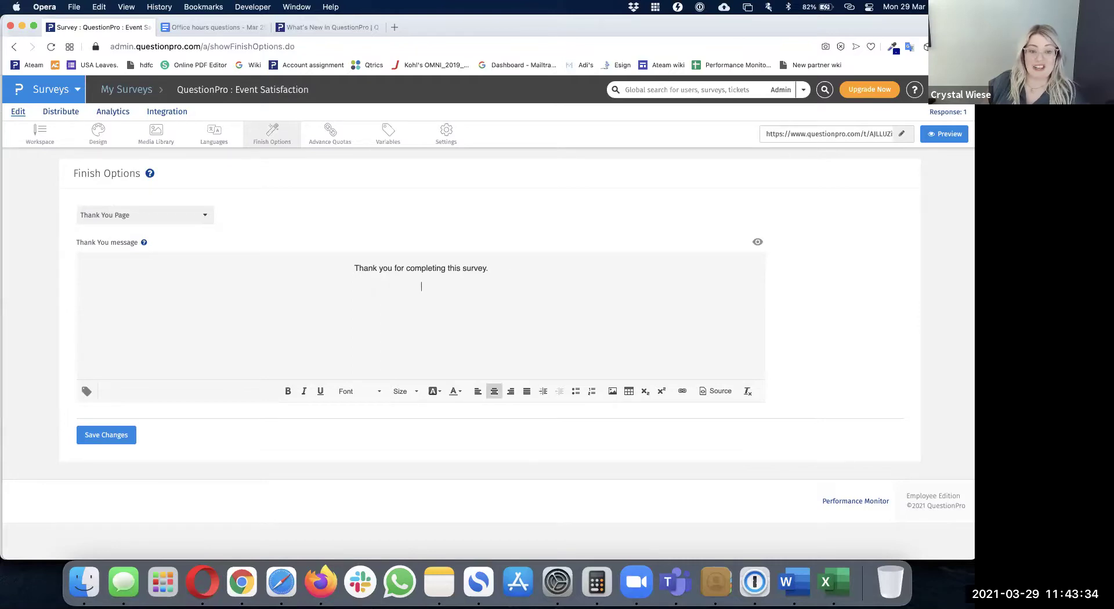
text(Click )
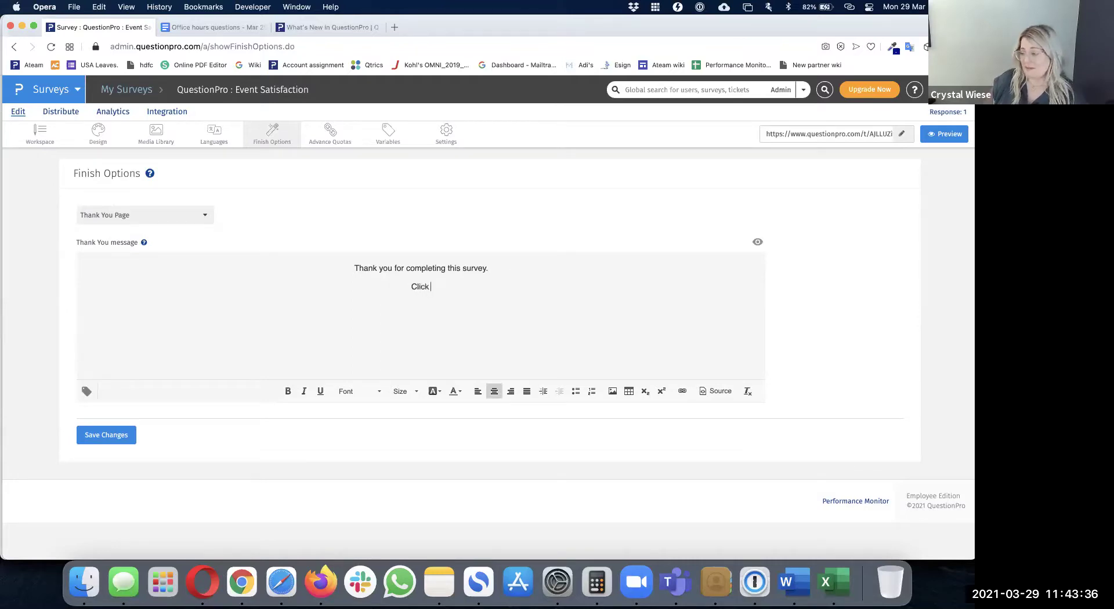
text(here to download the )
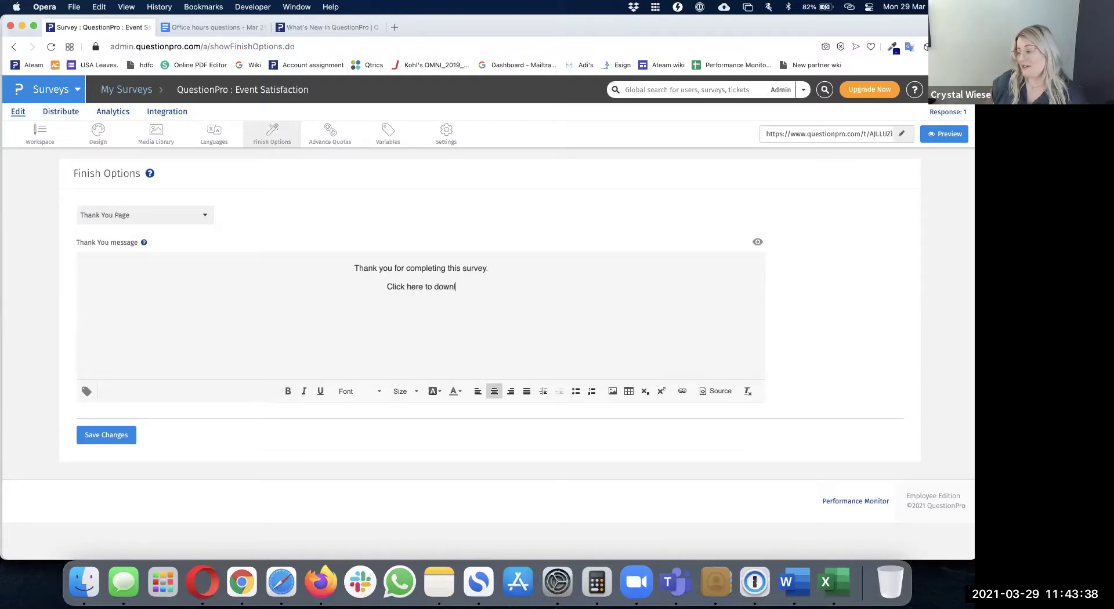
text(c)
key(BackSpace)
key(BackSpace)
key(BackSpace)
key(BackSpace)
key(BackSpace)
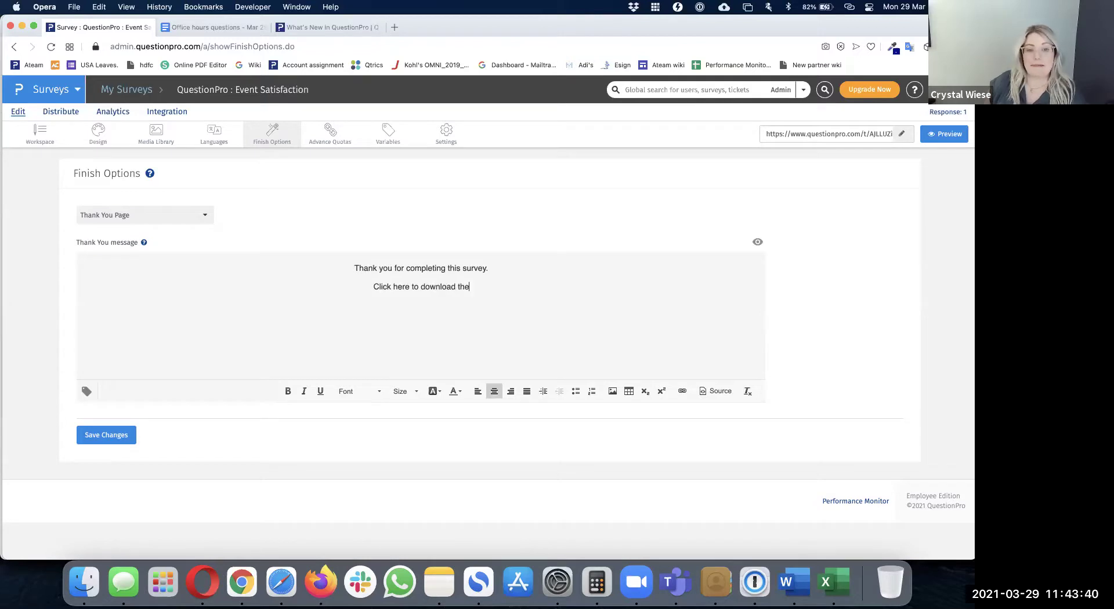
text(your co)
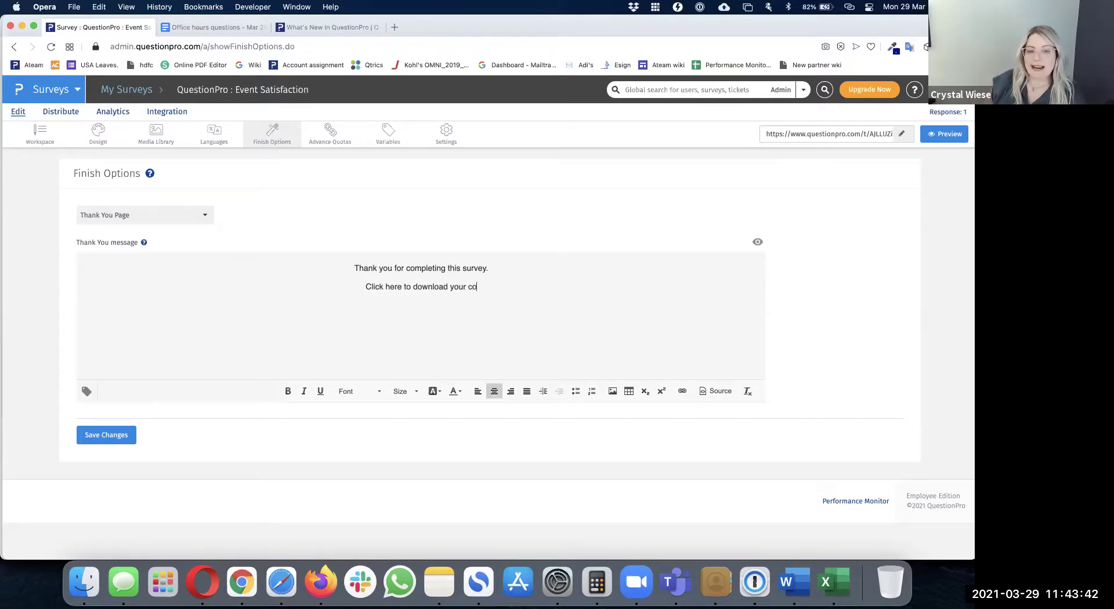
text(mpletion c)
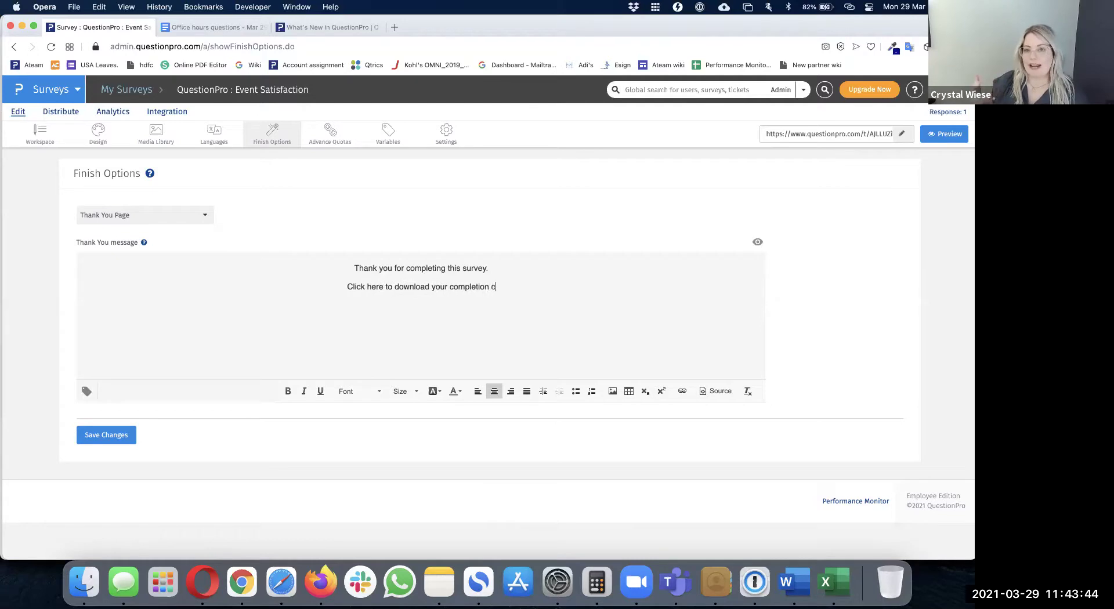
text(ertificate)
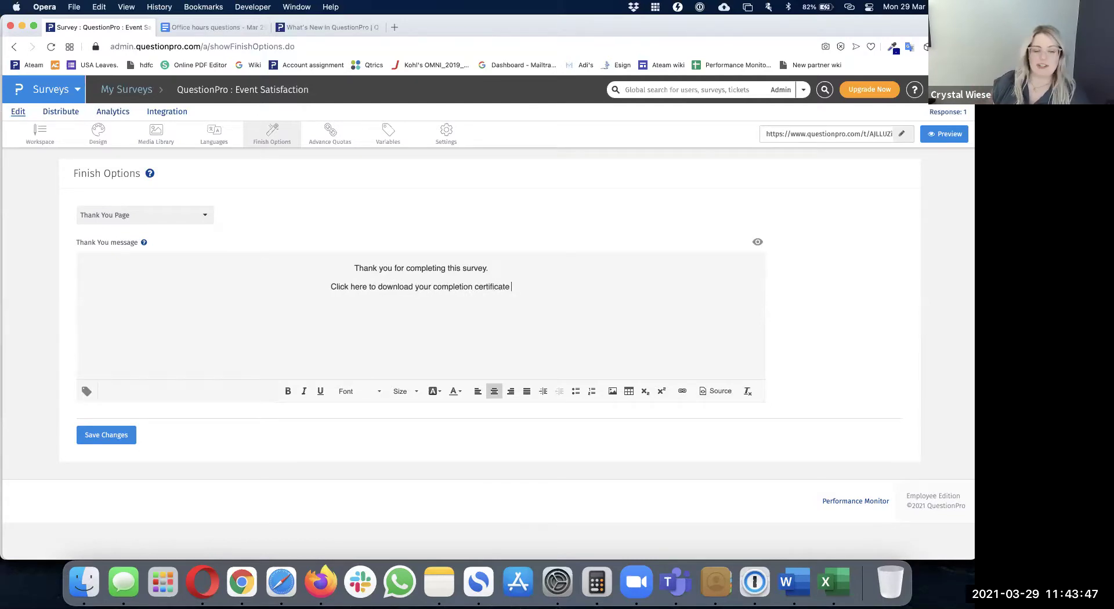
key(shift+super+Left)
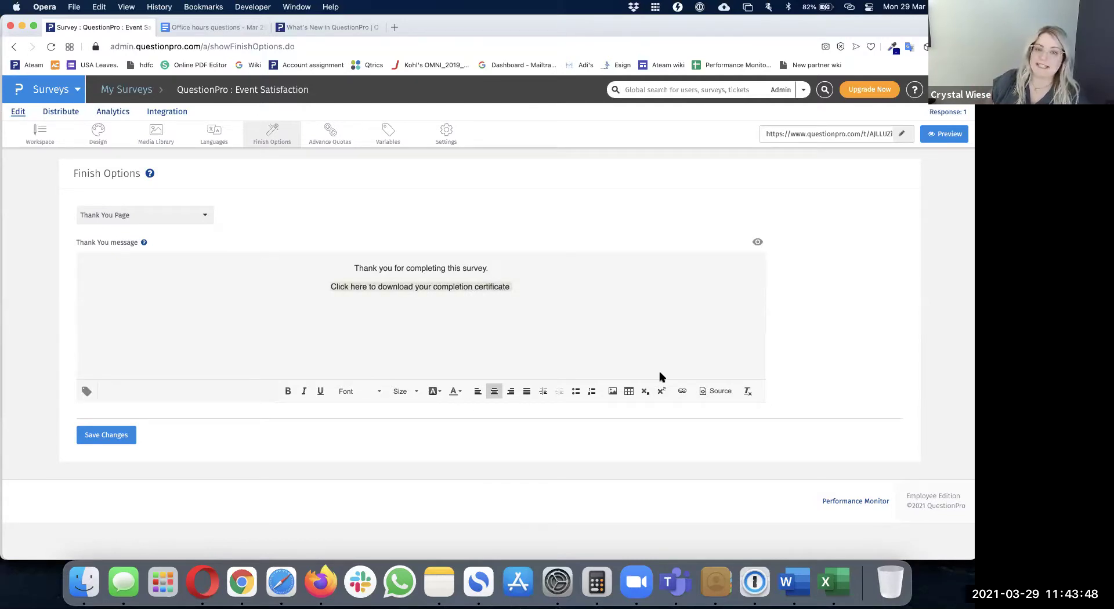
click(684, 397)
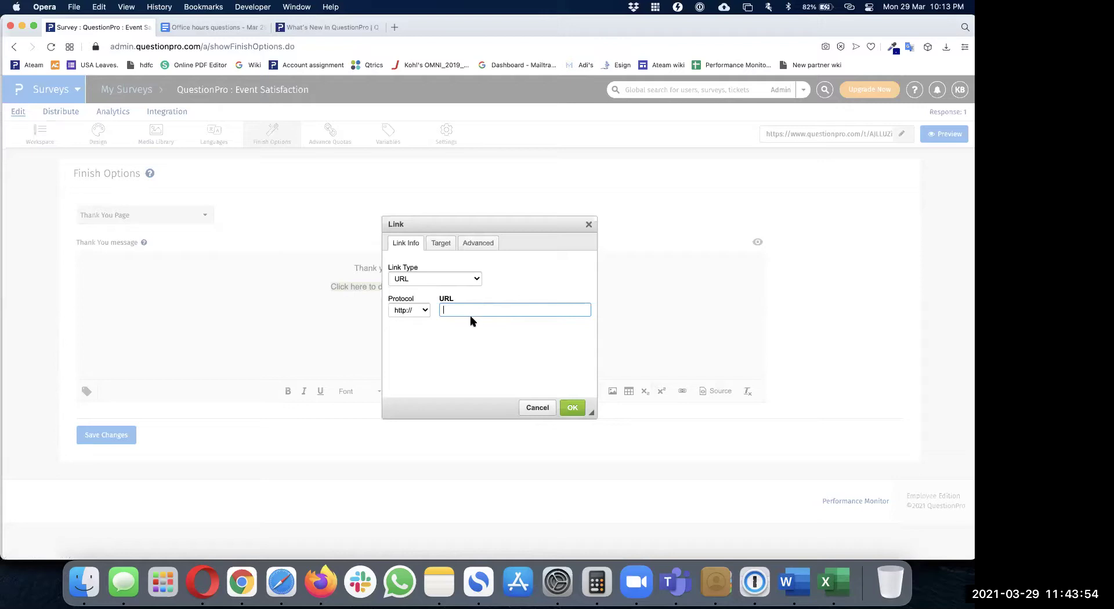
click(588, 226)
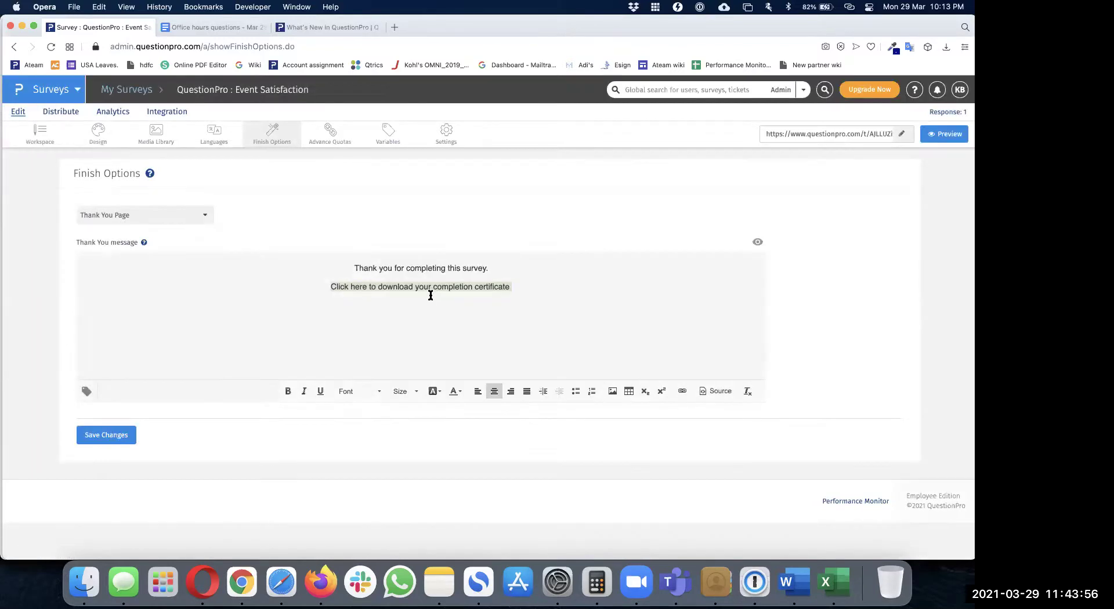
click(682, 391)
text(www.)
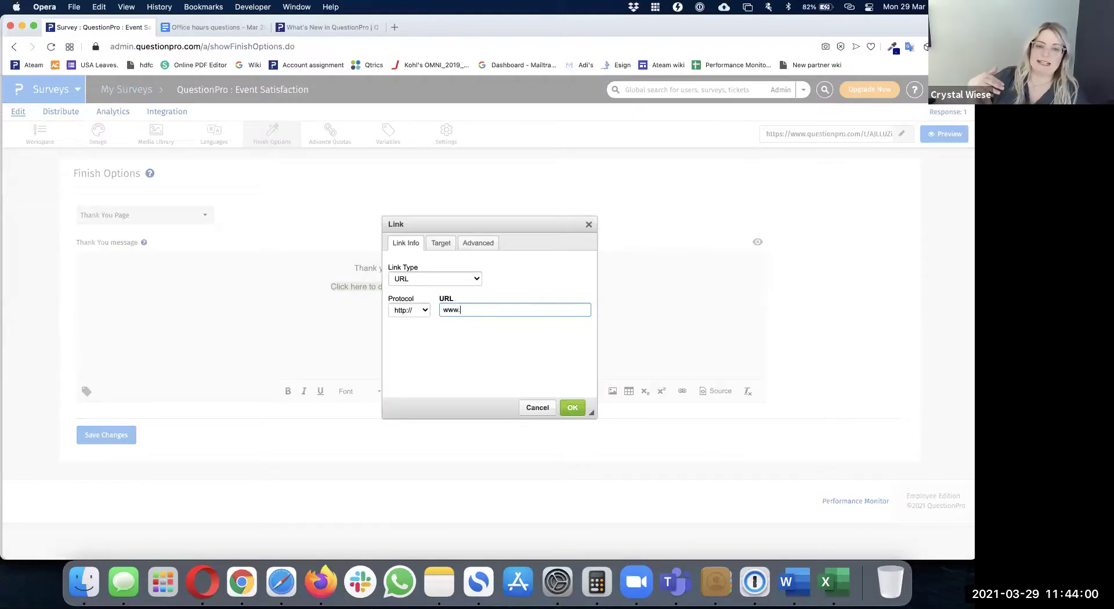
text(questionpro)
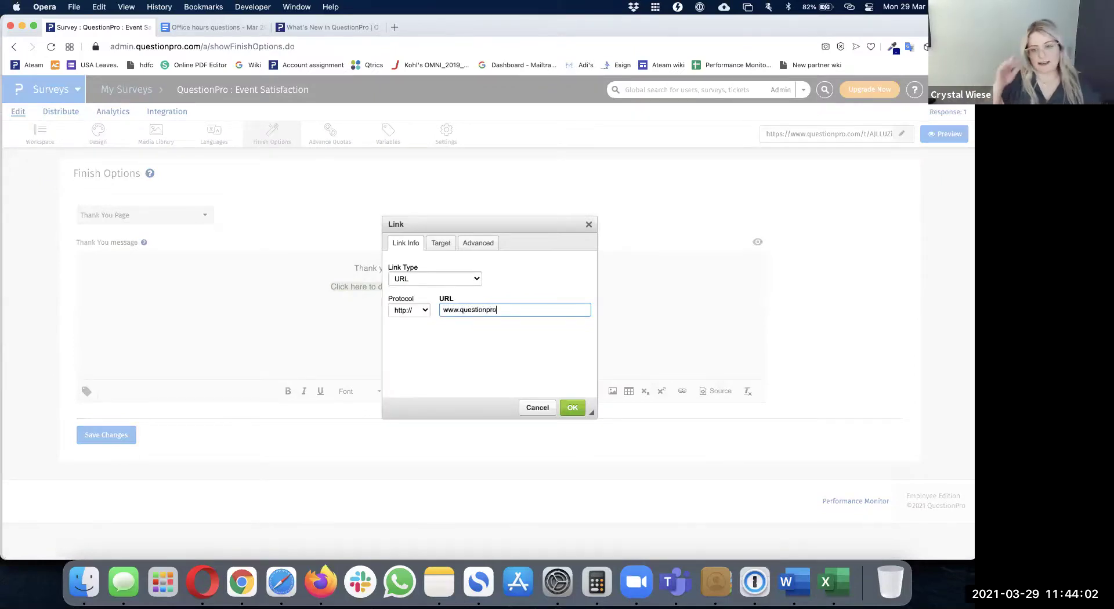
text(.com/download)
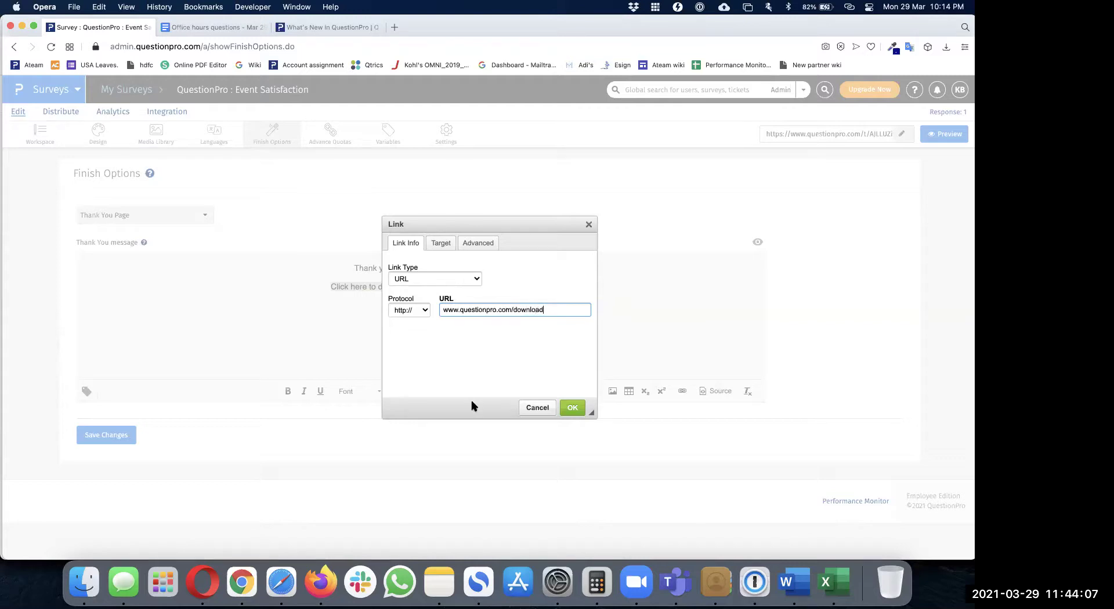
click(571, 407)
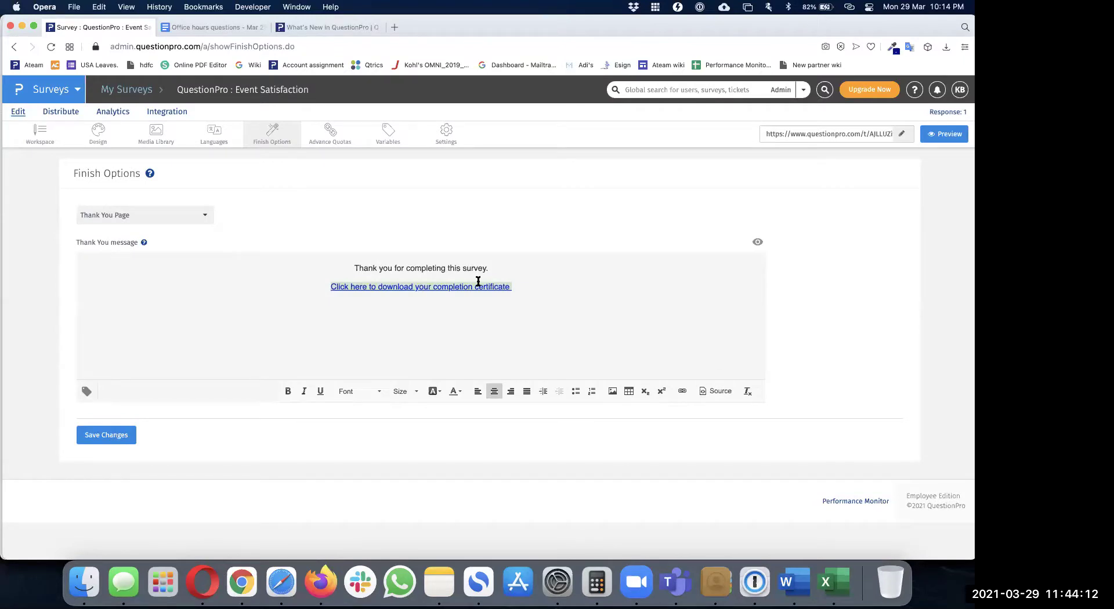
click(430, 359)
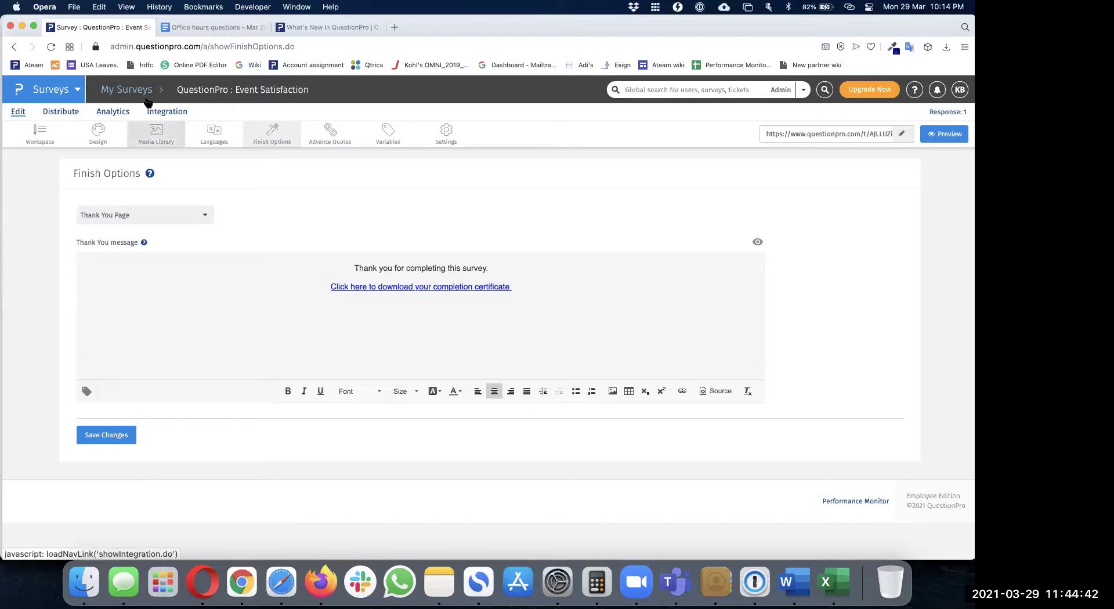
- Open the survey's analytics dashboard and create a new dashboard named "Manager dashboard"
click(121, 111)
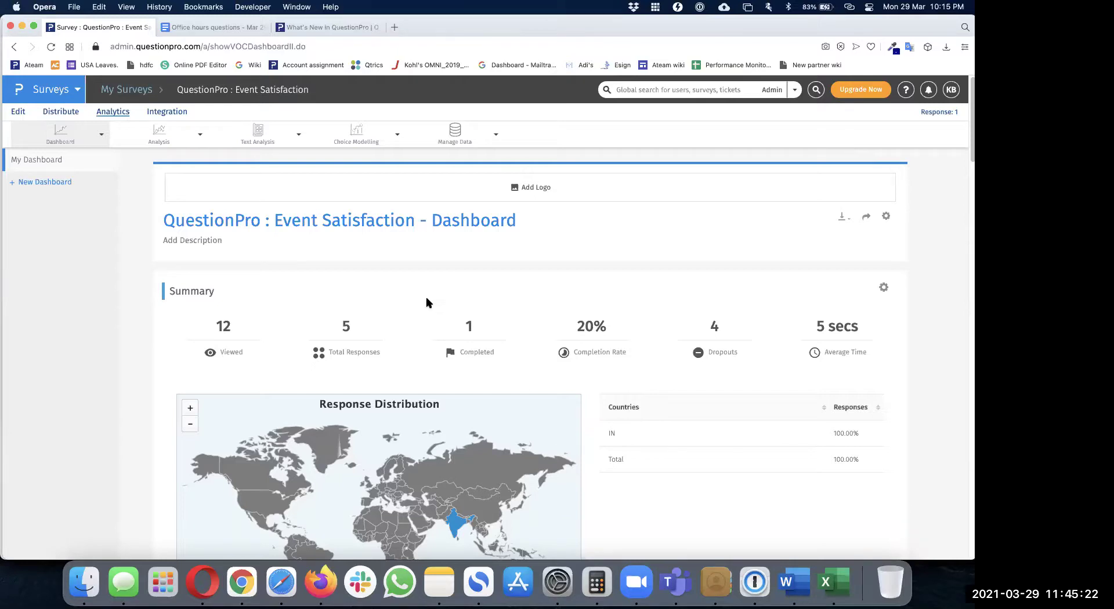
click(62, 182)
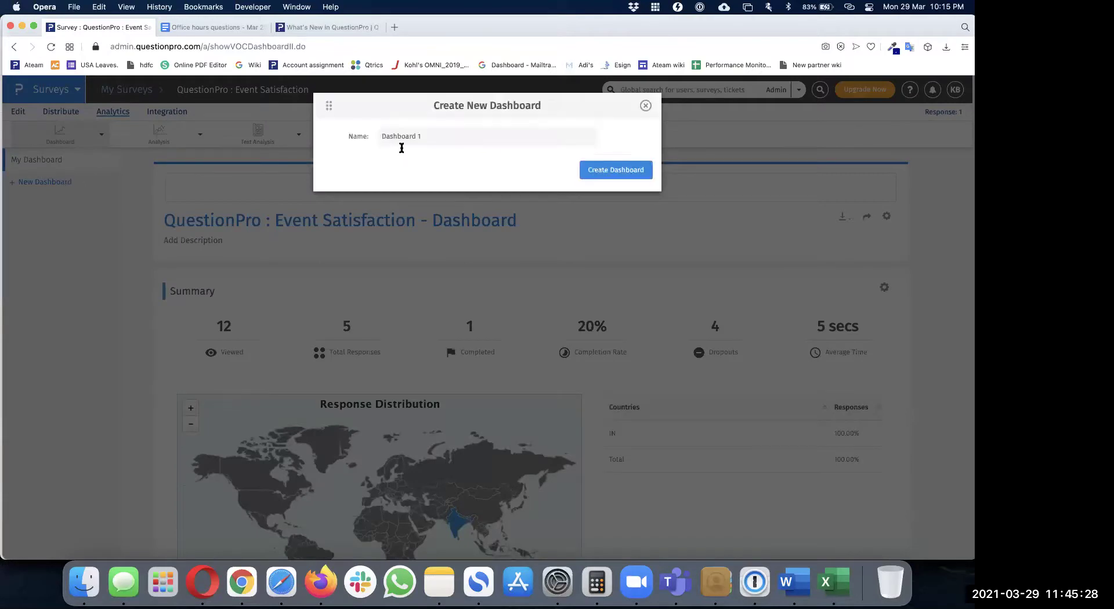
double_click(437, 137)
triple_click(436, 138)
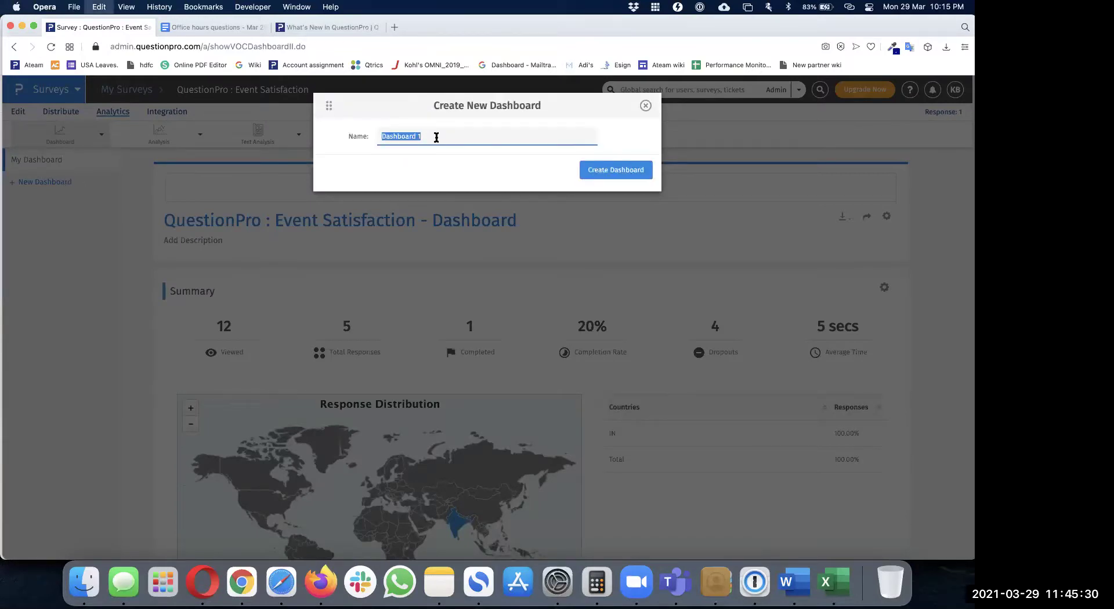
text(Manager dashboard)
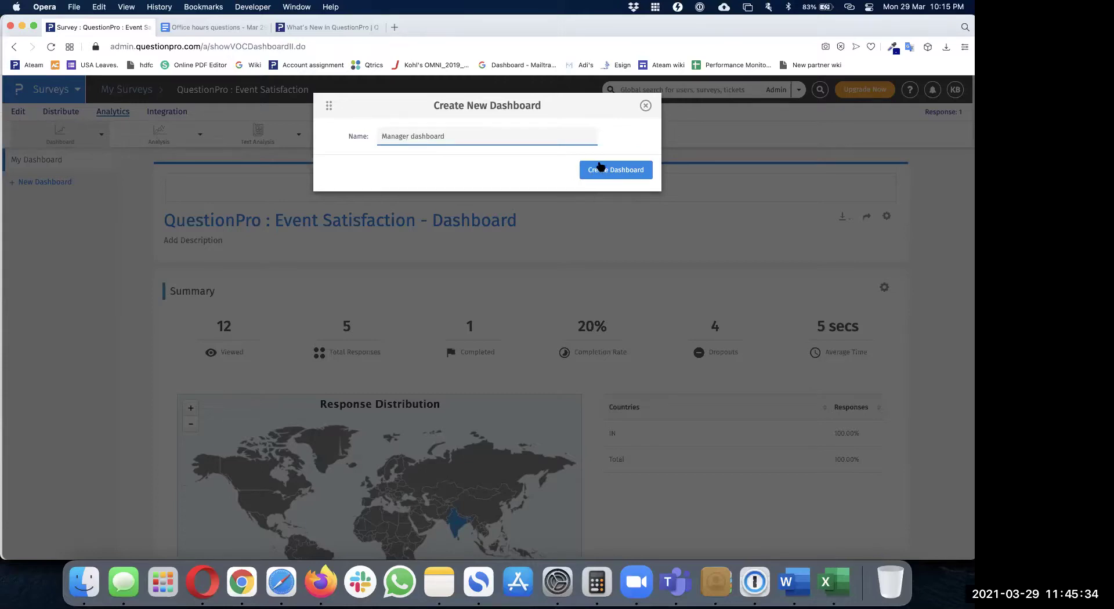
click(600, 167)
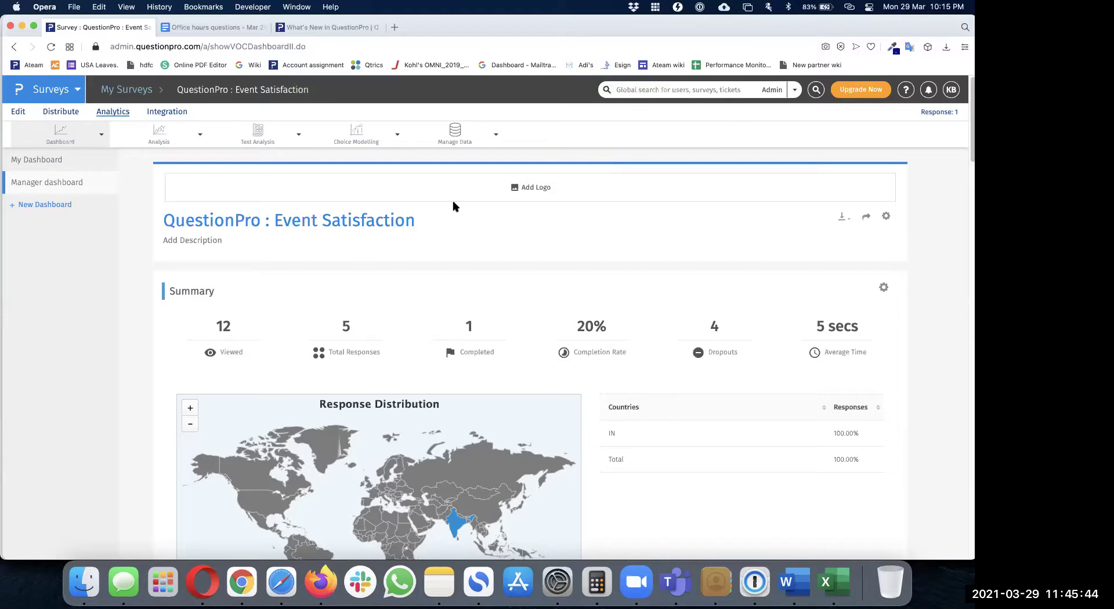
- Look at the logo and description options in the header of the Manager dashboard
click(493, 189)
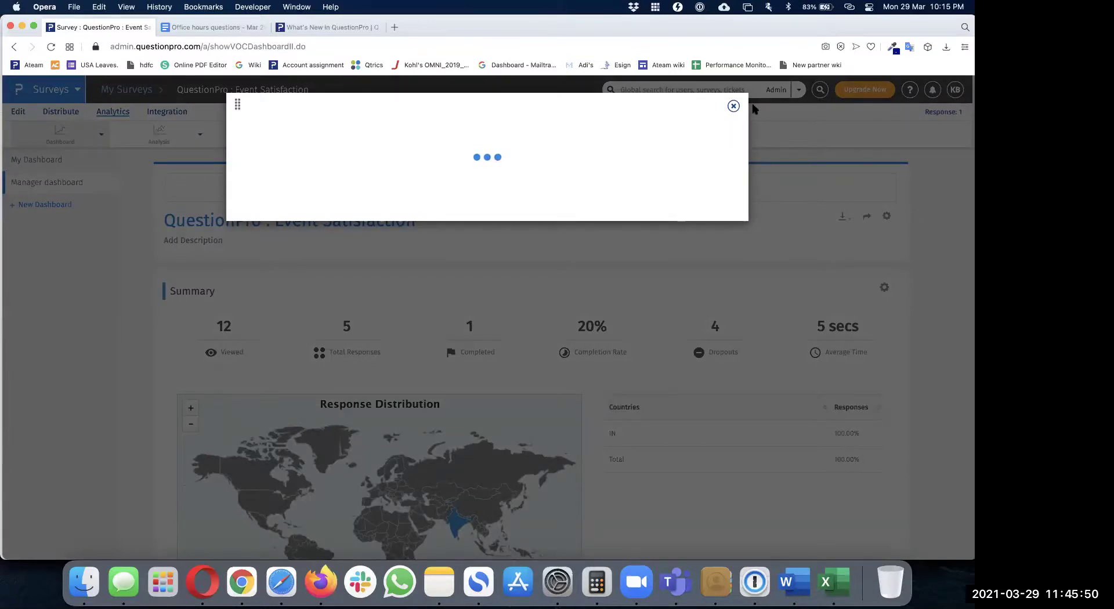
click(732, 106)
click(246, 241)
scroll(374, 286, down, 3)
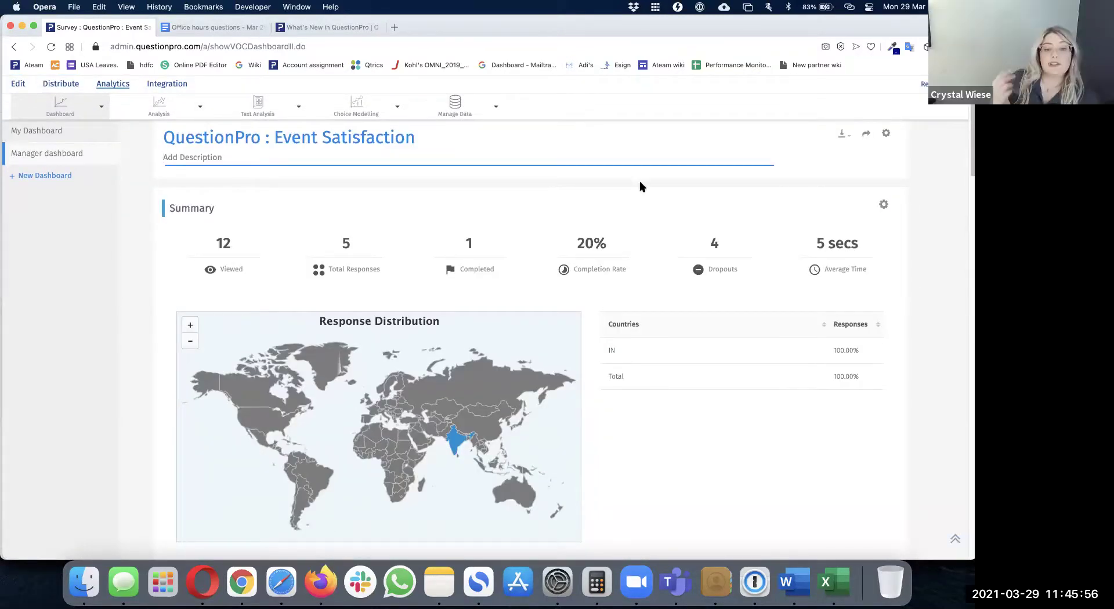
scroll(639, 184, up, 3)
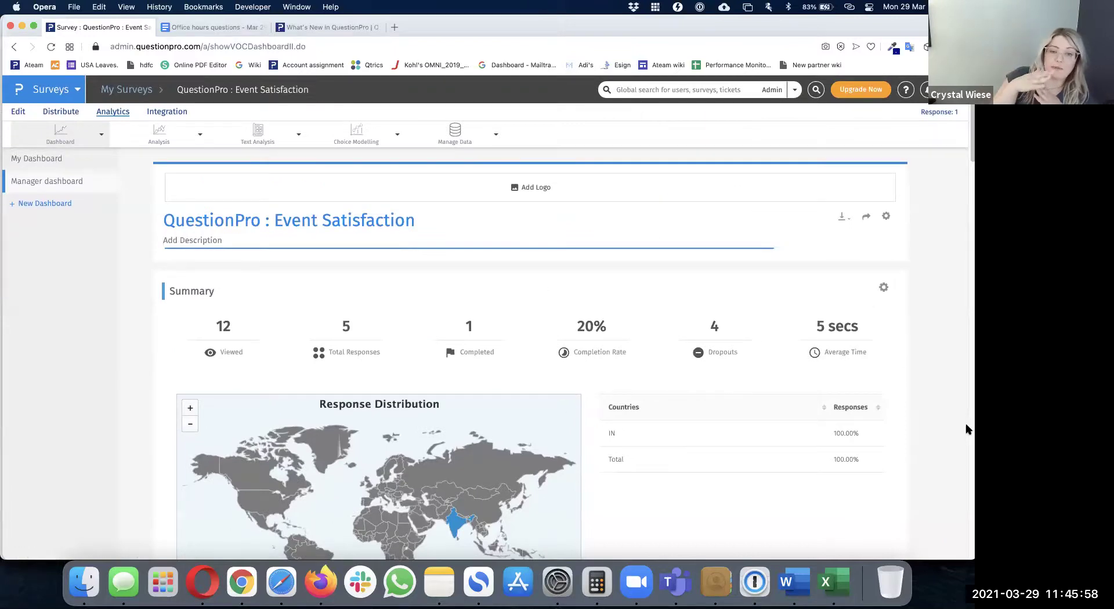
- Review the Manager dashboard's filter, display, general and design settings, and its export formats
click(891, 219)
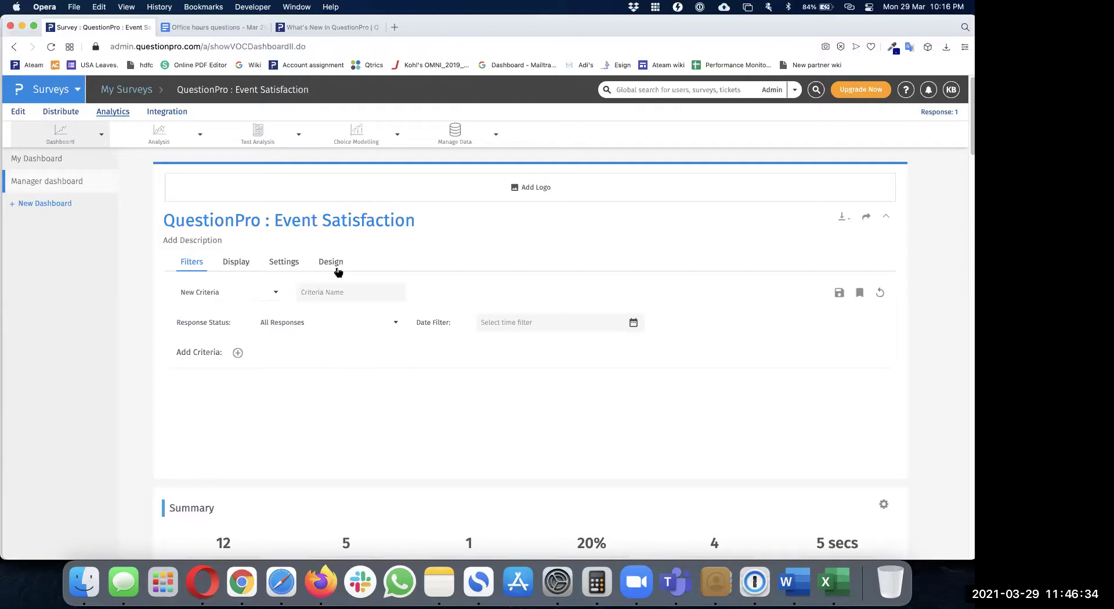
click(236, 265)
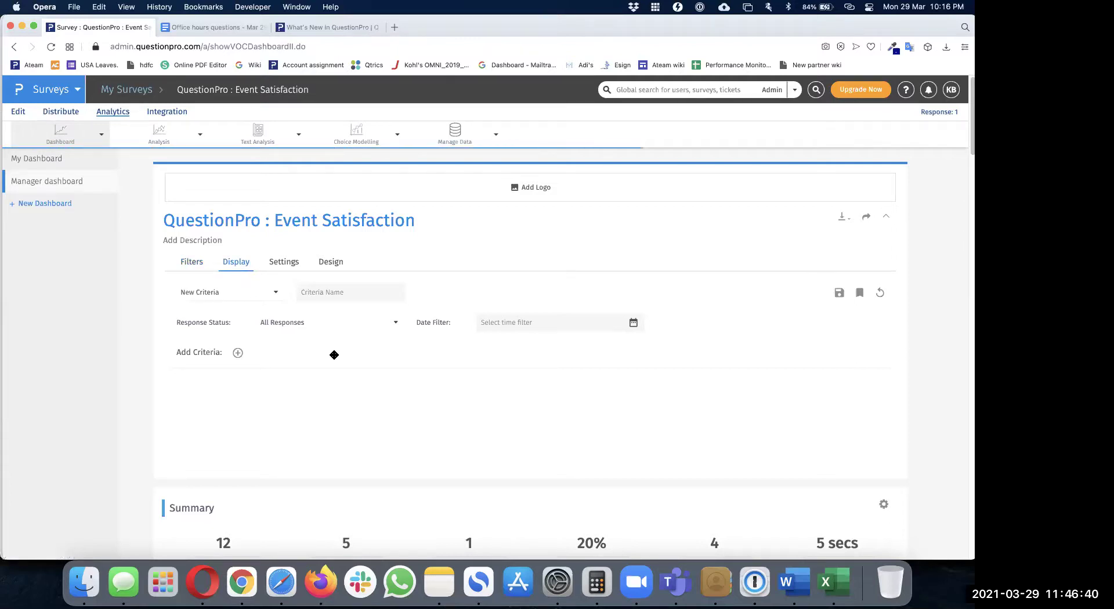
click(292, 264)
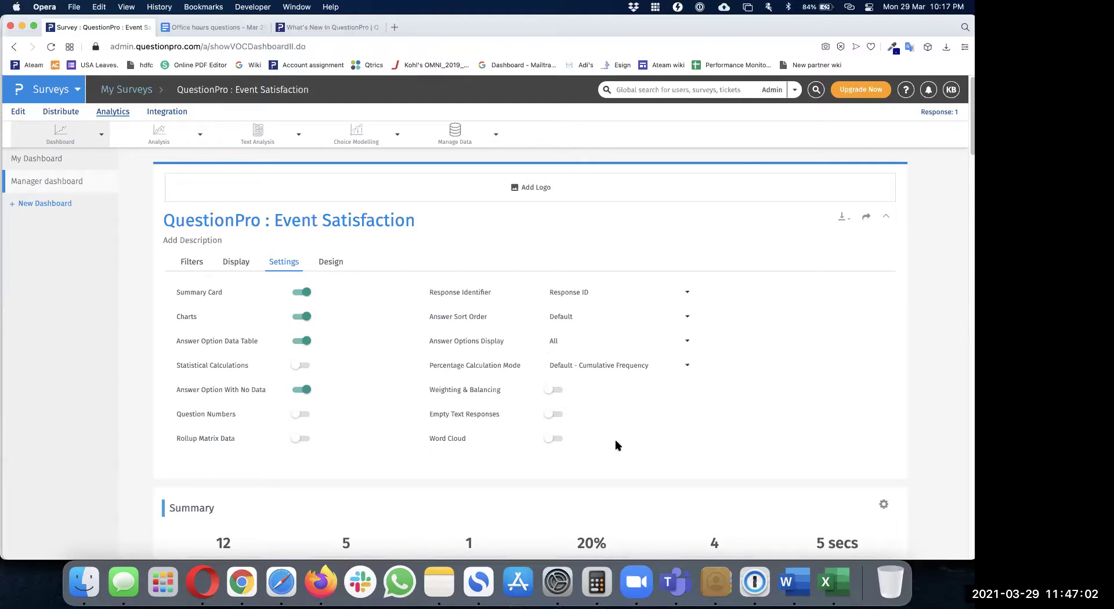
click(339, 264)
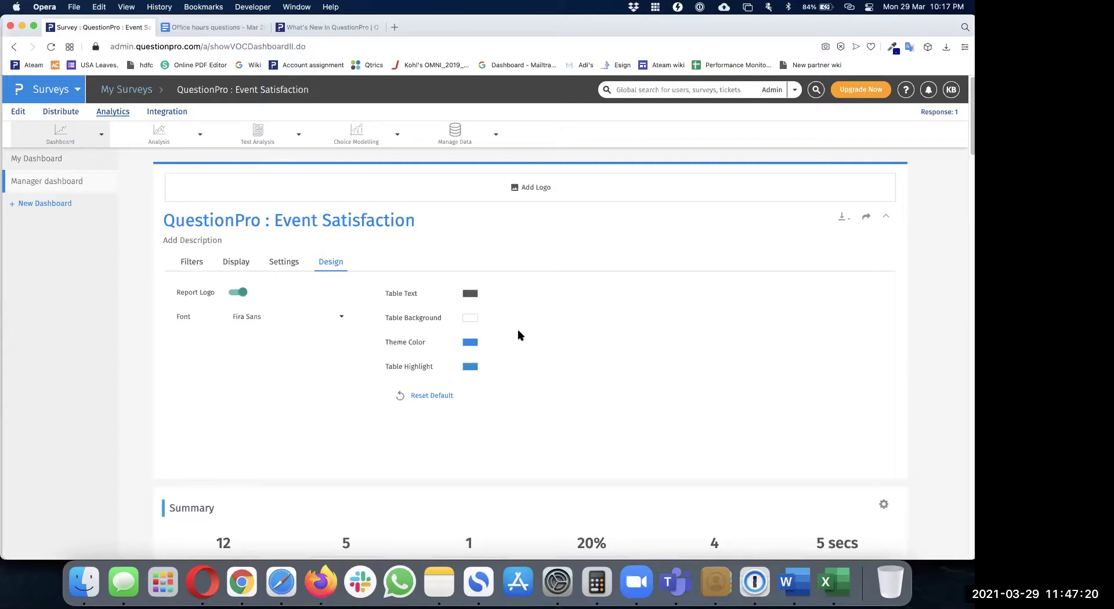
scroll(518, 335, down, 10)
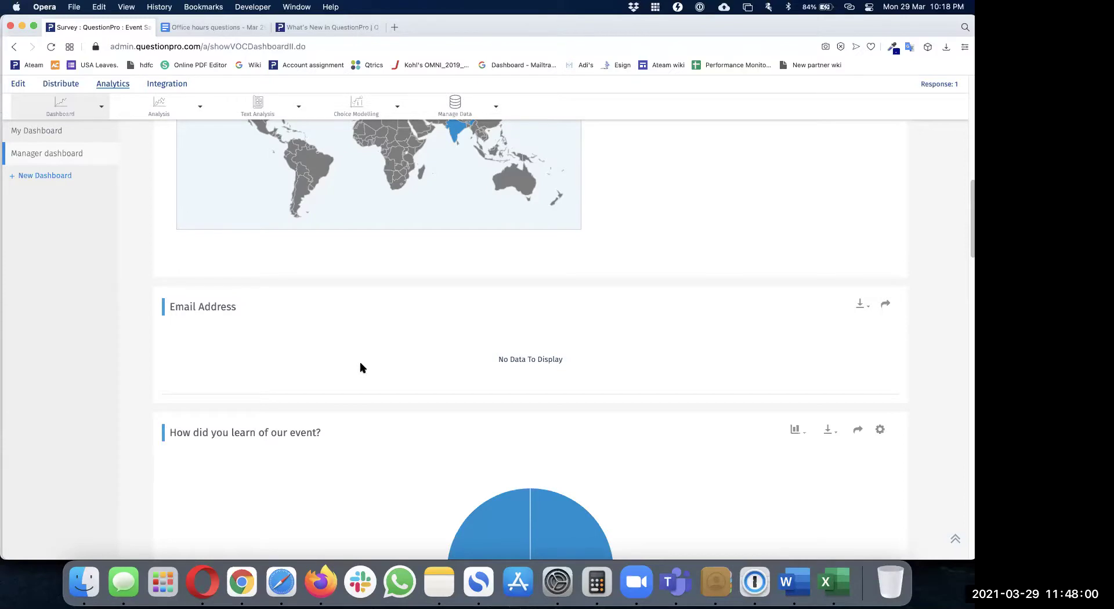
scroll(394, 349, up, 15)
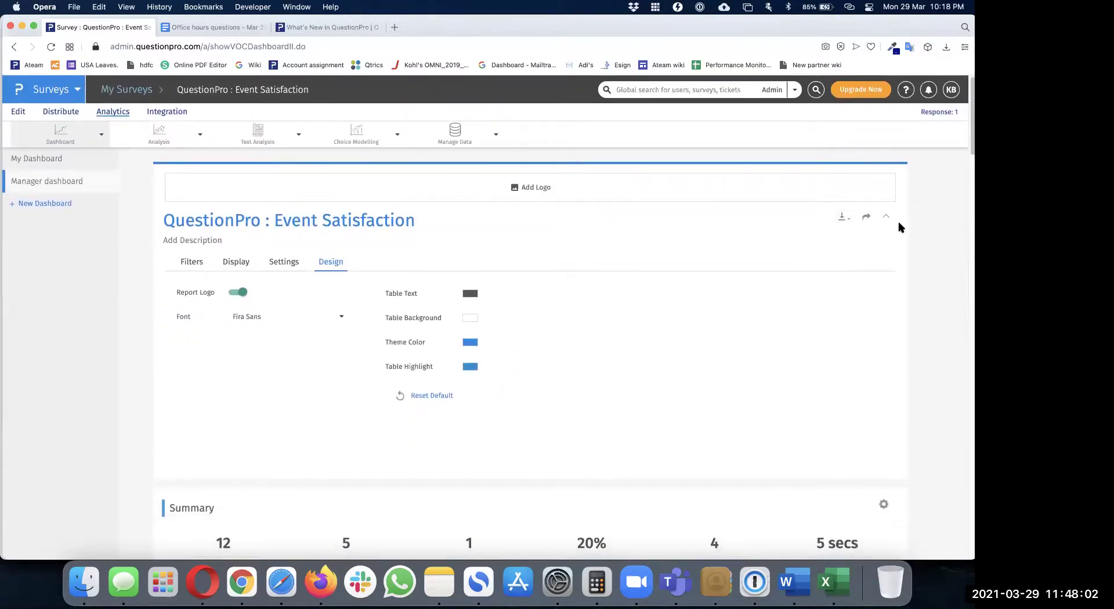
click(843, 217)
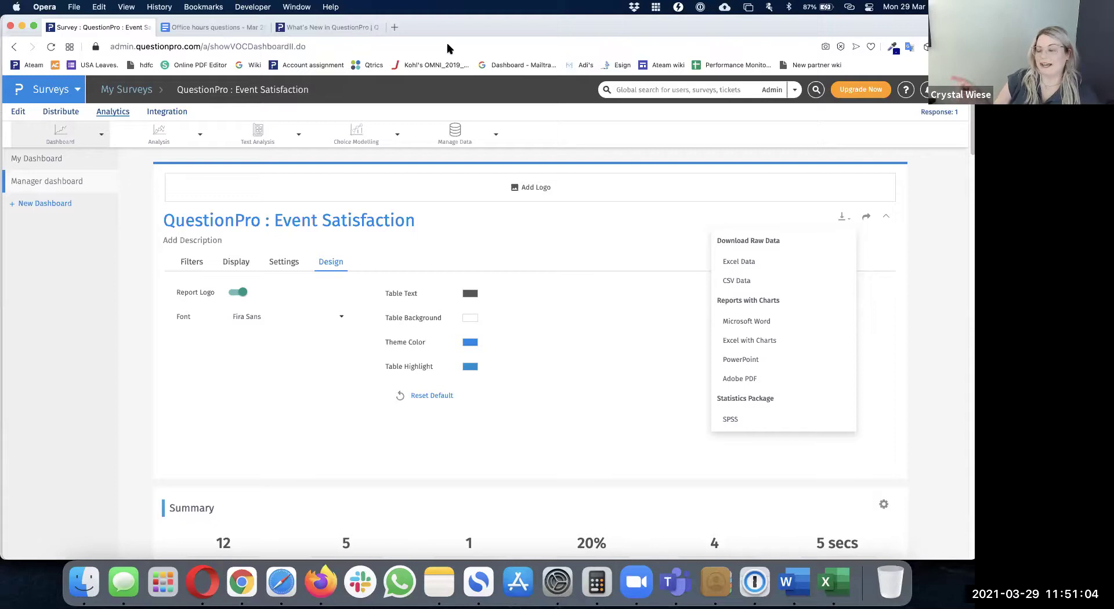
click(704, 241)
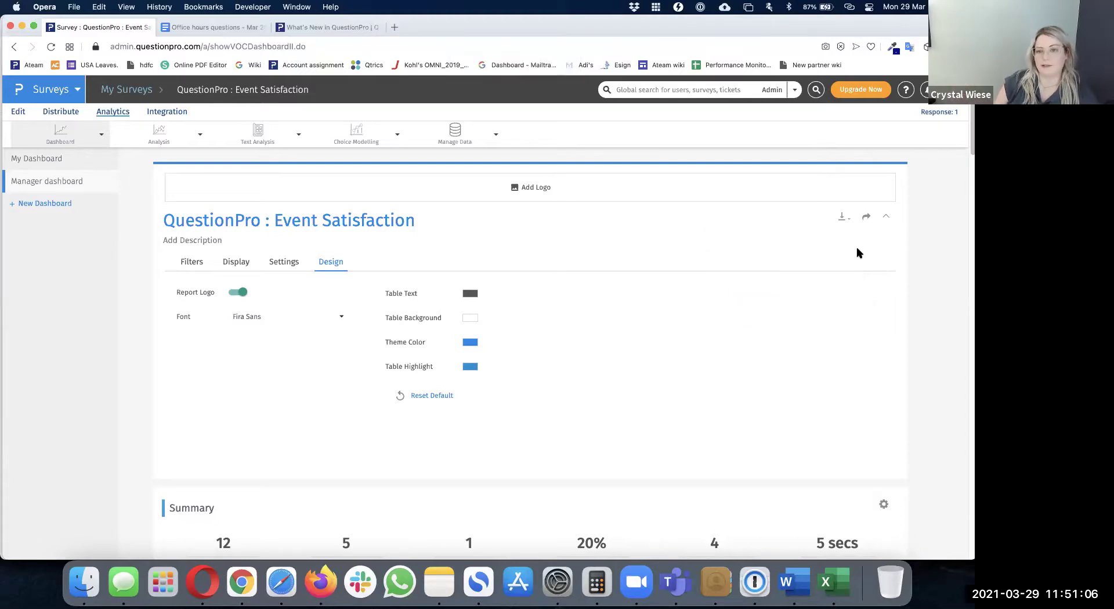
- Open the Manager dashboard's sharing options and try to enable password protection for the report link without entering a password
click(866, 219)
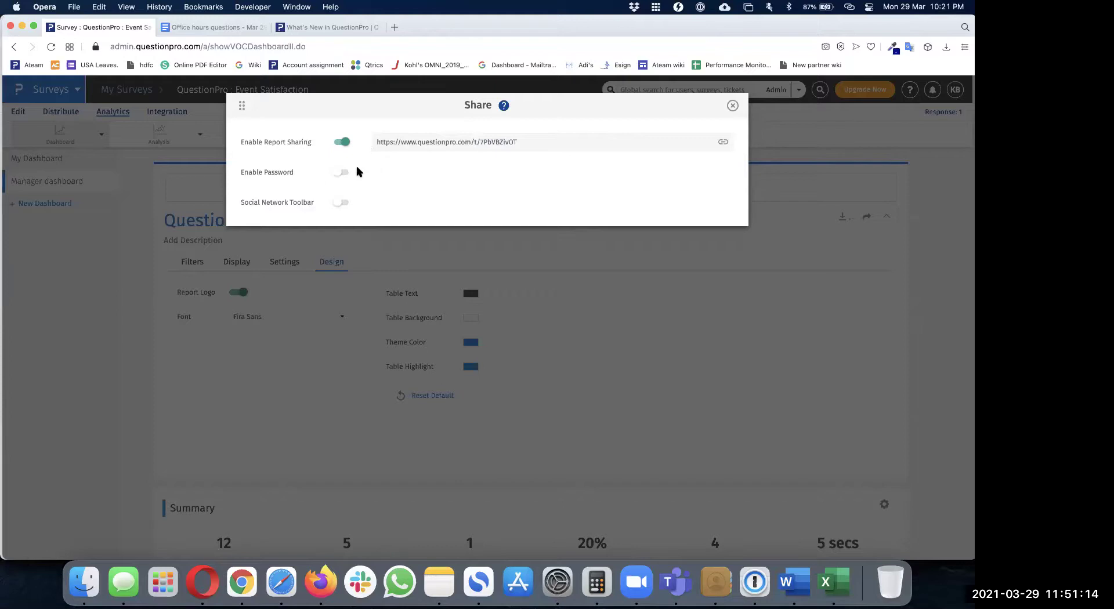
click(341, 173)
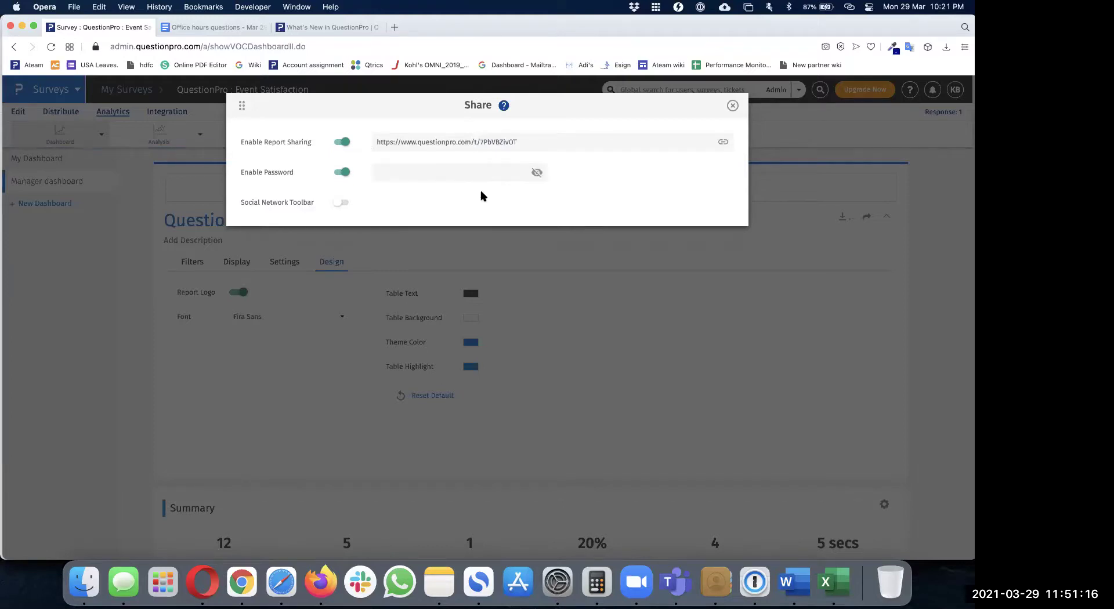
click(640, 180)
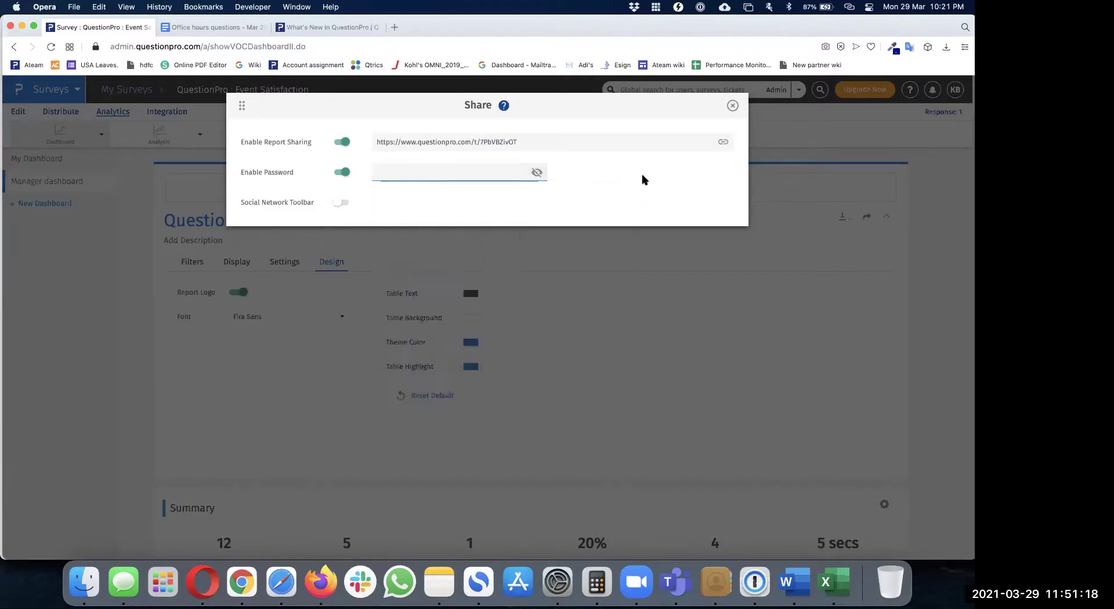
click(571, 142)
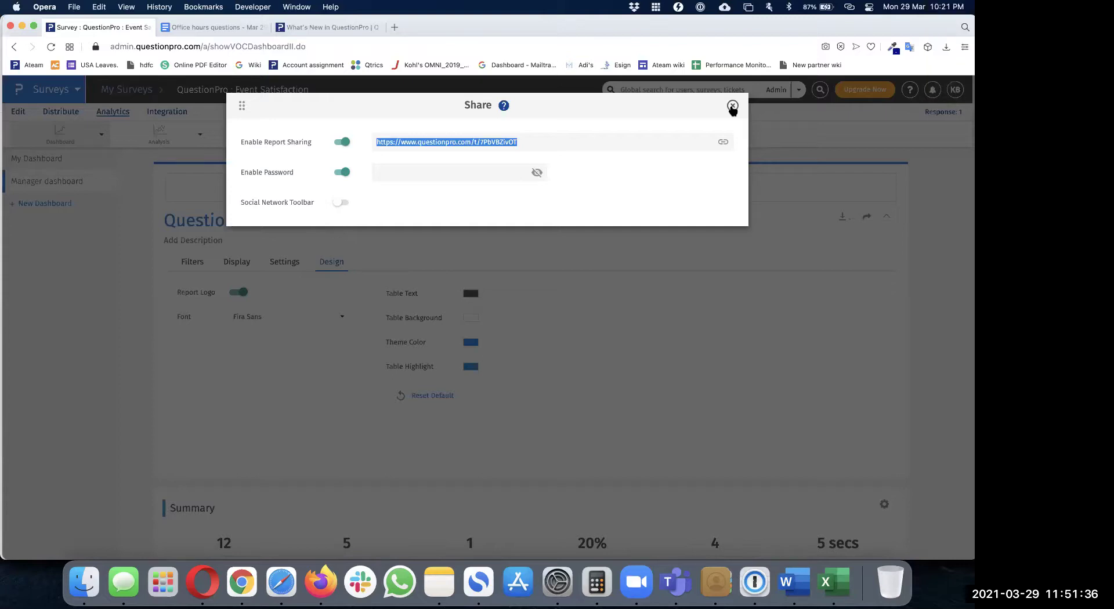
click(483, 172)
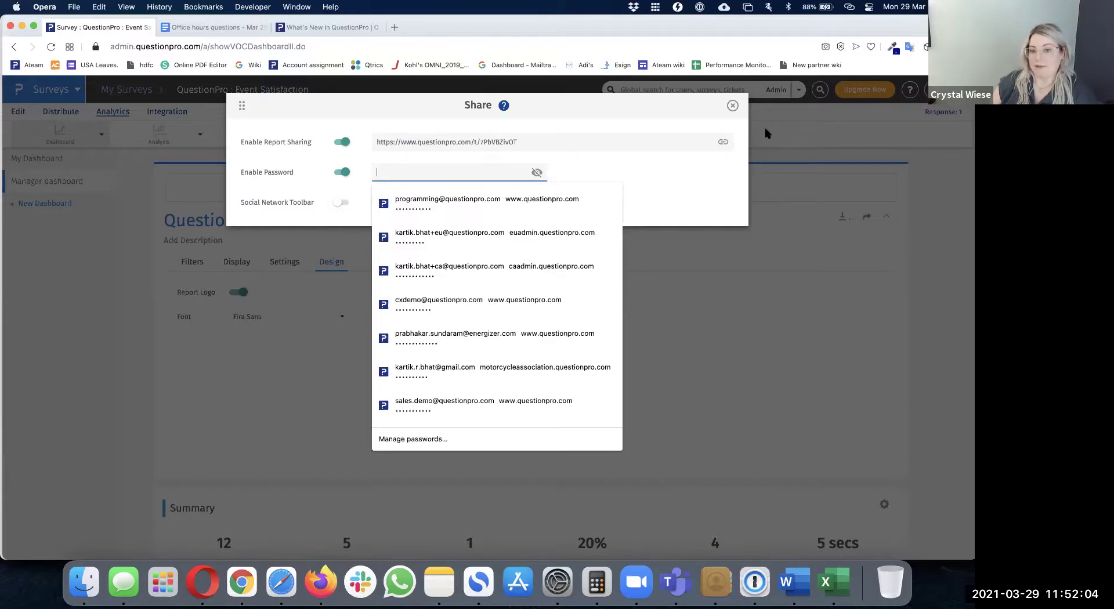
click(733, 105)
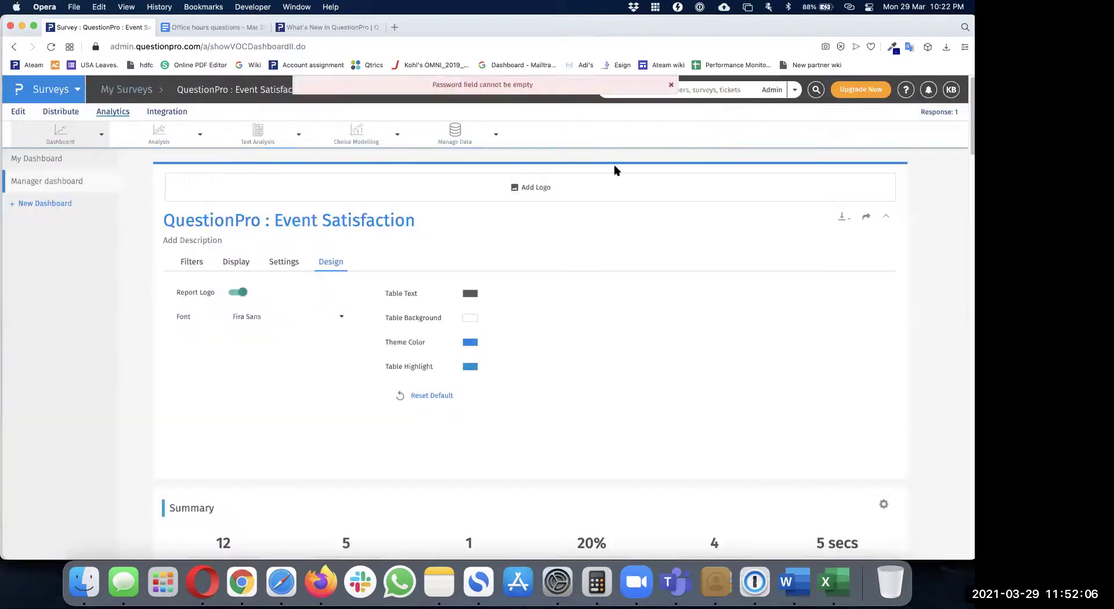
- Examine the response summary and the chart and answer table for "How did you learn of our event?" on the Manager dashboard
scroll(473, 218, down, 12)
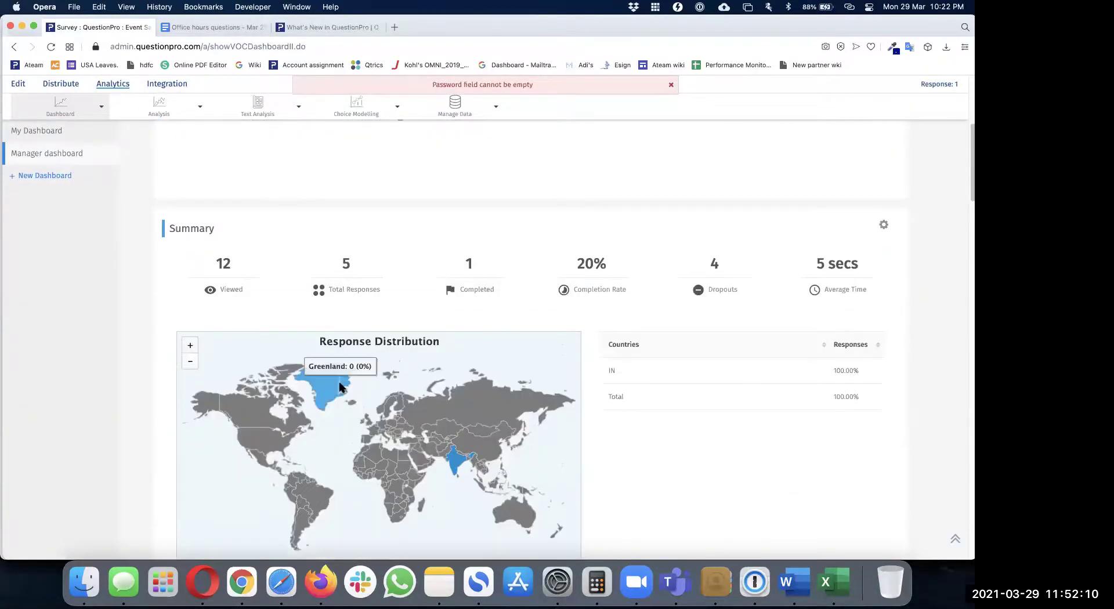
scroll(339, 387, down, 15)
scroll(340, 387, up, 3)
mouse_move(533, 216)
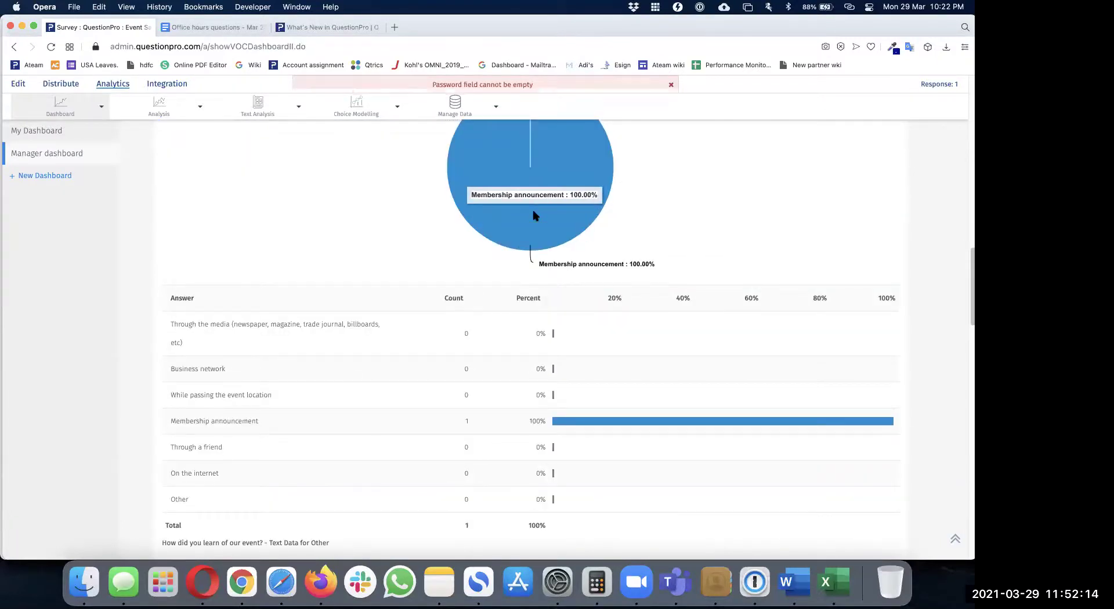
scroll(534, 213, up, 2)
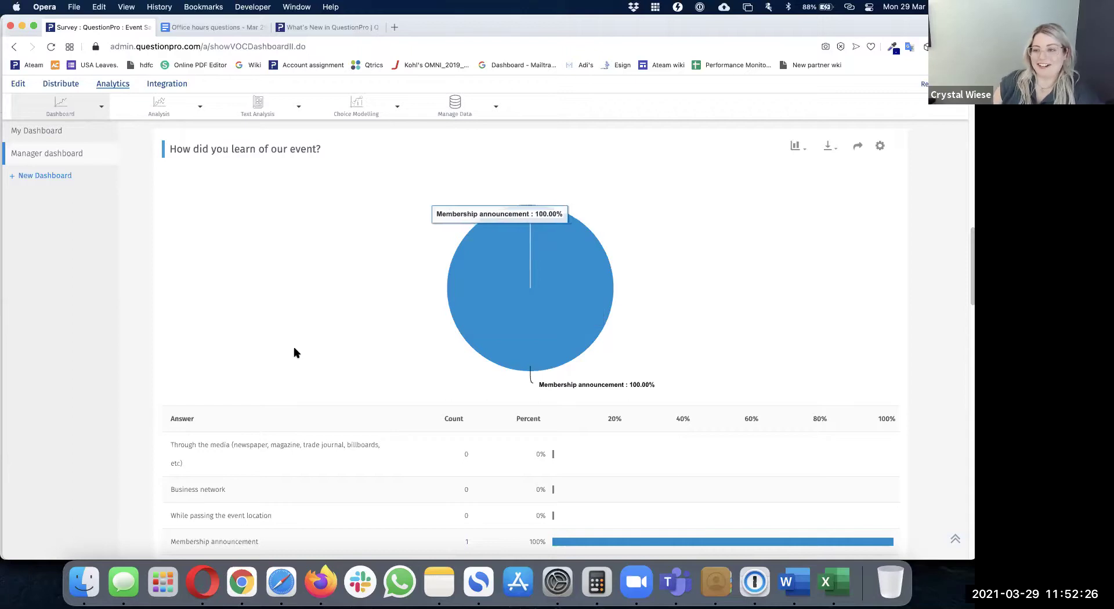
scroll(294, 351, down, 10)
scroll(295, 351, up, 5)
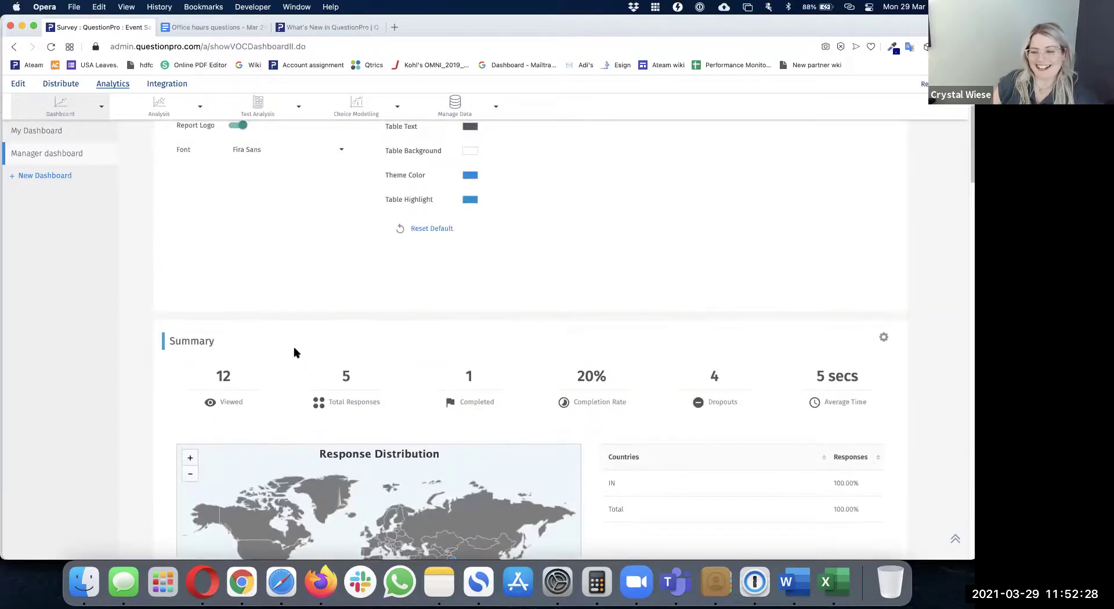